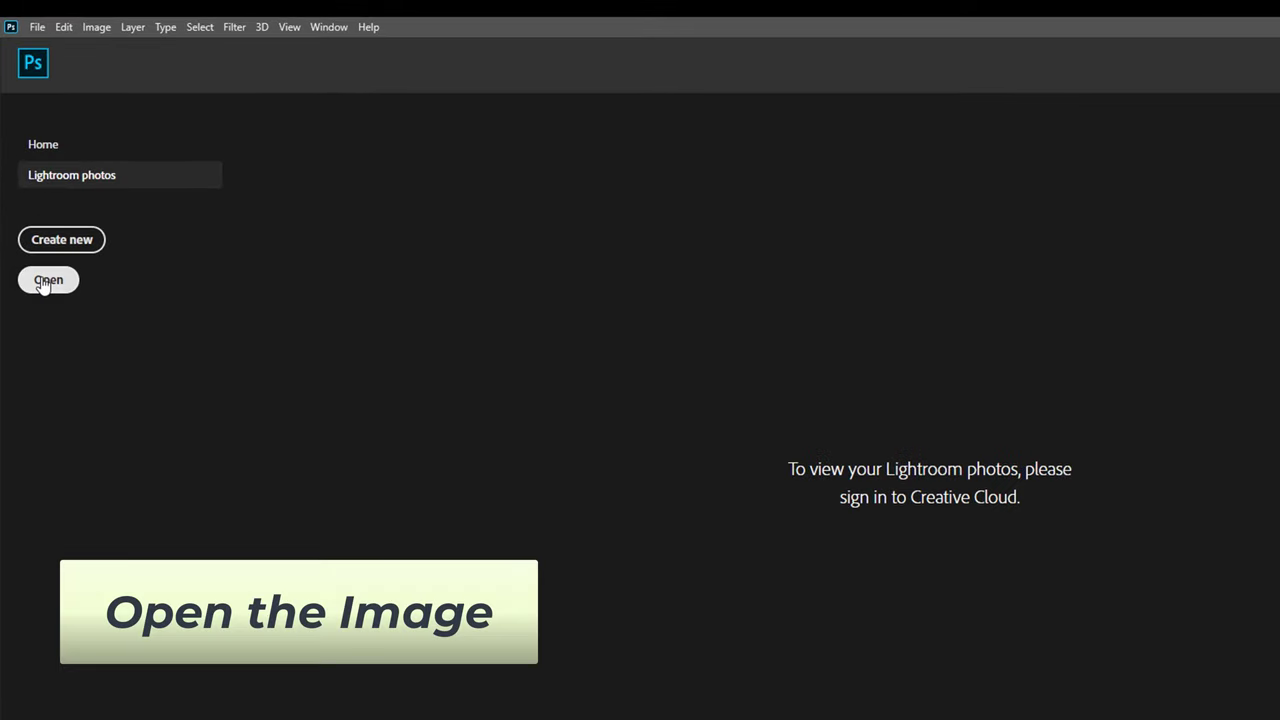
Step: Open the Ghost Maneequine Service jacket photo
left_click(44, 283)
left_click(218, 183)
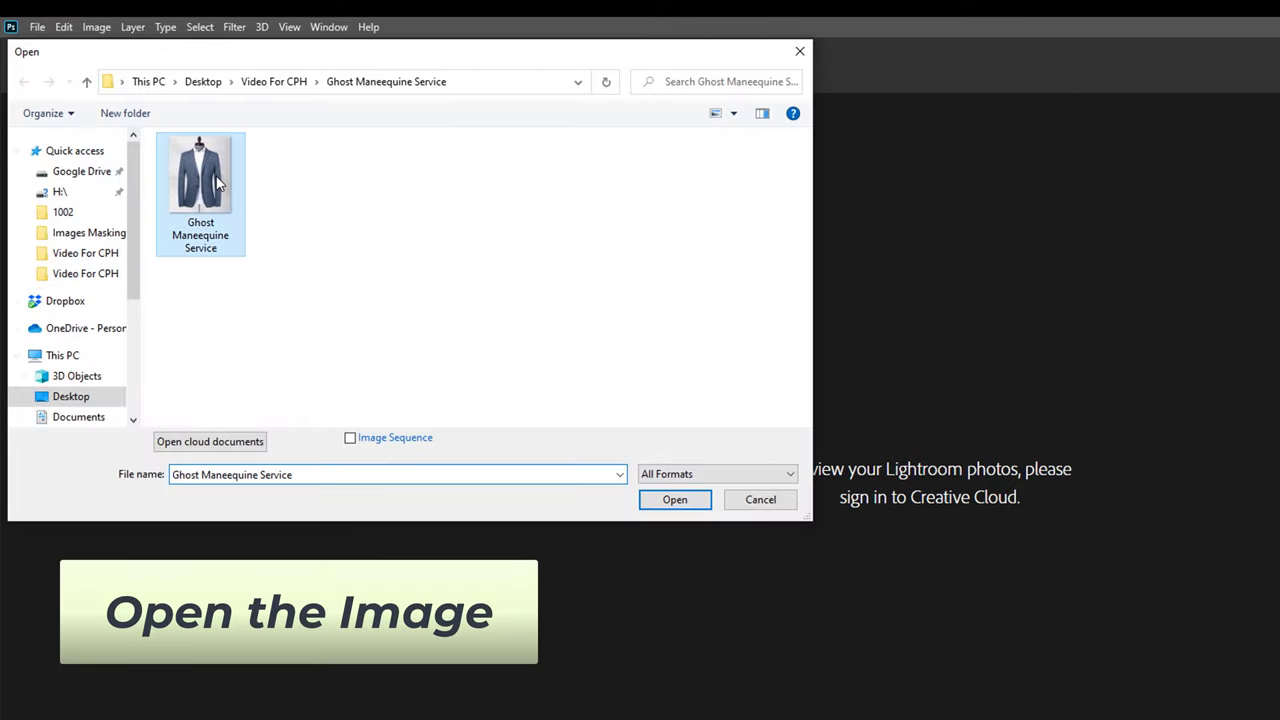
left_click(672, 504)
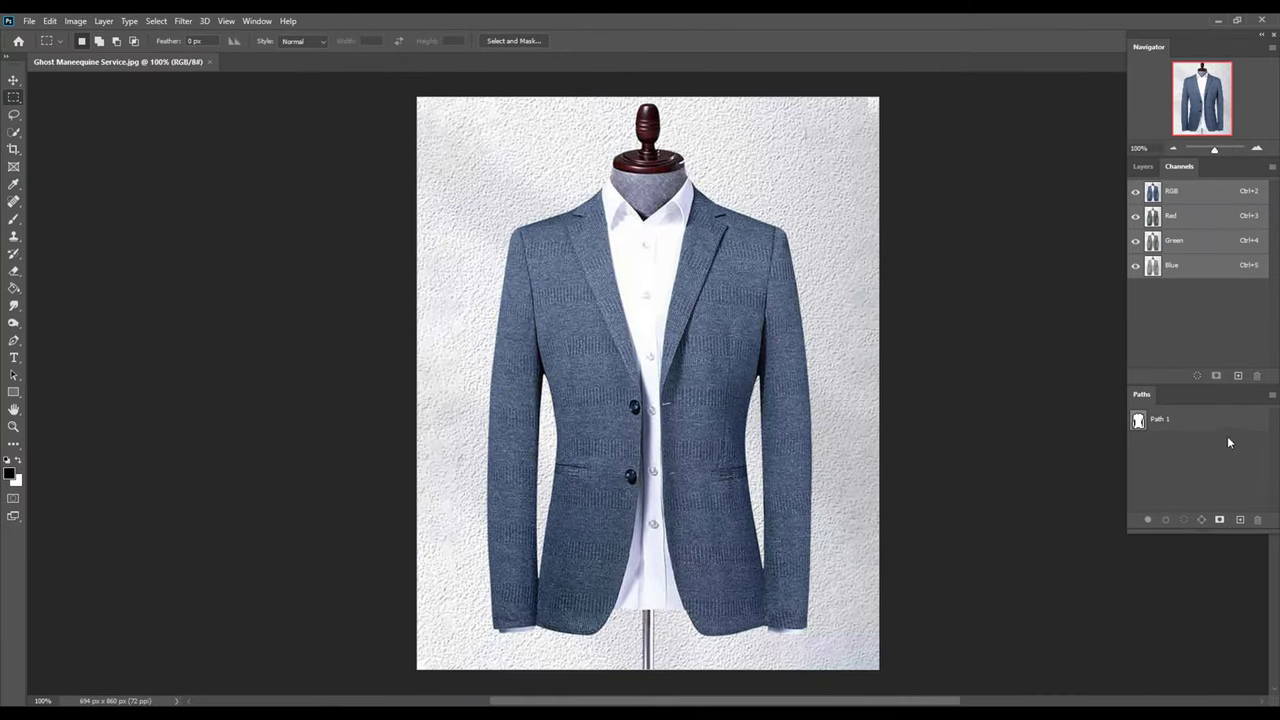
Step: Load Path 1 as a selection and feather it by 0.5 px
left_click(1160, 420)
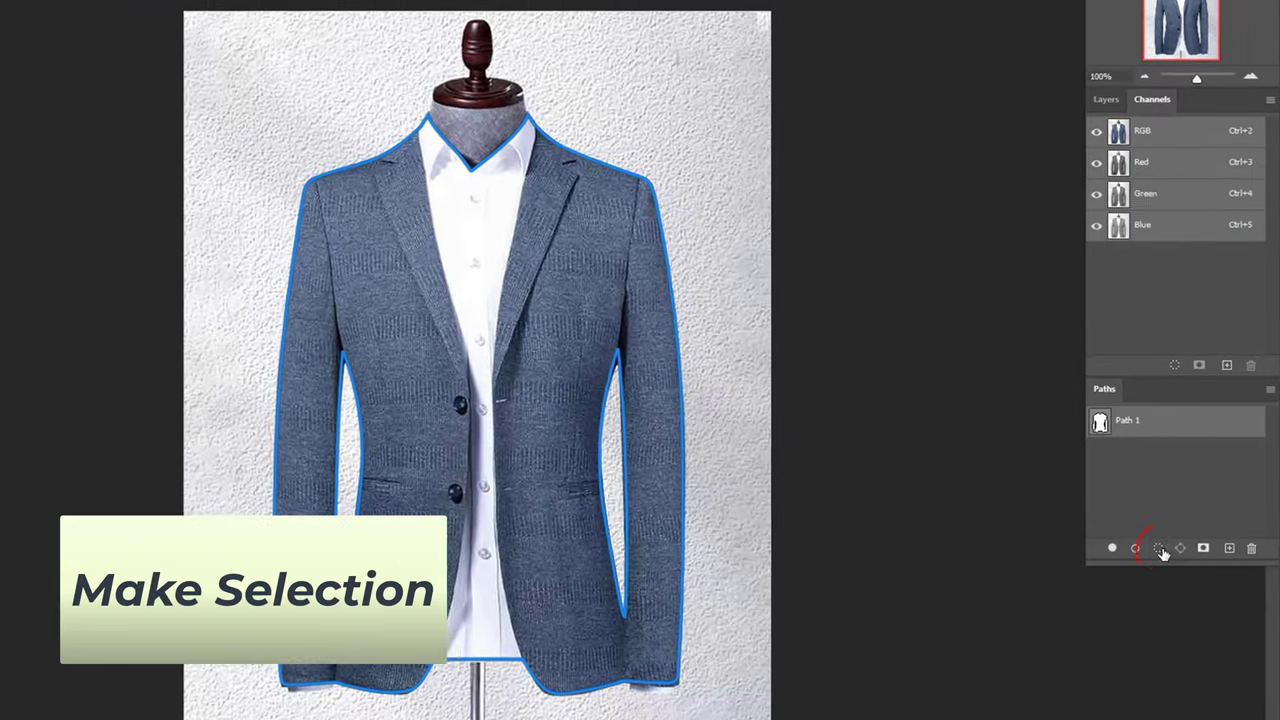
left_click(1184, 519)
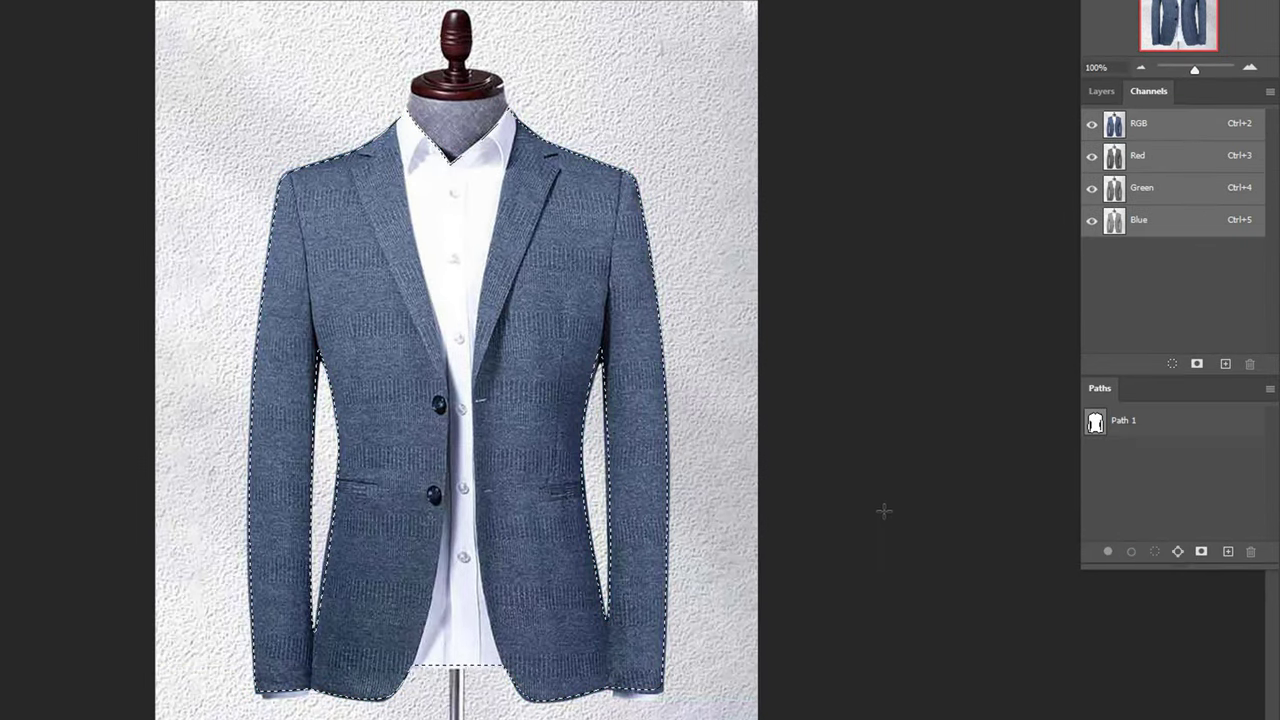
right_click(385, 335)
left_click(422, 376)
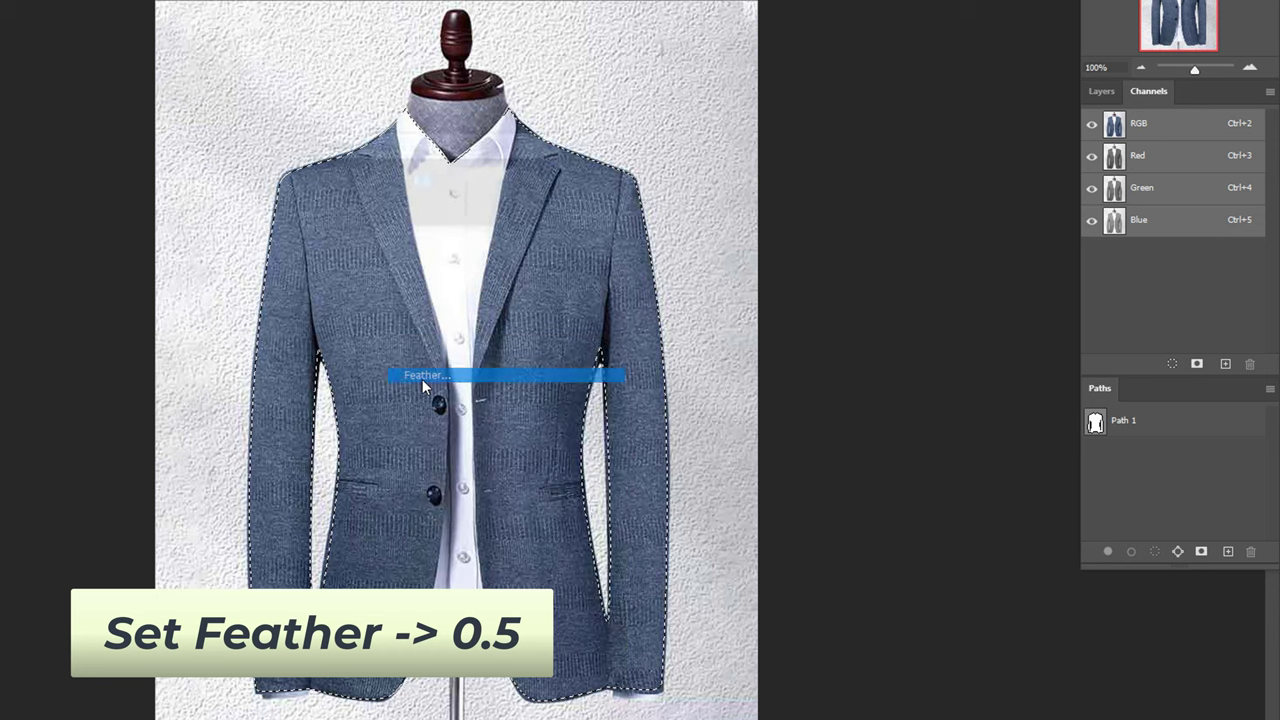
left_click(526, 181)
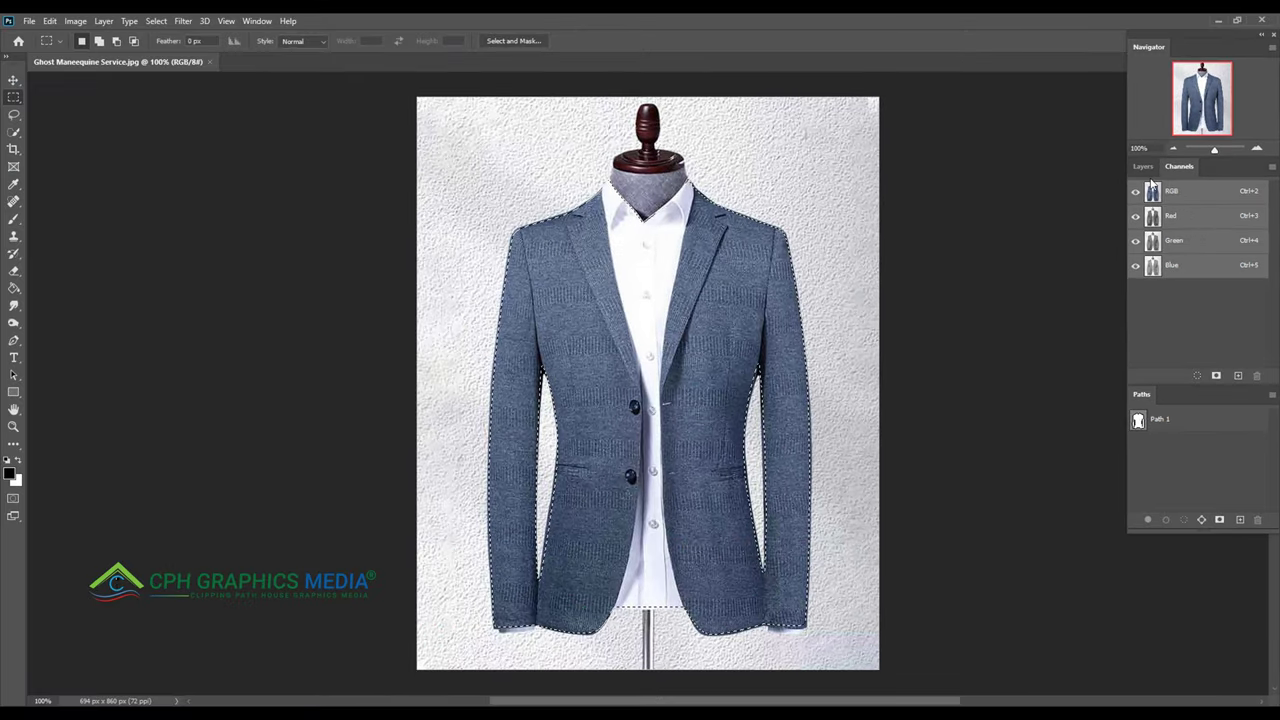
Step: Copy the feathered jacket onto a new Layer 1 via Layer > New > Layer via Copy
left_click(1145, 167)
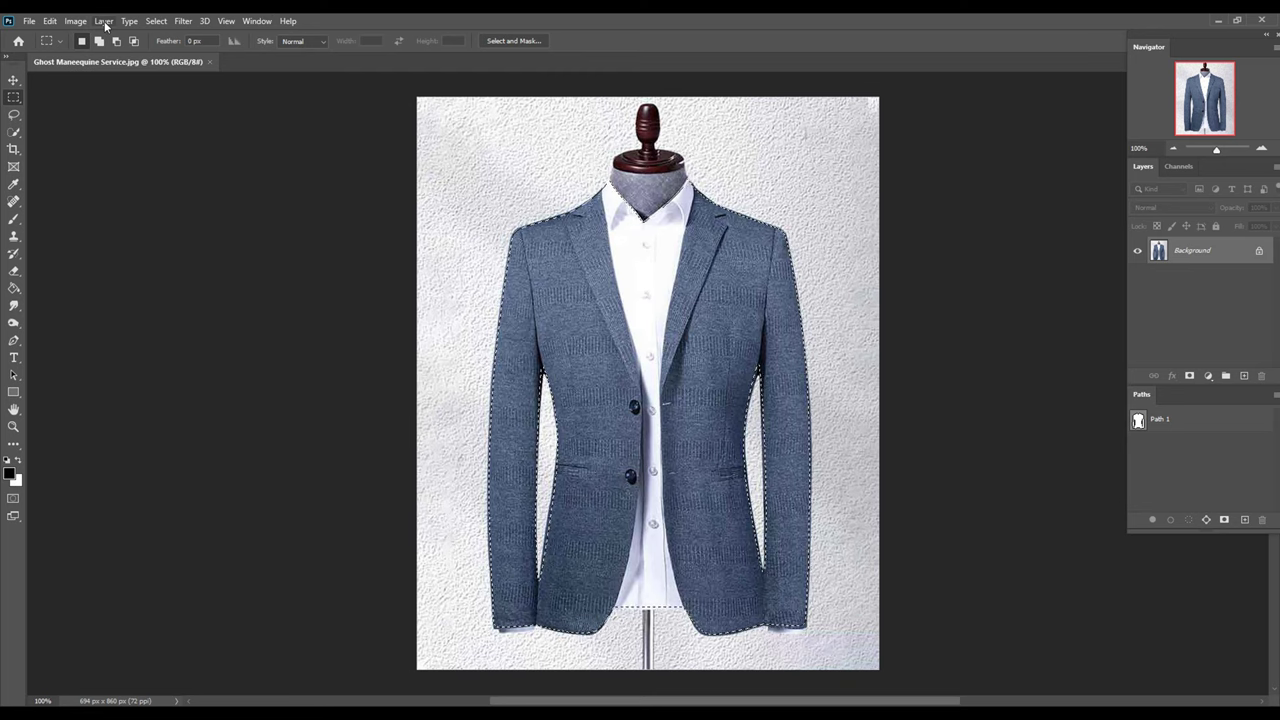
left_click(104, 22)
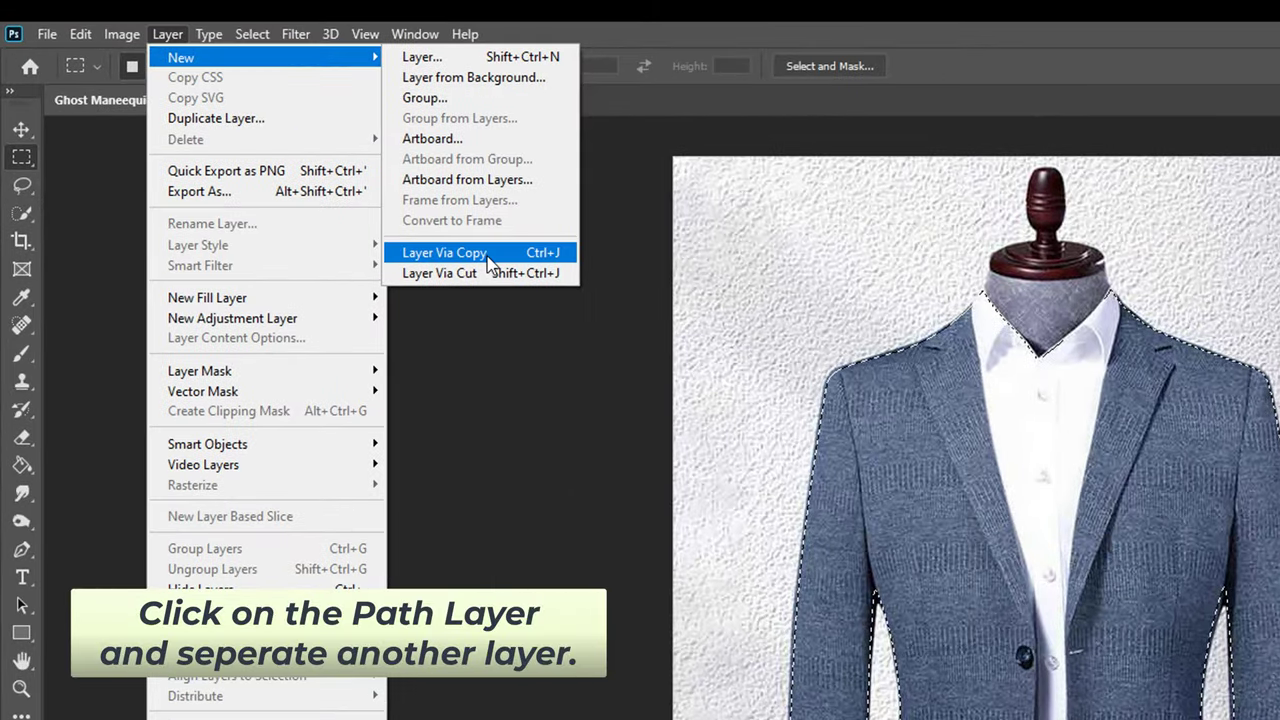
mouse_move(118, 37)
left_click(476, 251)
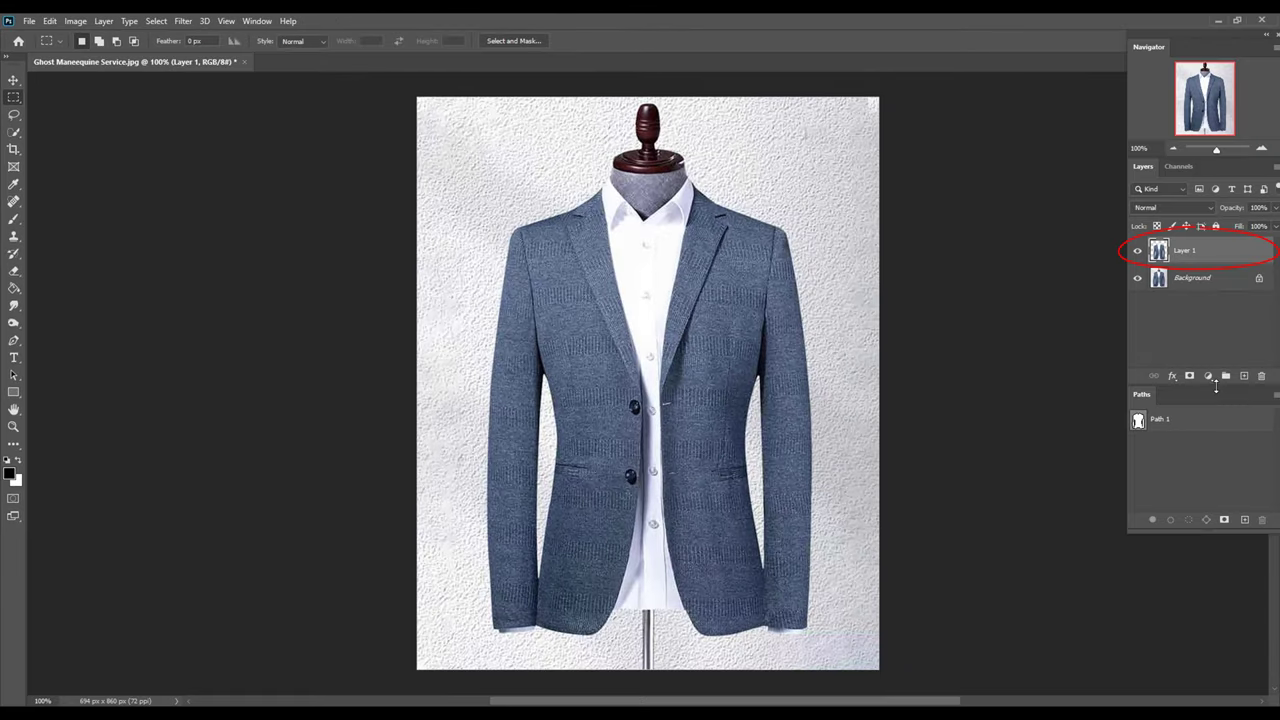
left_click_drag(1216, 385, 1216, 440)
Step: Hide the Background layer and zoom in on the jacket
left_click(1137, 279)
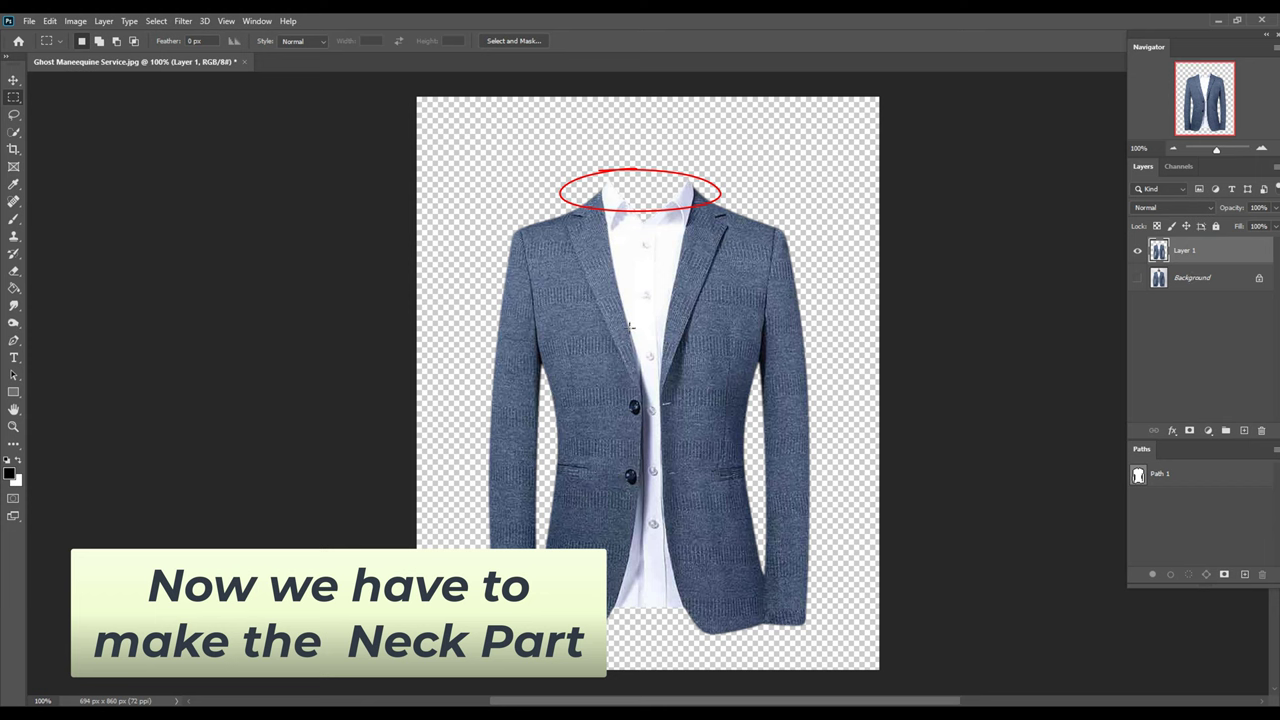
scroll(630, 326, "up", 2)
scroll(626, 340, "up", 2)
scroll(622, 358, "up", 2)
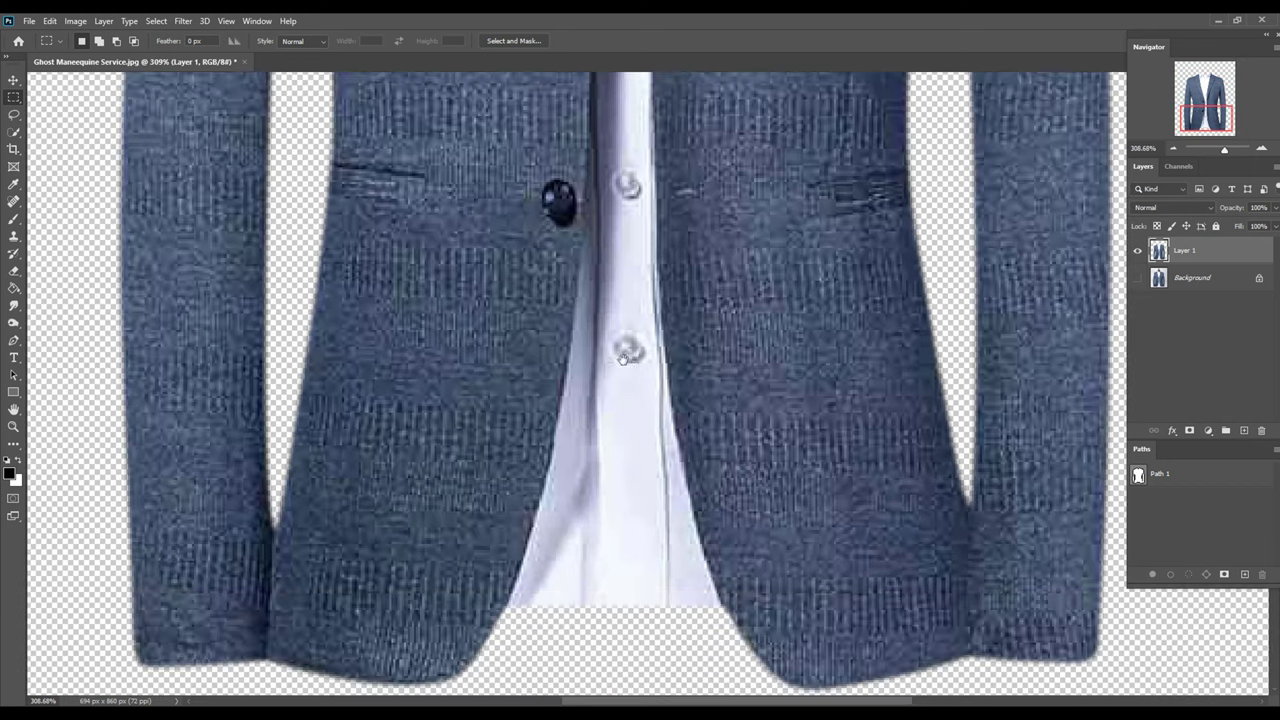
scroll(622, 358, "down", 2)
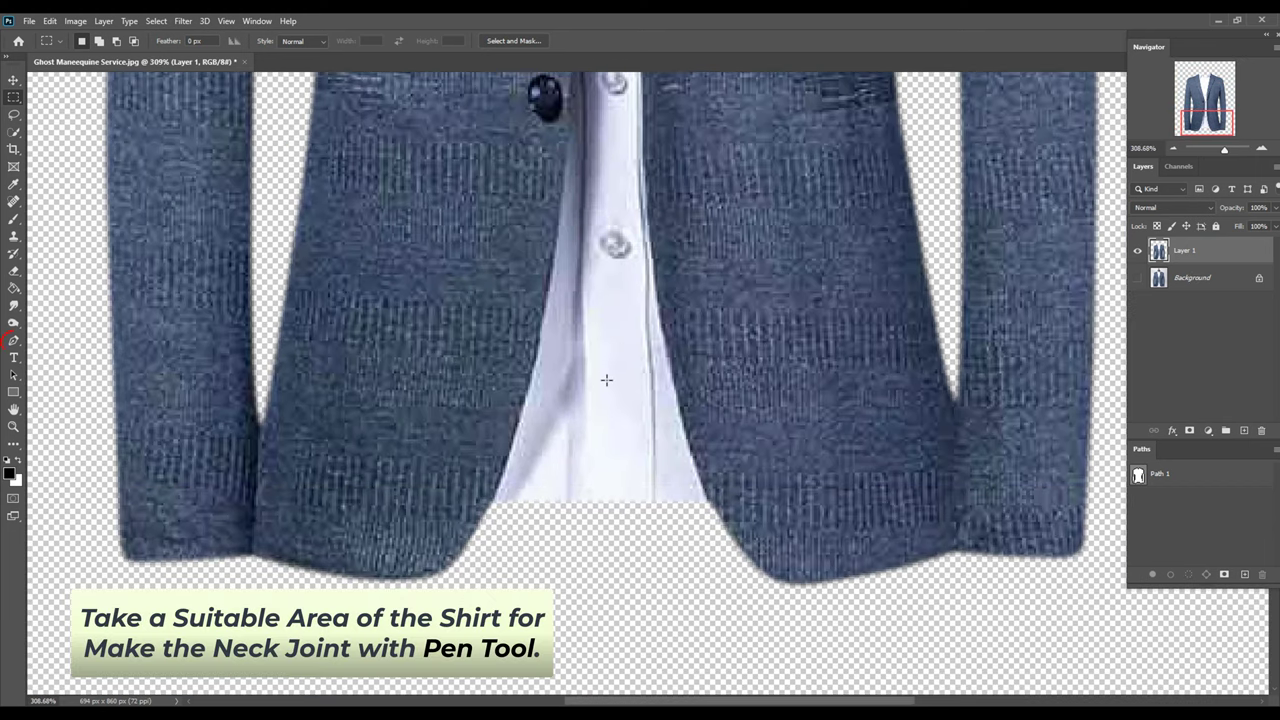
Step: Trace a rectangular Pen path over the white shirt near the hem and load it as a selection
key("p")
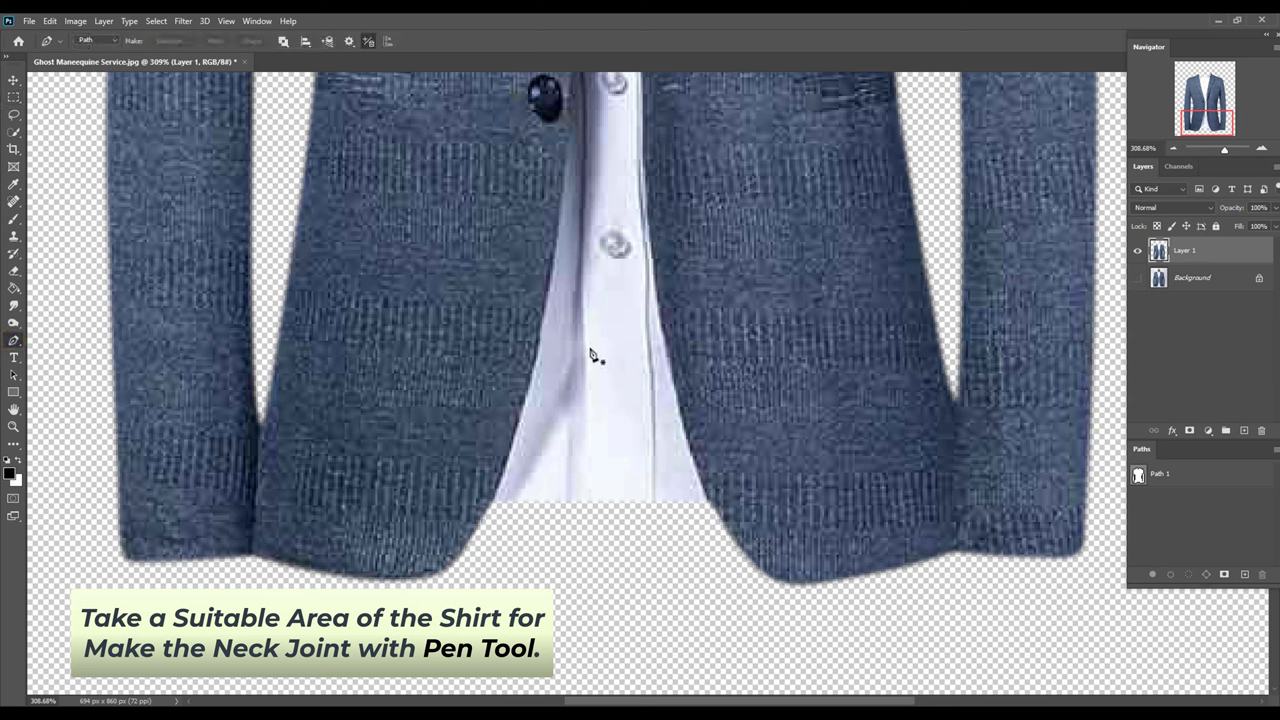
right_click(16, 341)
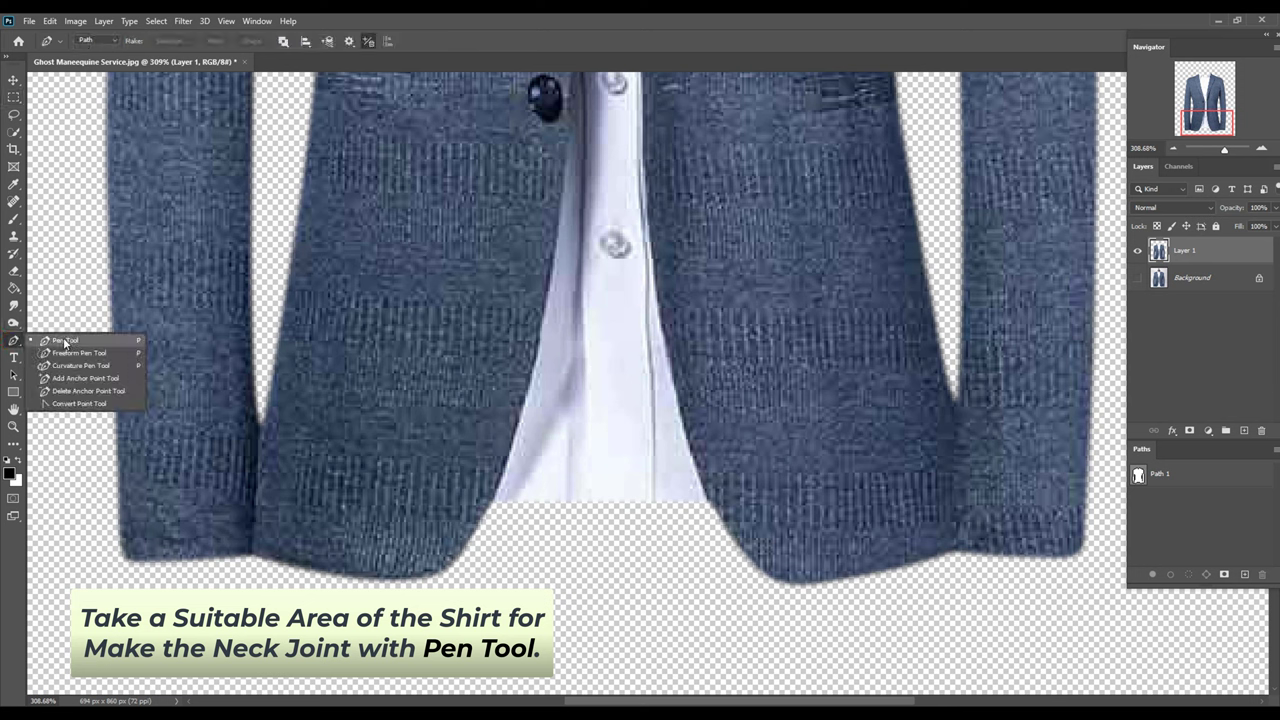
left_click(65, 341)
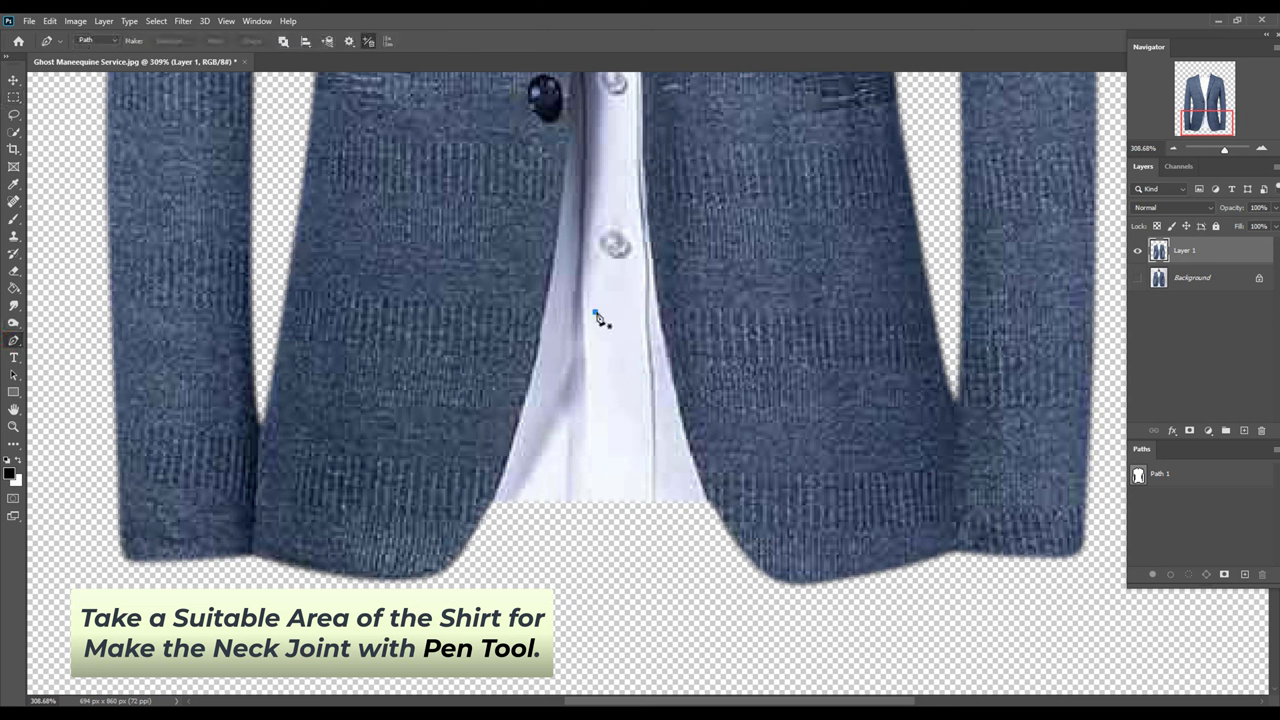
left_click(595, 313)
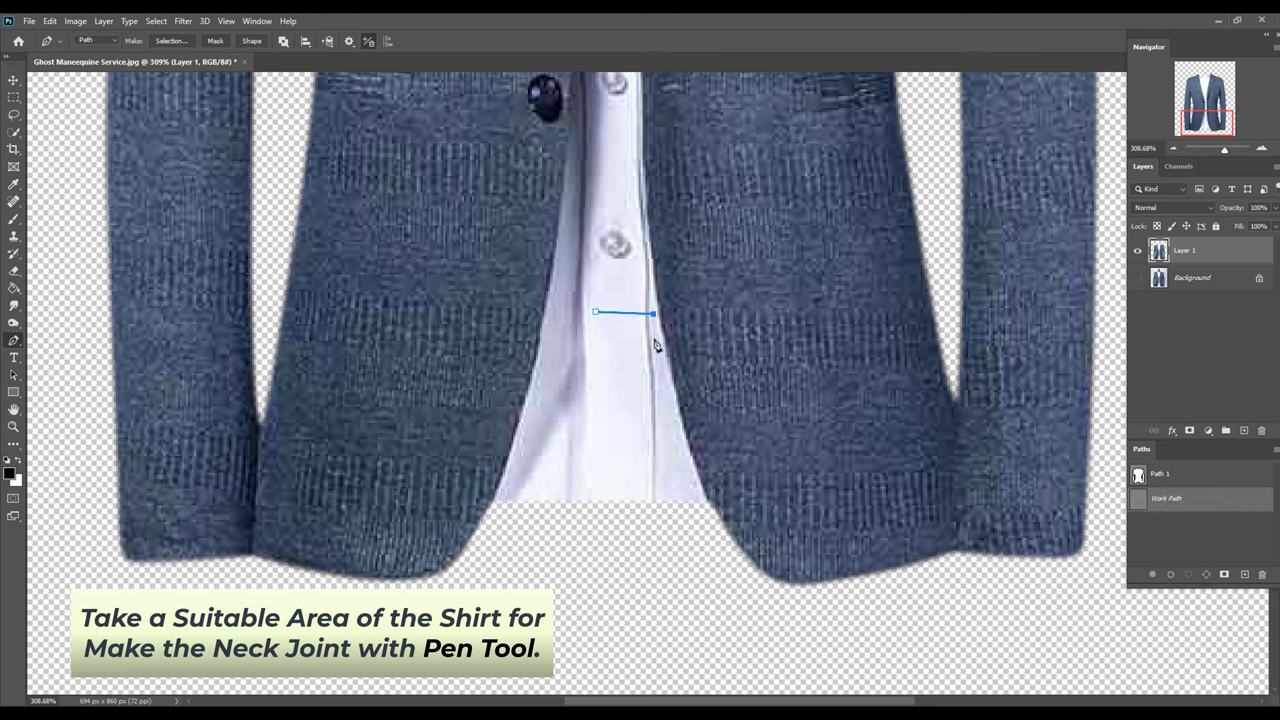
left_click(664, 509)
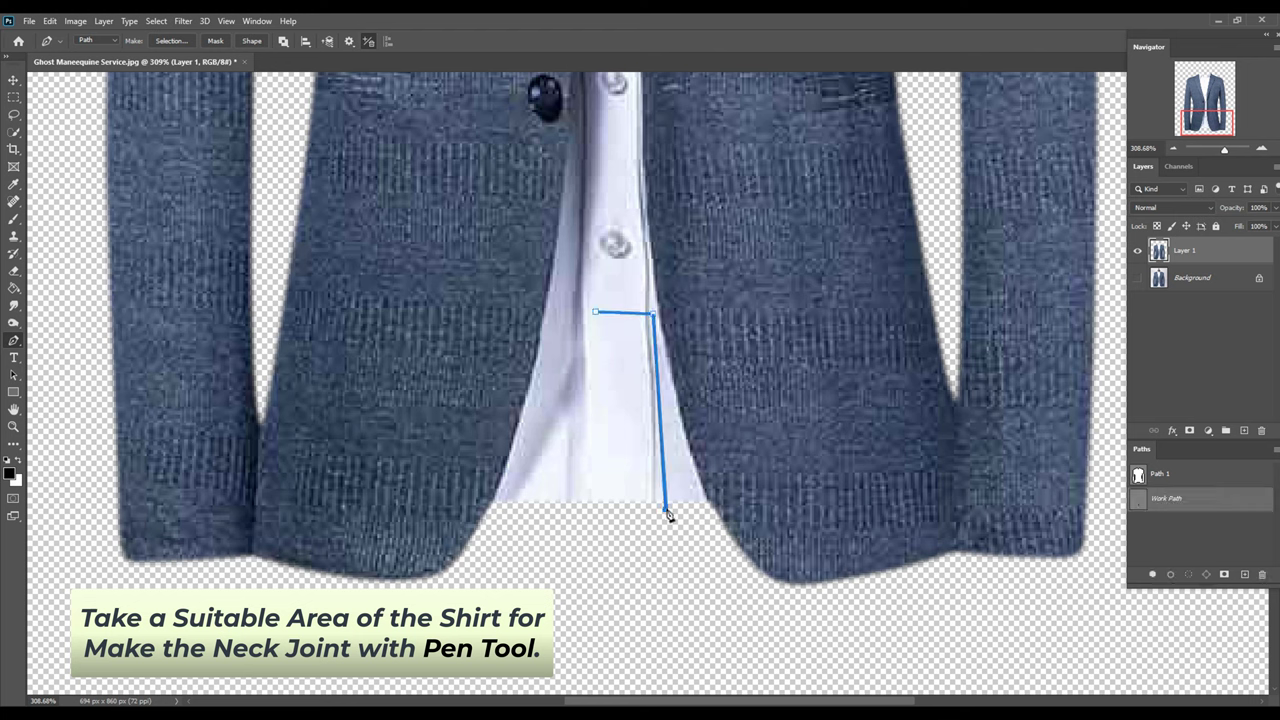
left_click(591, 512)
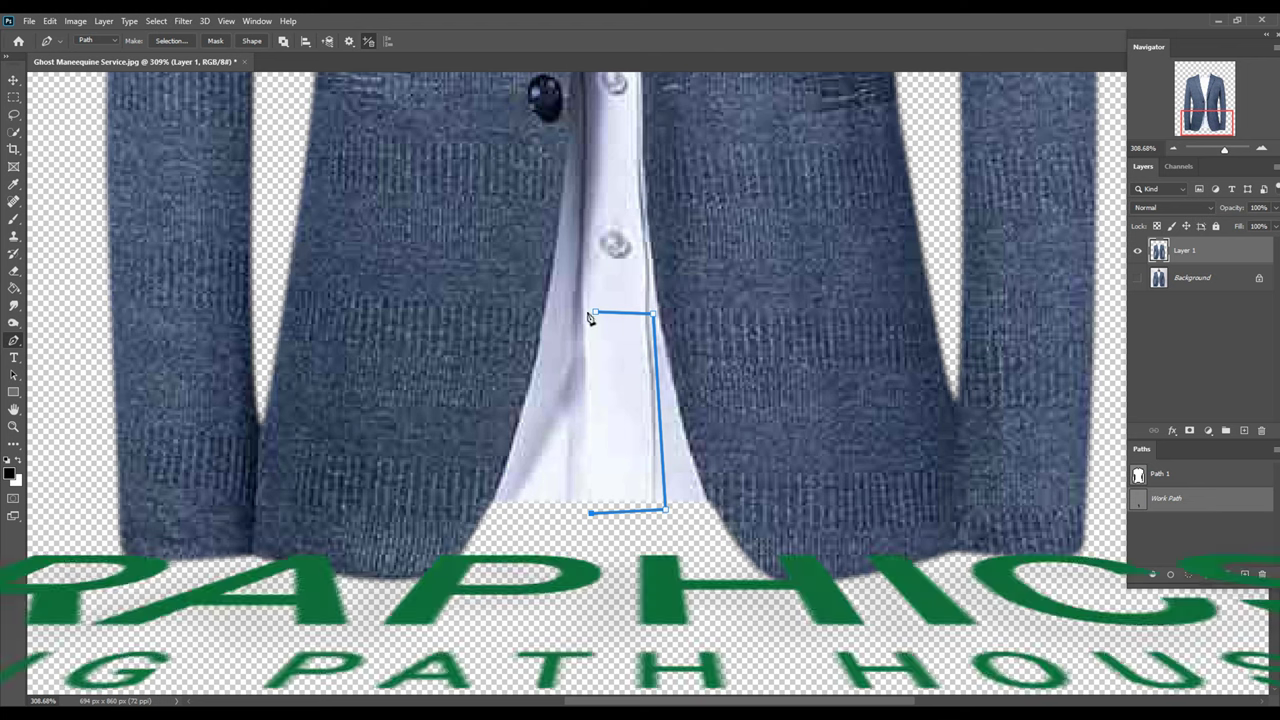
left_click(595, 313)
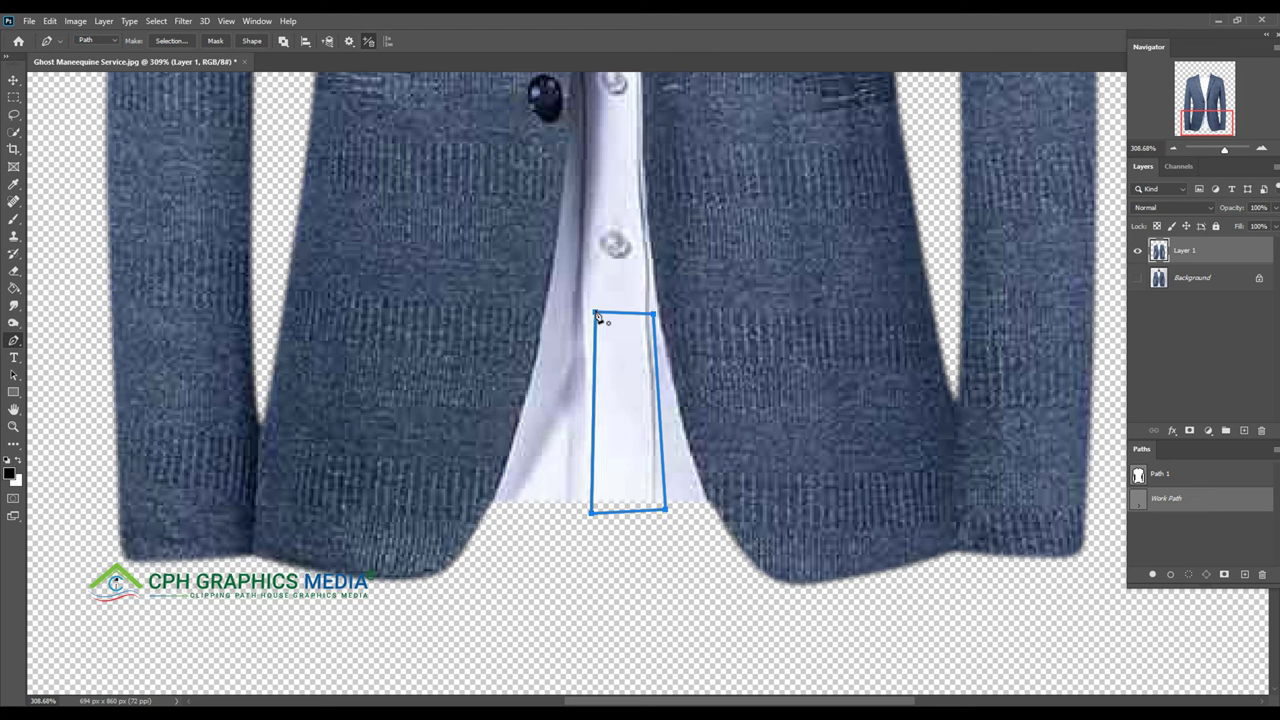
left_click(1186, 576)
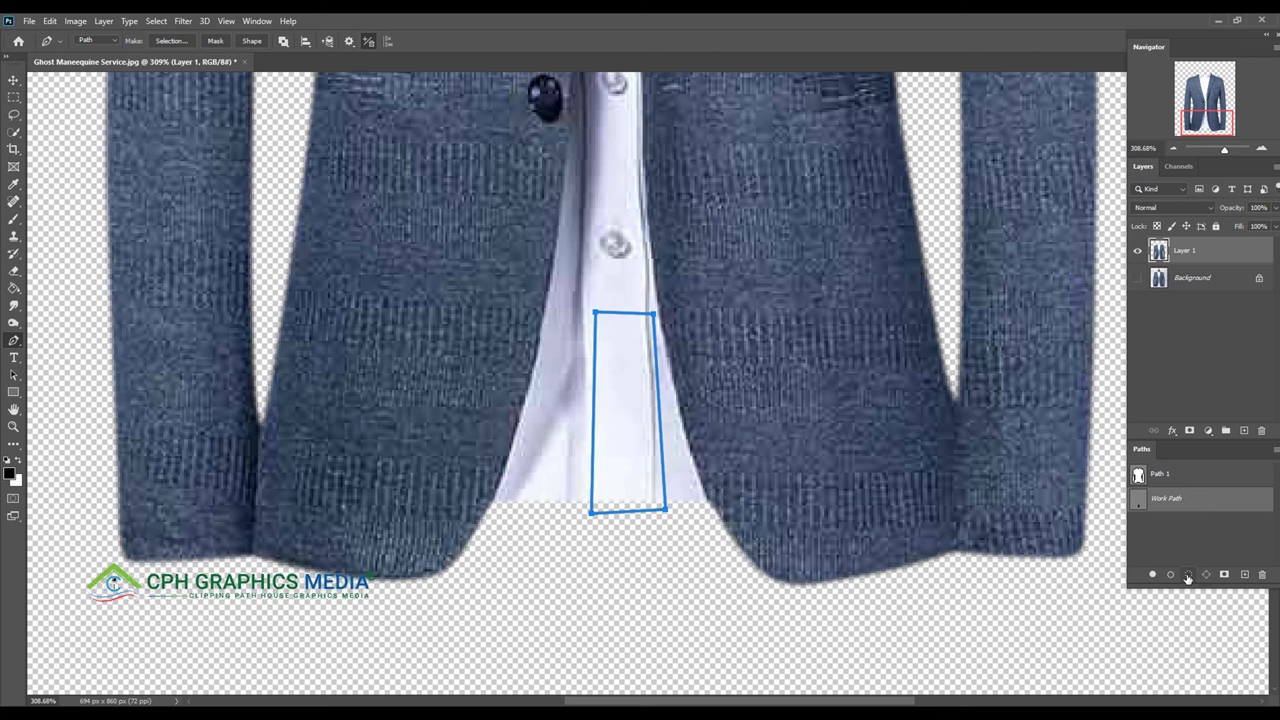
Step: Copy the selected shirt strip onto a new Layer 2
left_click(108, 21)
mouse_move(112, 35)
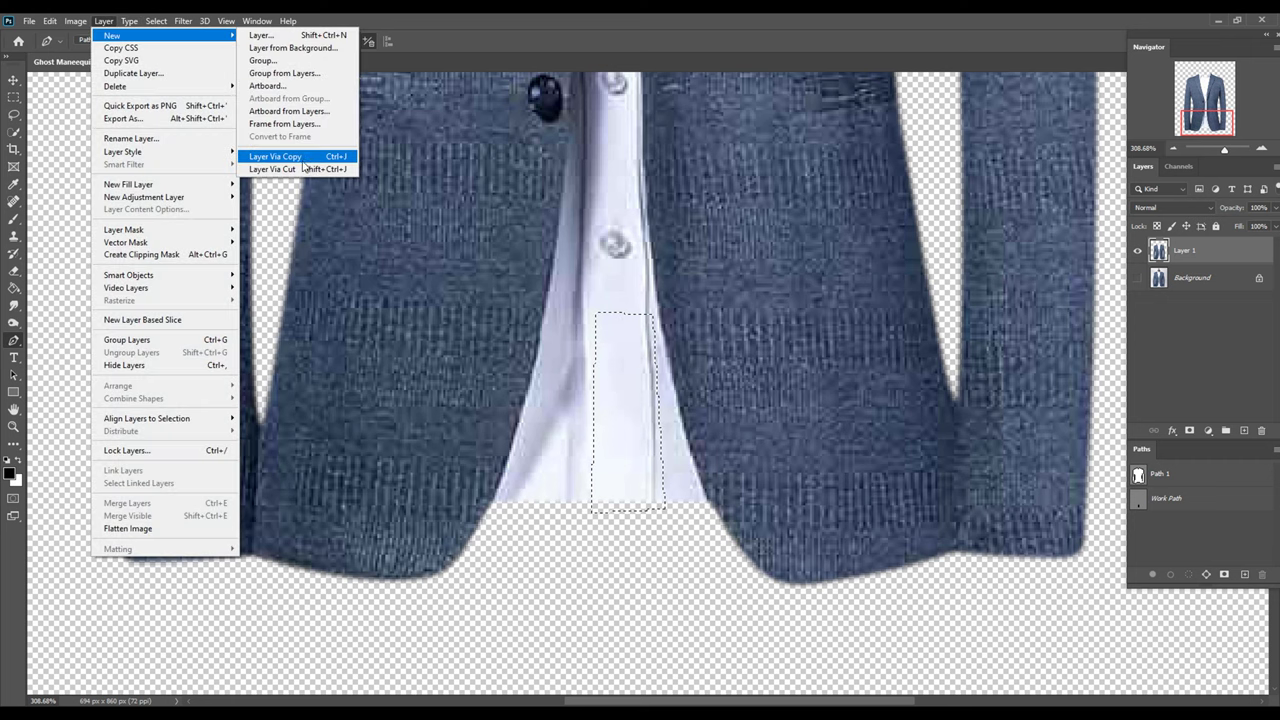
left_click(306, 158)
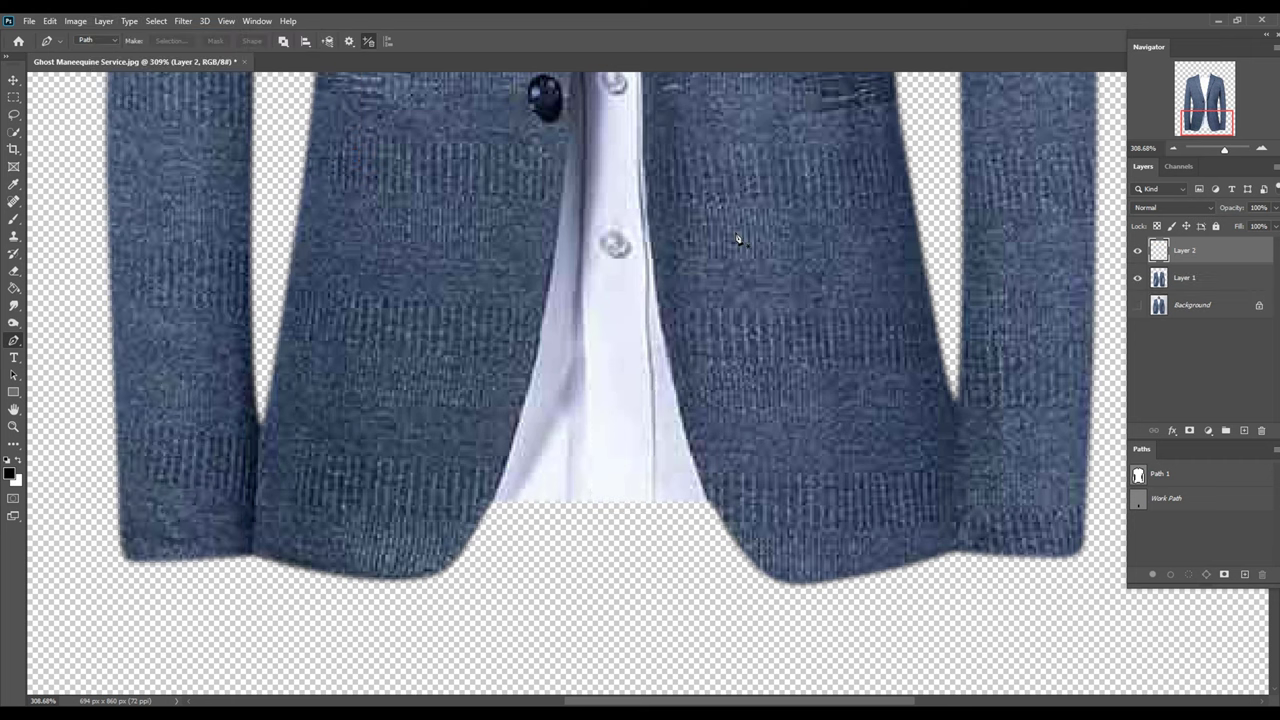
scroll(737, 239, "down", 4)
scroll(706, 243, "down", 3)
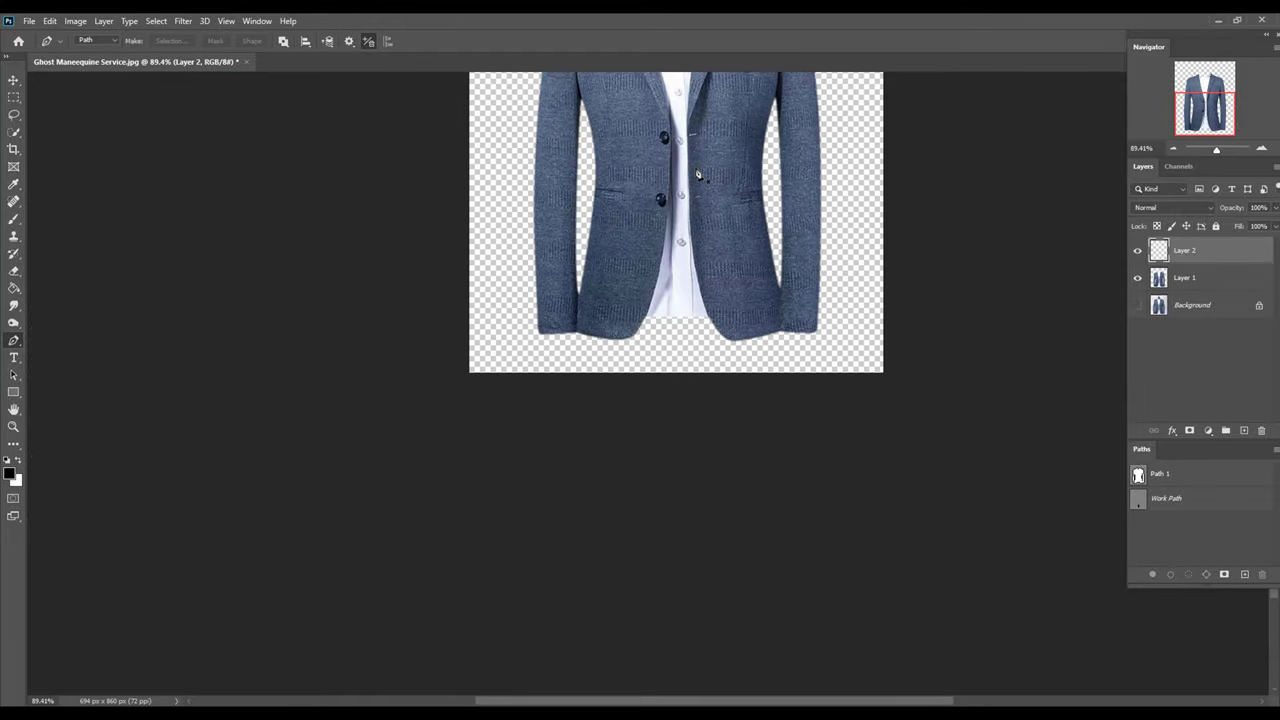
left_click_drag(696, 162, 660, 358)
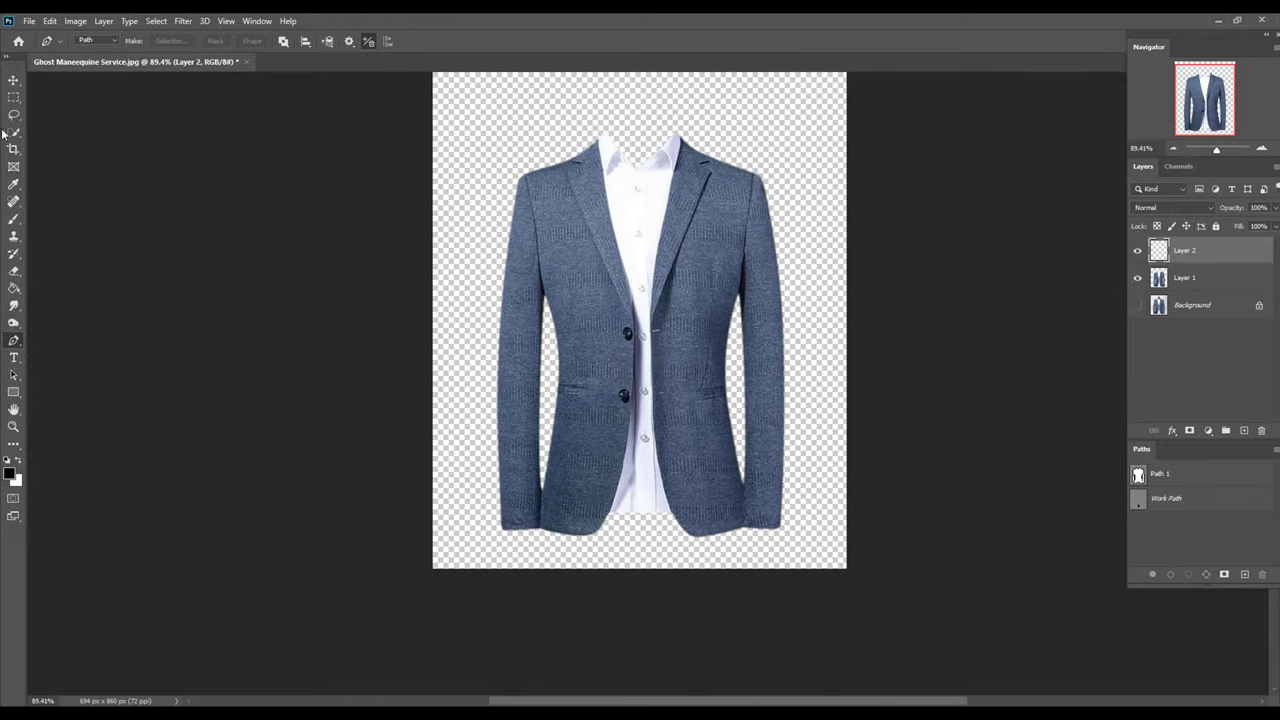
Step: Move the shirt patch up into the empty collar
left_click(14, 83)
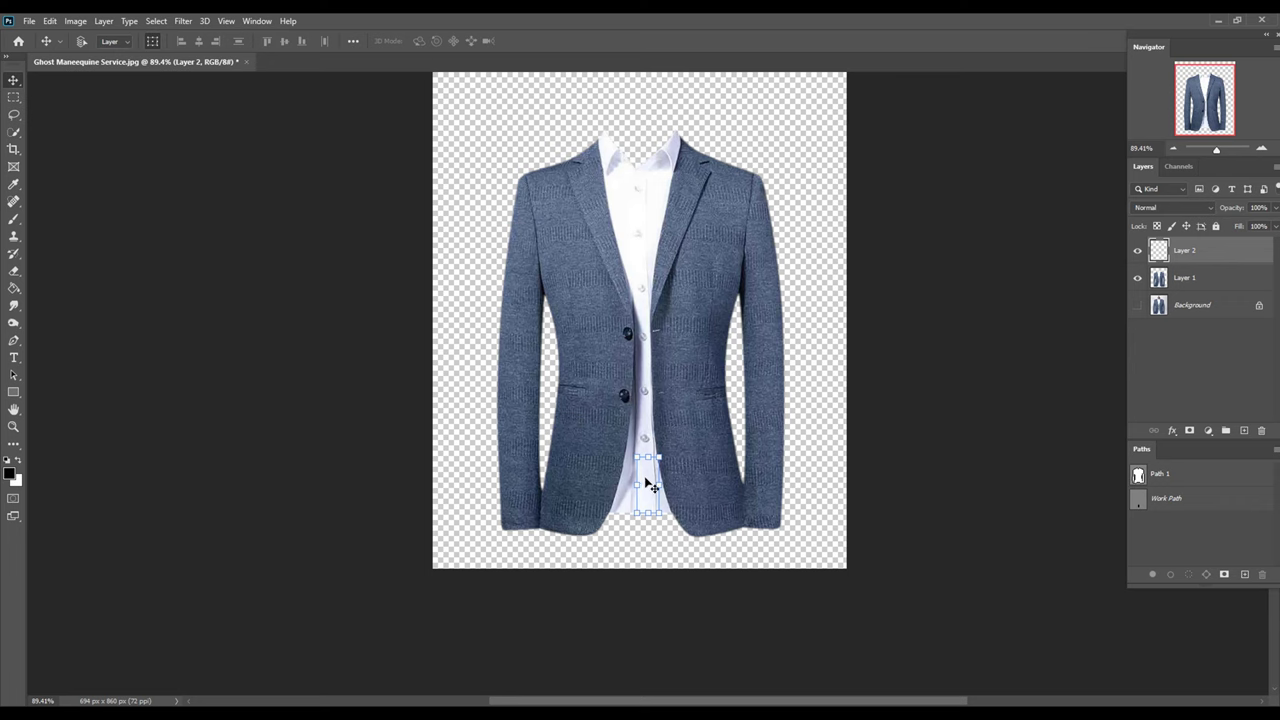
left_click_drag(646, 484, 625, 133)
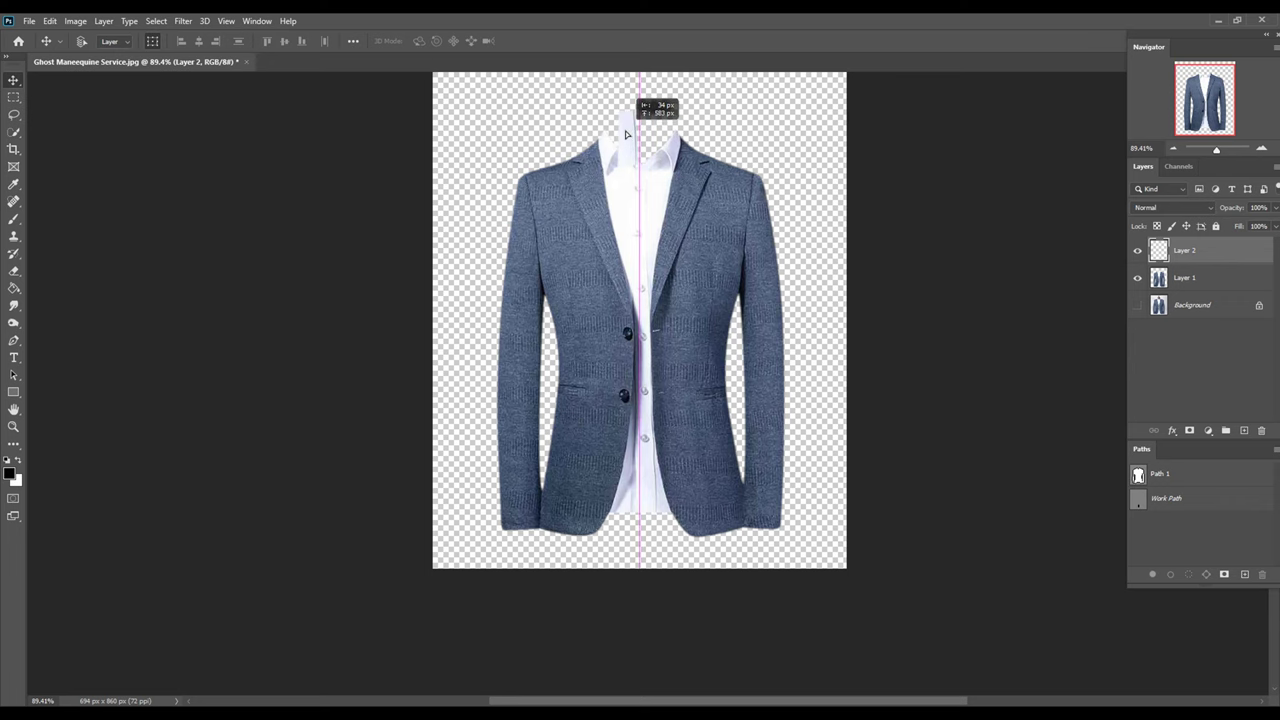
left_click_drag(626, 133, 634, 133)
scroll(663, 135, "up", 1)
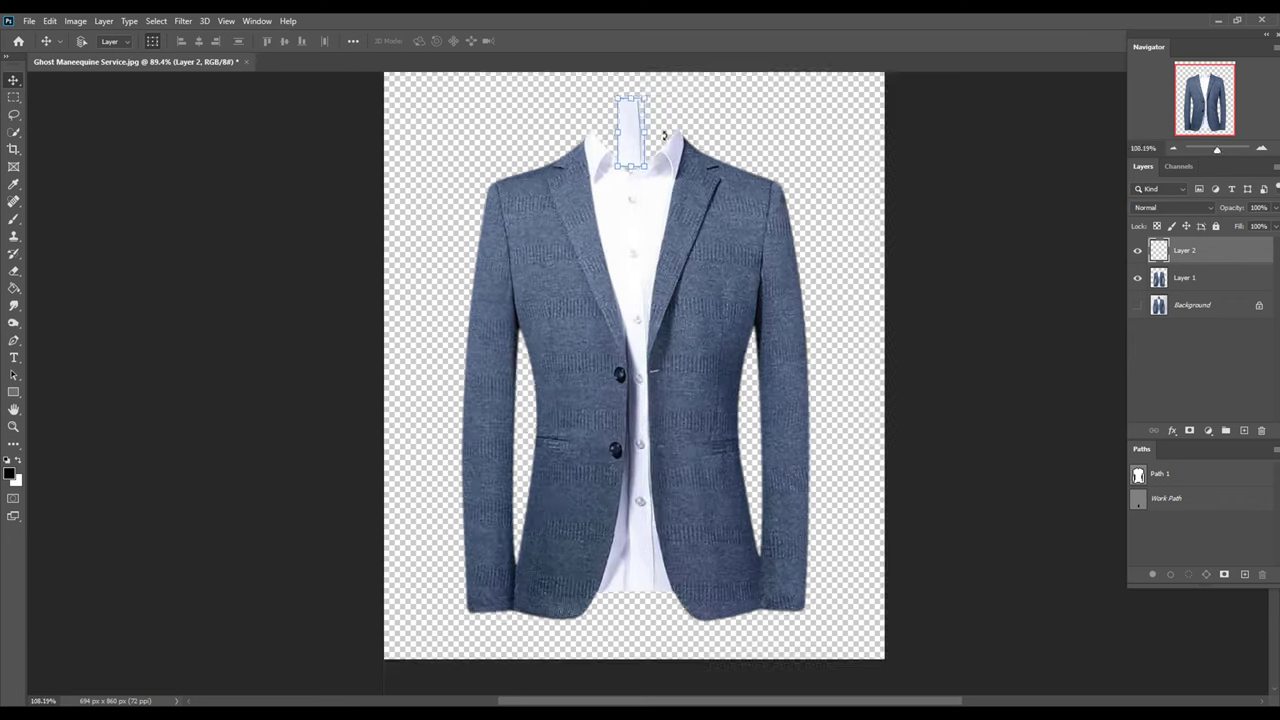
scroll(663, 135, "up", 2)
scroll(655, 150, "up", 1)
scroll(655, 153, "up", 3)
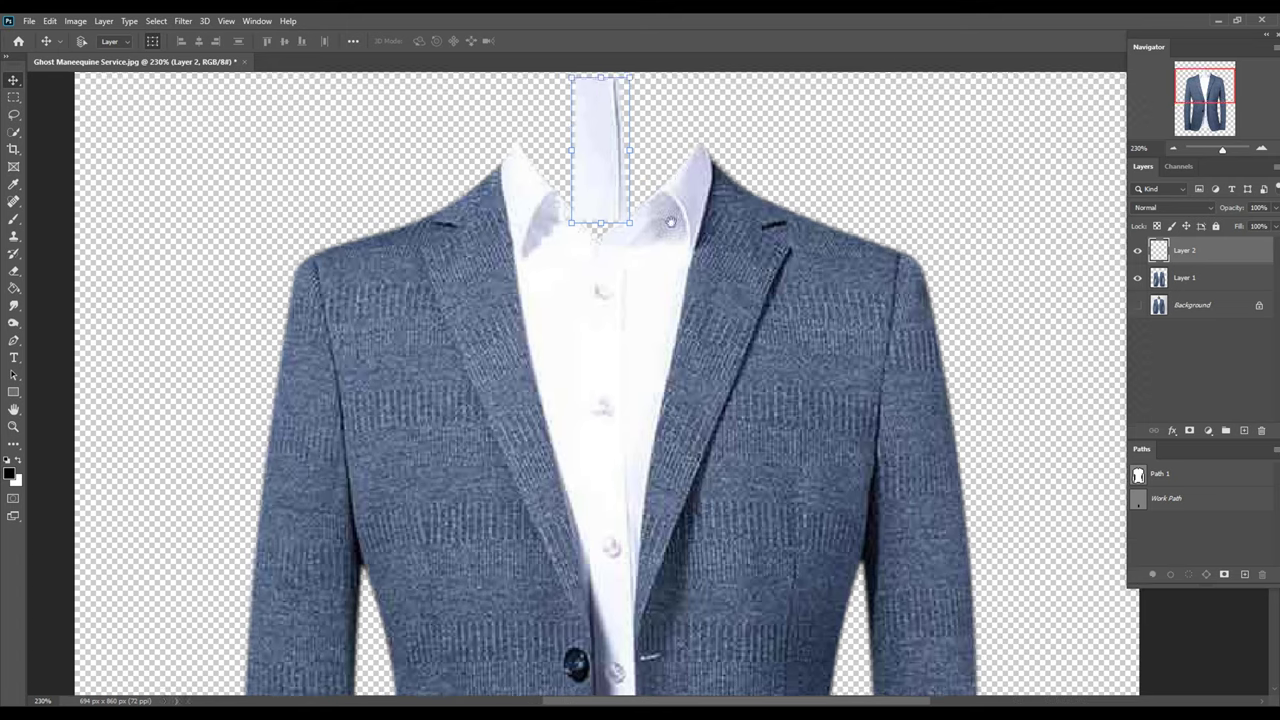
Step: Rotate the patch about 90°, scale it 151.72% across the neck, and commit
mouse_move(690, 190)
left_mouse_down()
mouse_move(678, 190)
mouse_move(728, 362)
left_mouse_up()
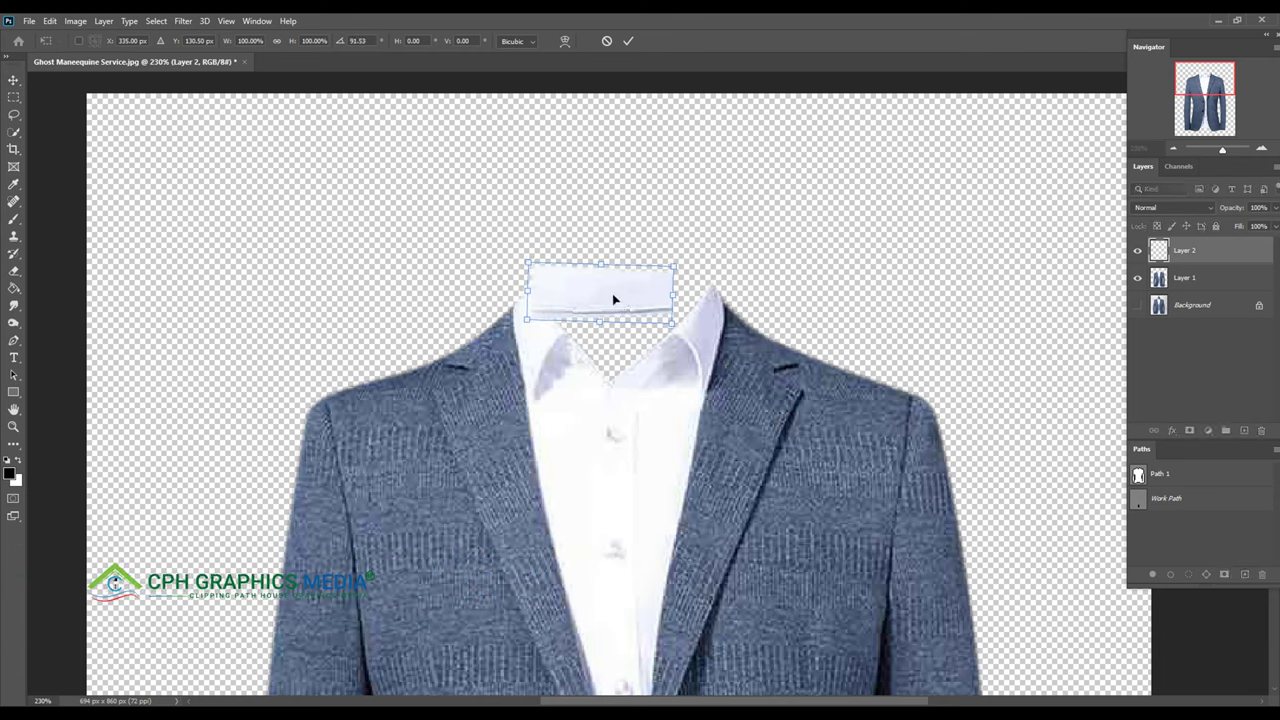
left_click_drag(612, 293, 630, 290)
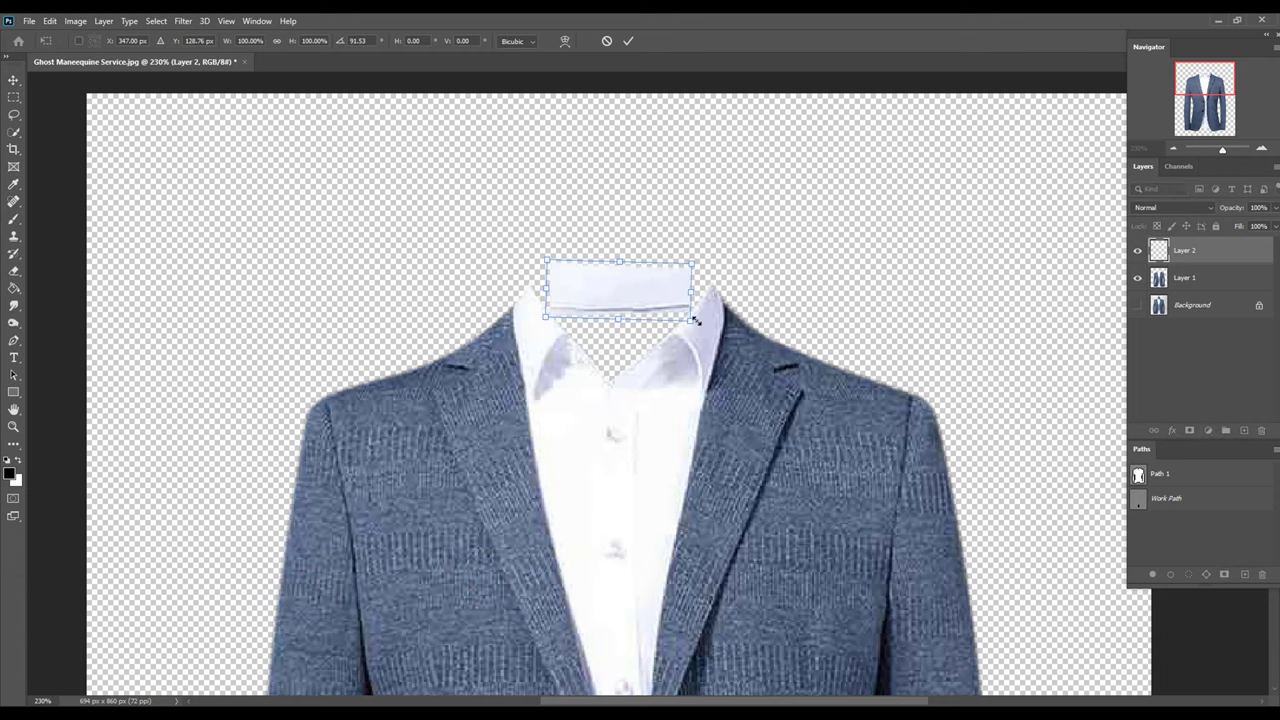
left_click_drag(693, 320, 729, 332)
left_click_drag(657, 304, 658, 285)
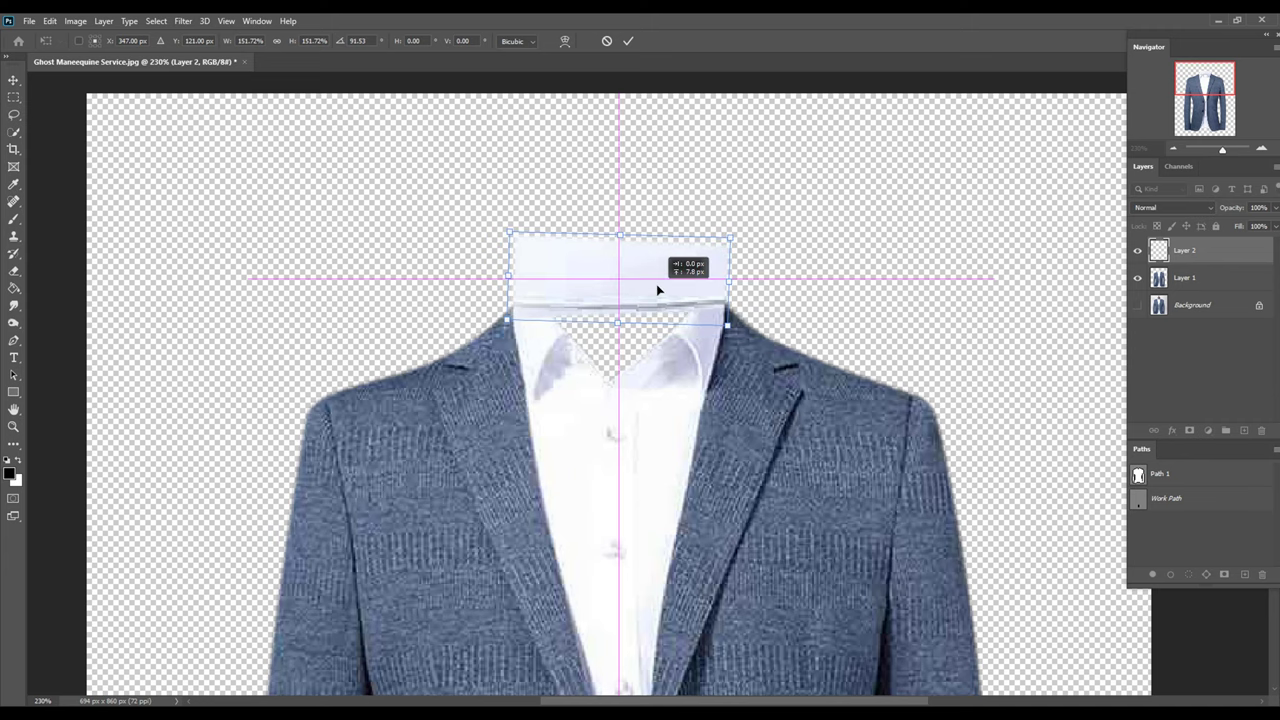
left_click(628, 44)
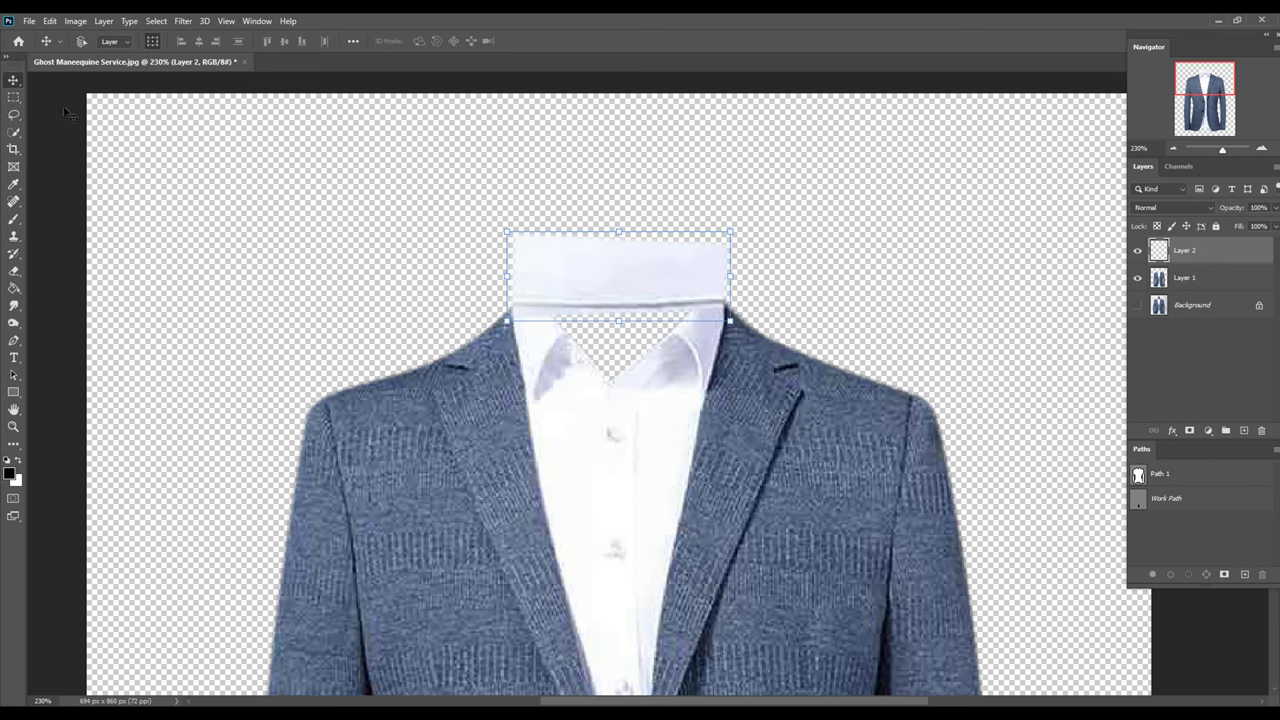
Step: Place Layer 2 below Layer 1 and nudge the patch 1 px down, 3 px left, tilted 0.25°
left_click(14, 97)
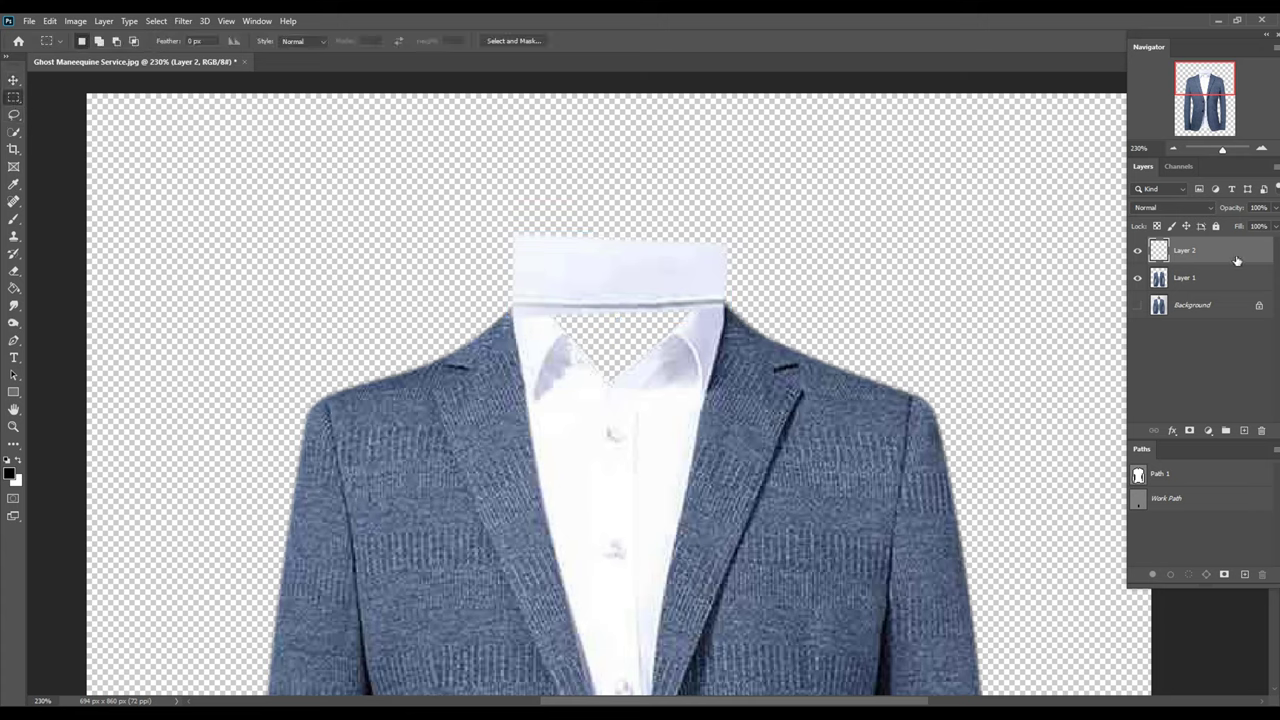
left_click_drag(1236, 261, 1227, 286)
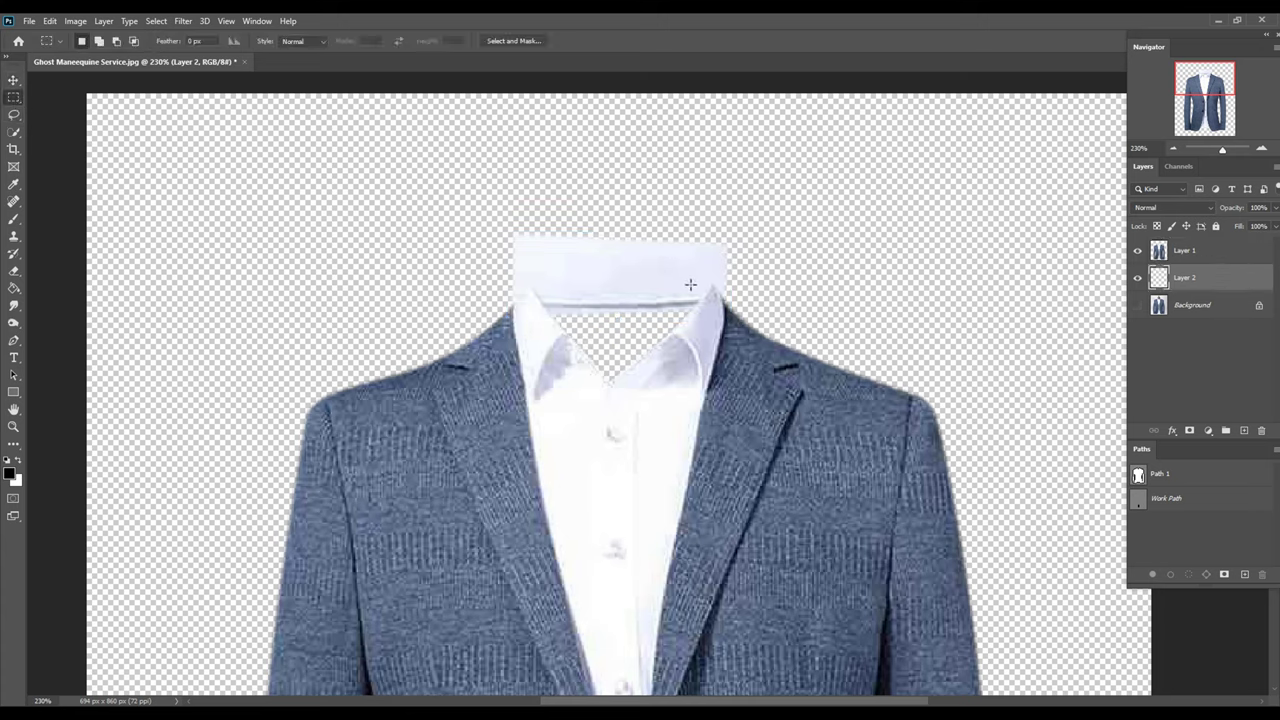
key("ctrl+t")
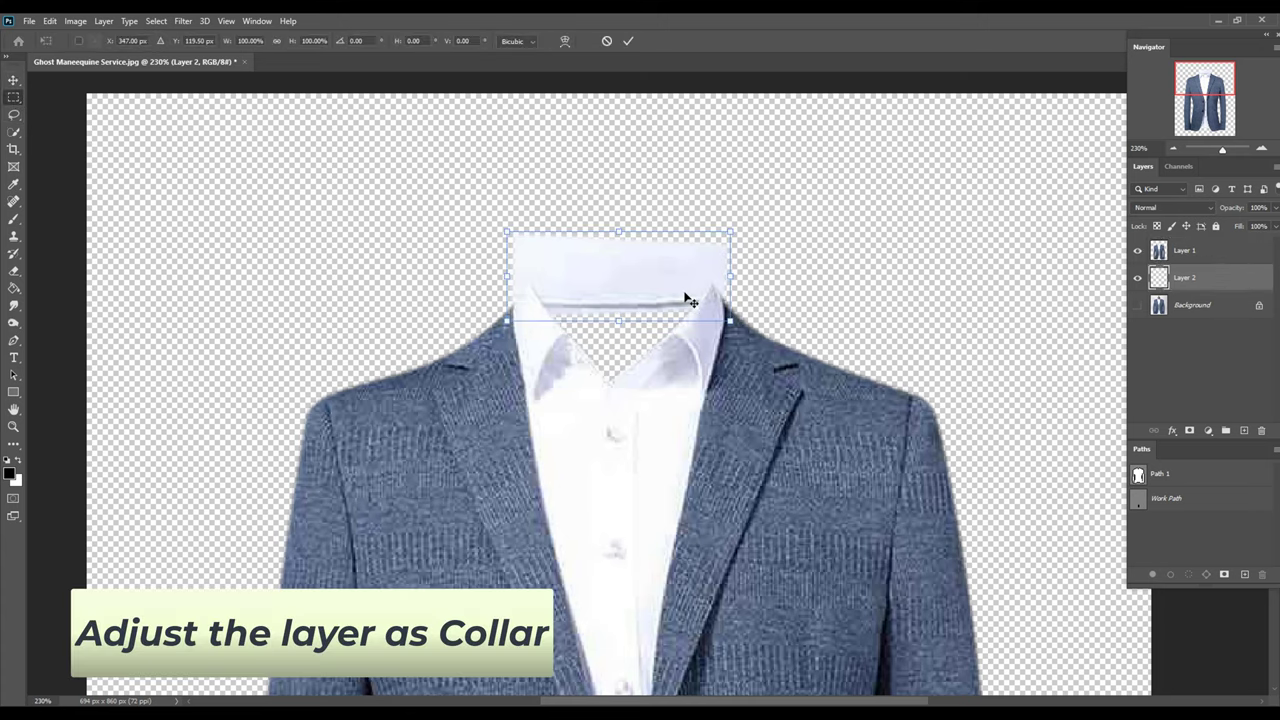
left_click_drag(683, 297, 683, 298)
left_click_drag(823, 260, 825, 260)
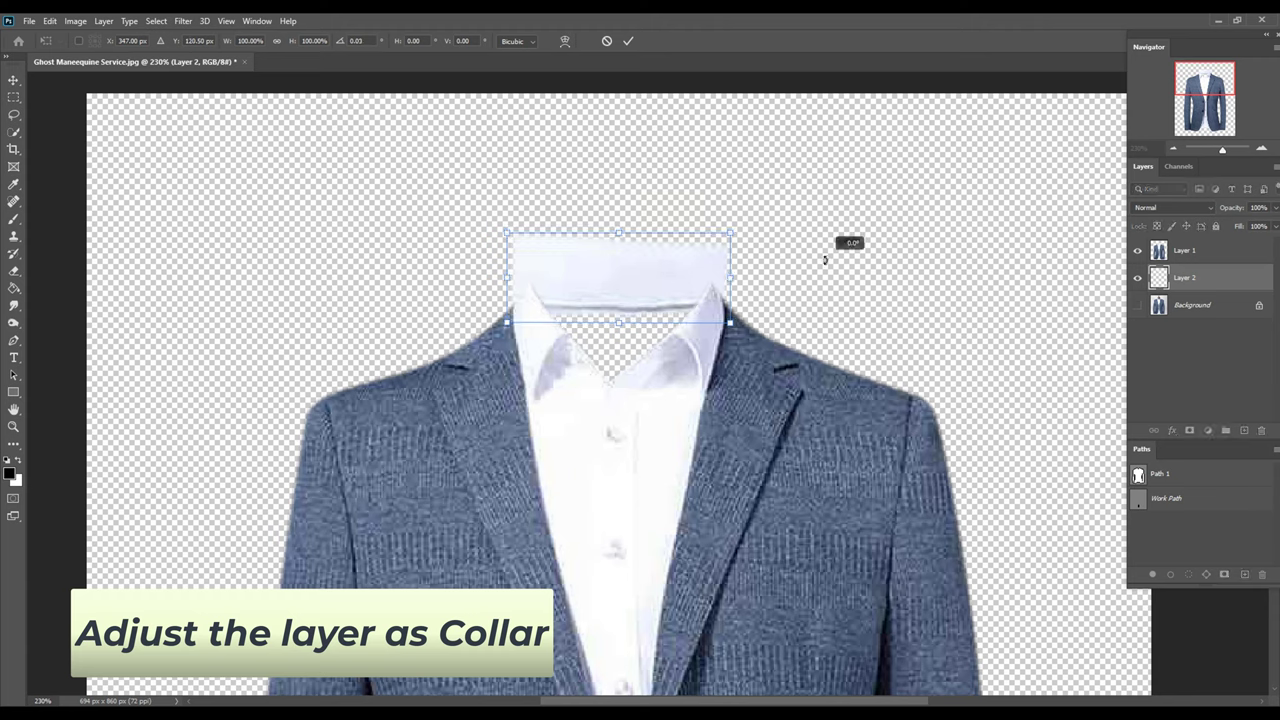
key("Down")
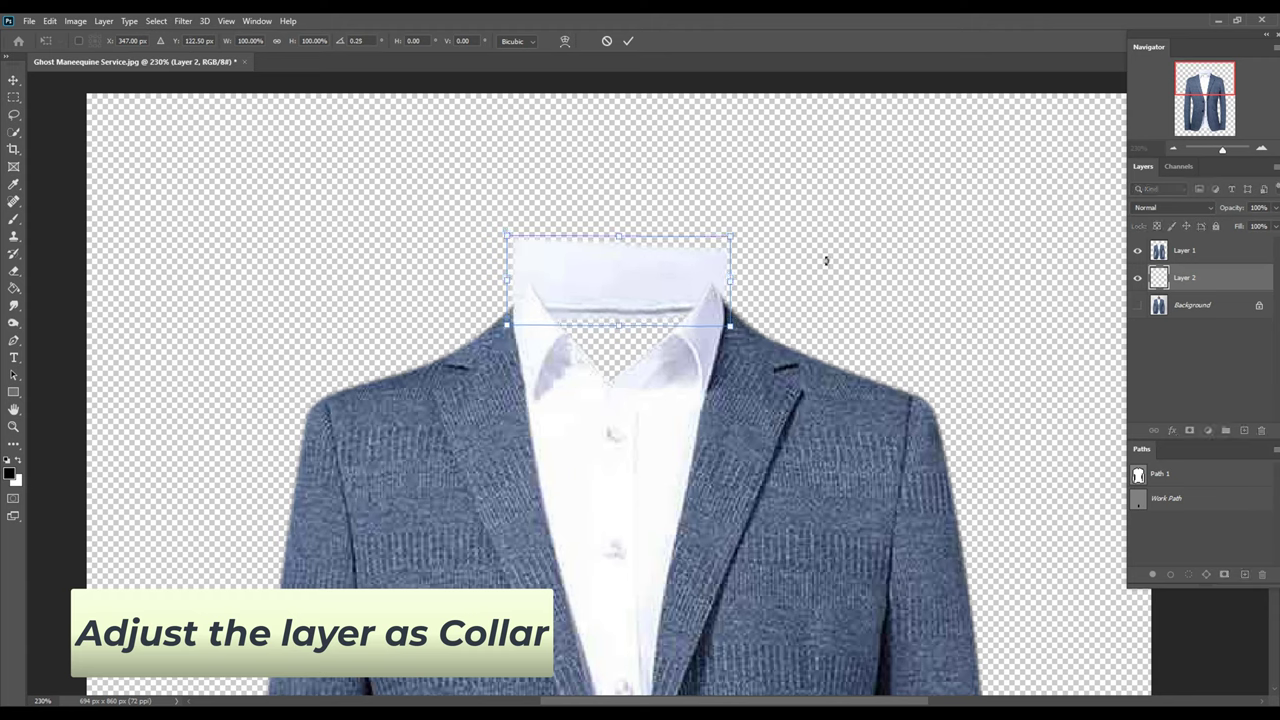
key("Left")
key("Left")
key("Left")
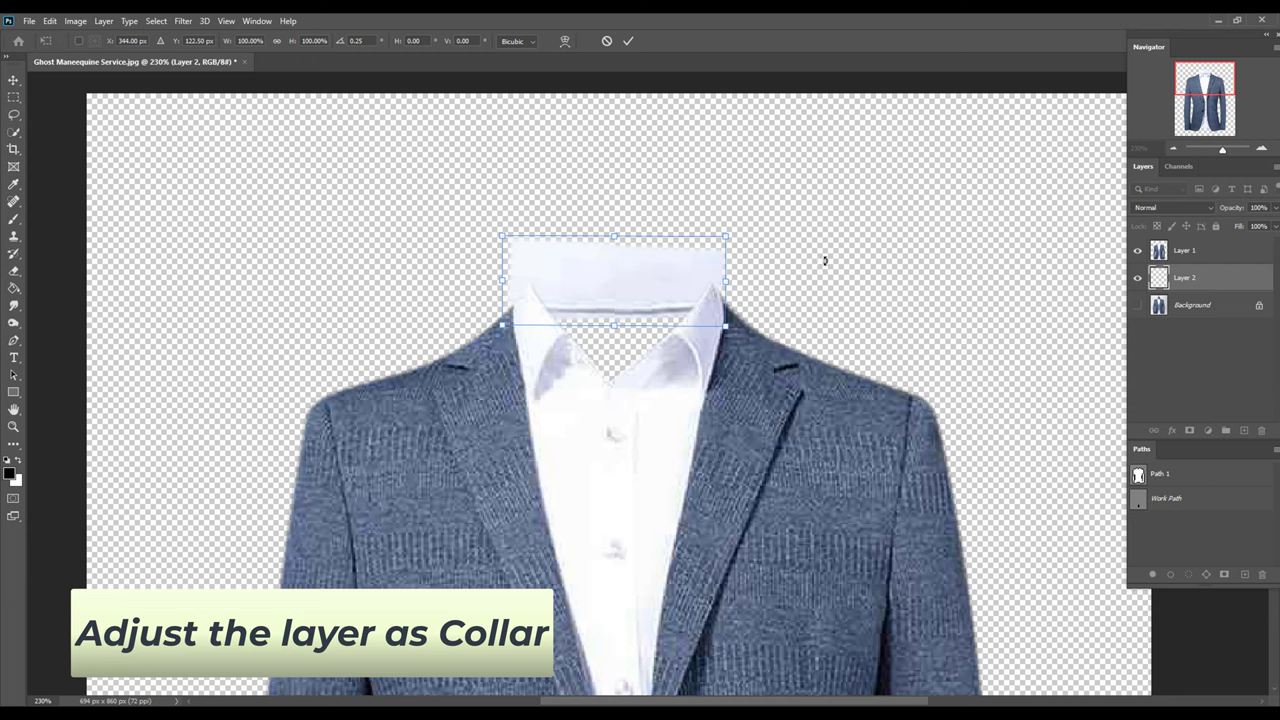
key("Return")
left_click_drag(661, 374, 659, 305)
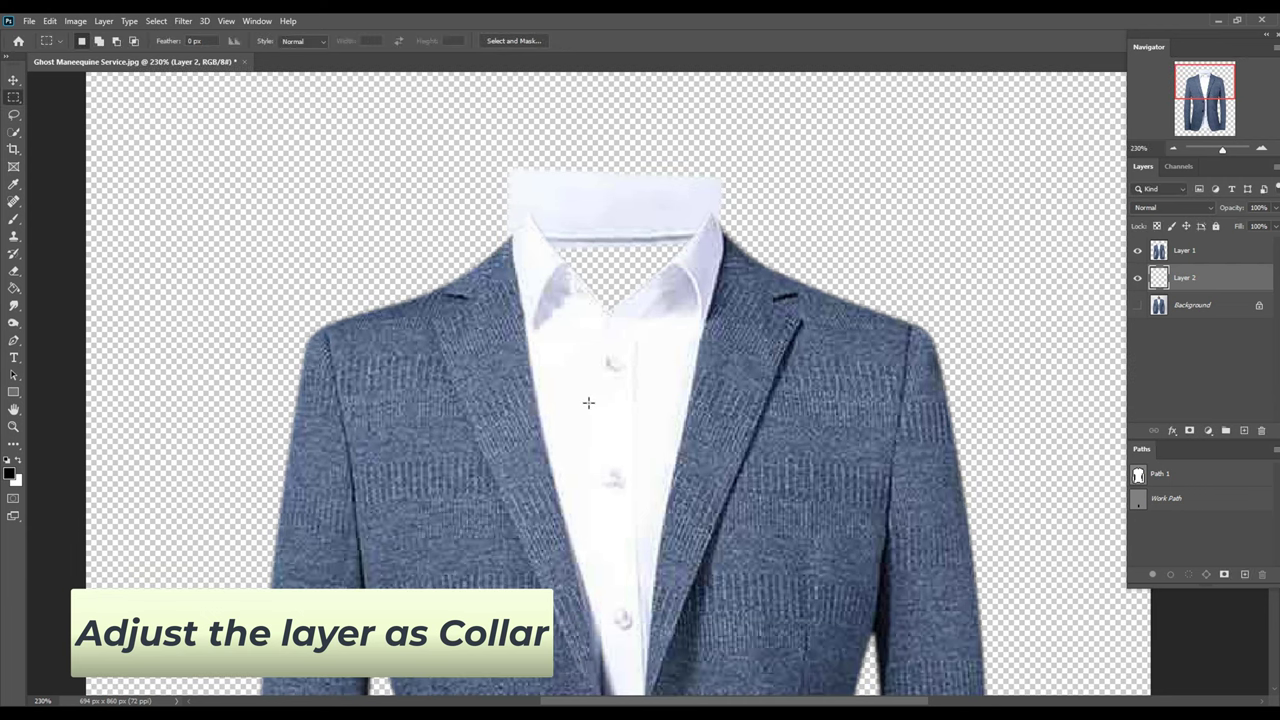
Step: Trace a four-point Pen path around a piece of the shirt front and select it
left_click(14, 341)
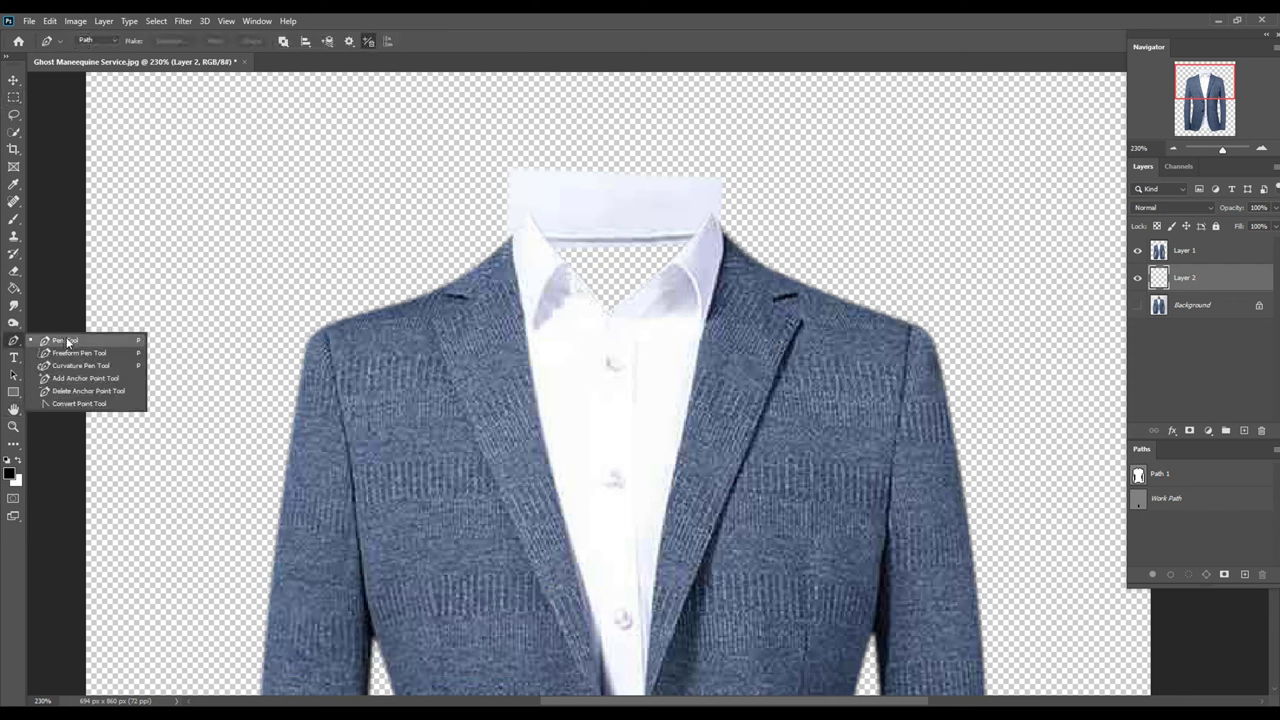
left_click(66, 343)
left_click(541, 377)
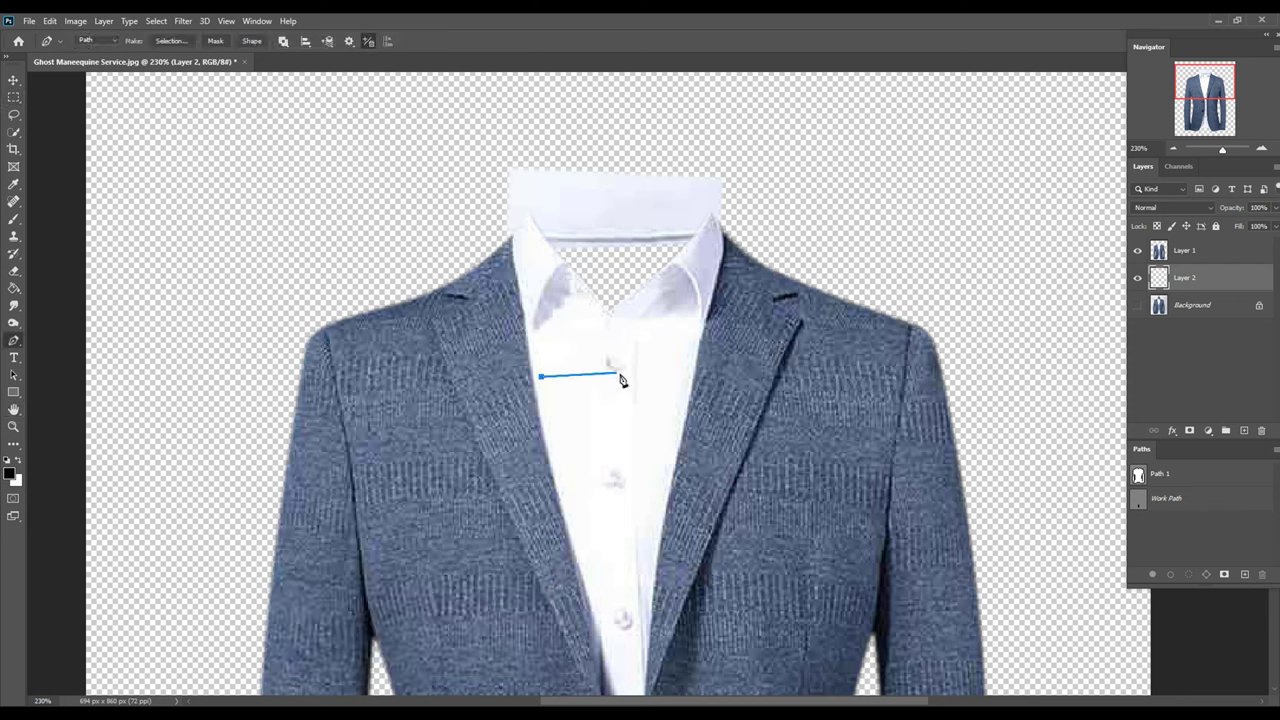
left_click(630, 378)
left_click(628, 468)
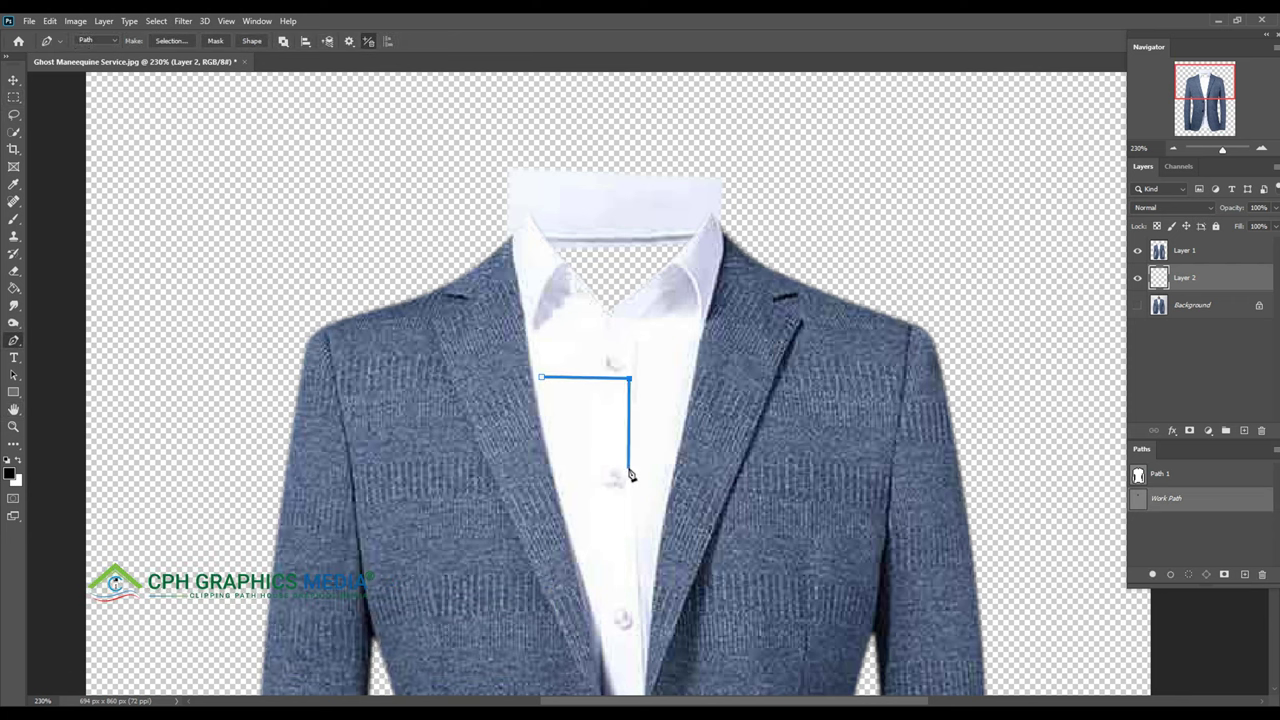
left_click(556, 469)
left_click(541, 377)
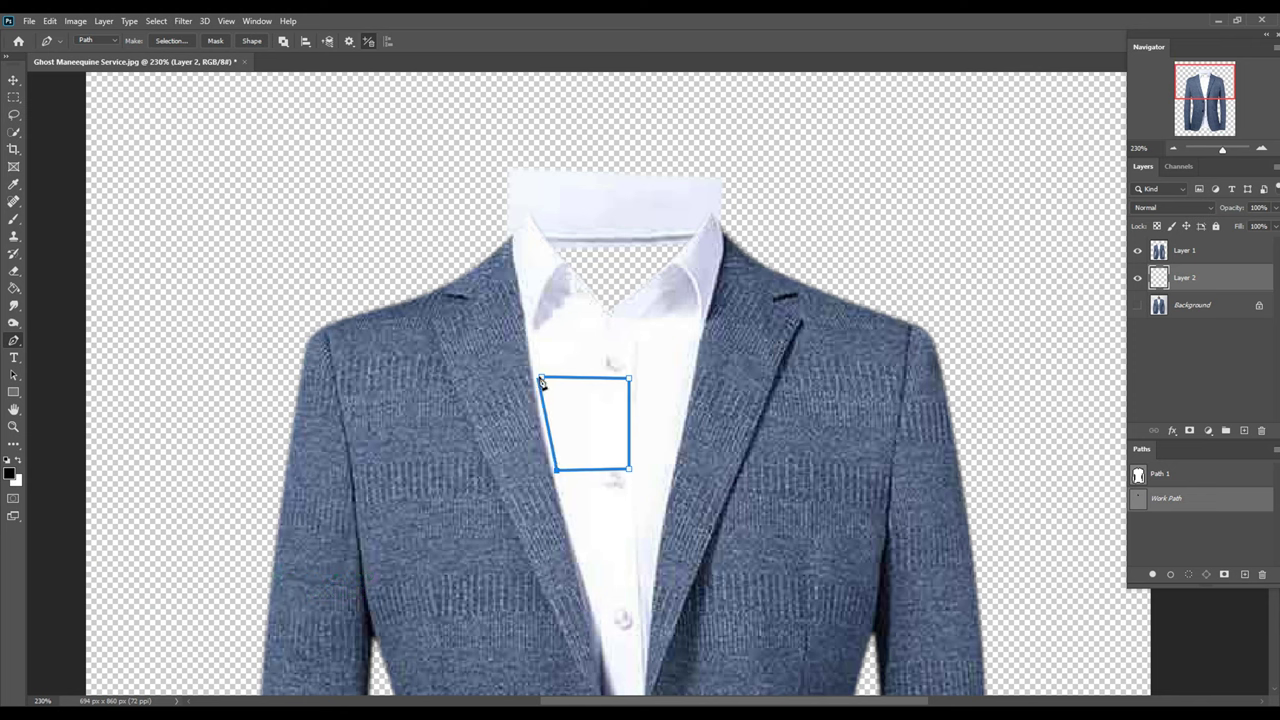
left_click(1190, 575)
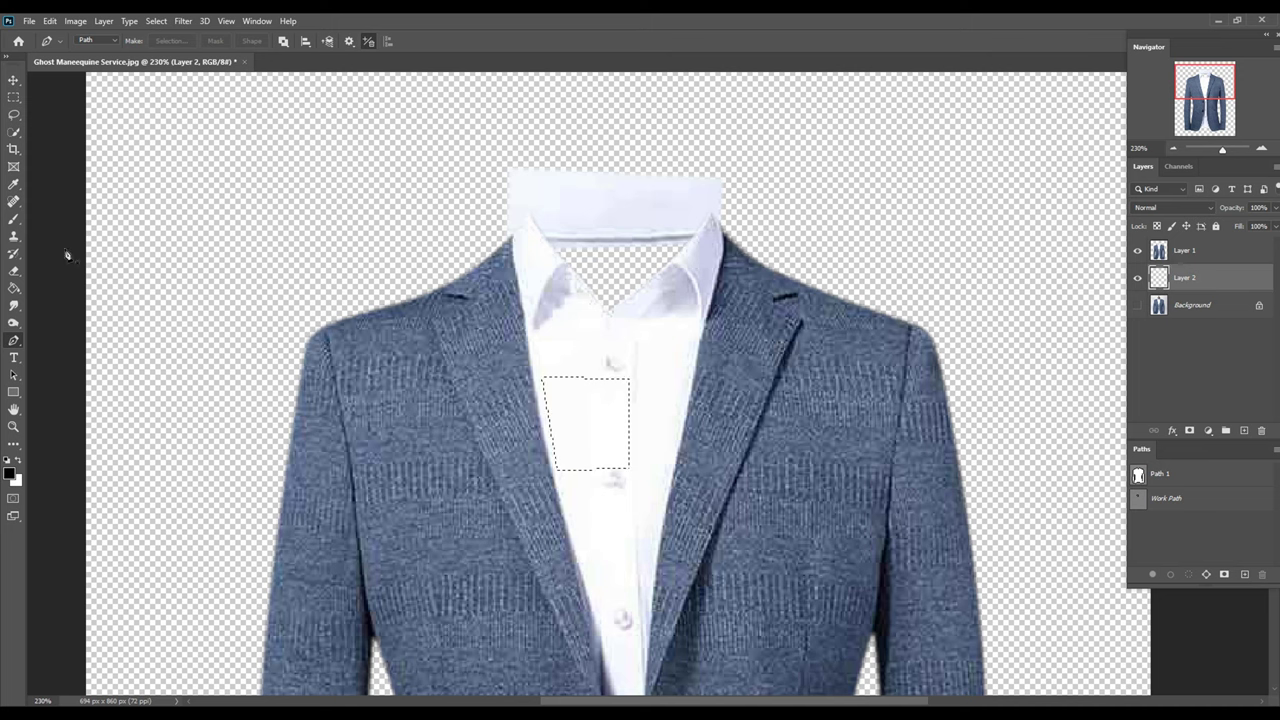
Step: Copy the selected shirt area from Layer 1 onto a new Layer 3
key("alt+bracketright")
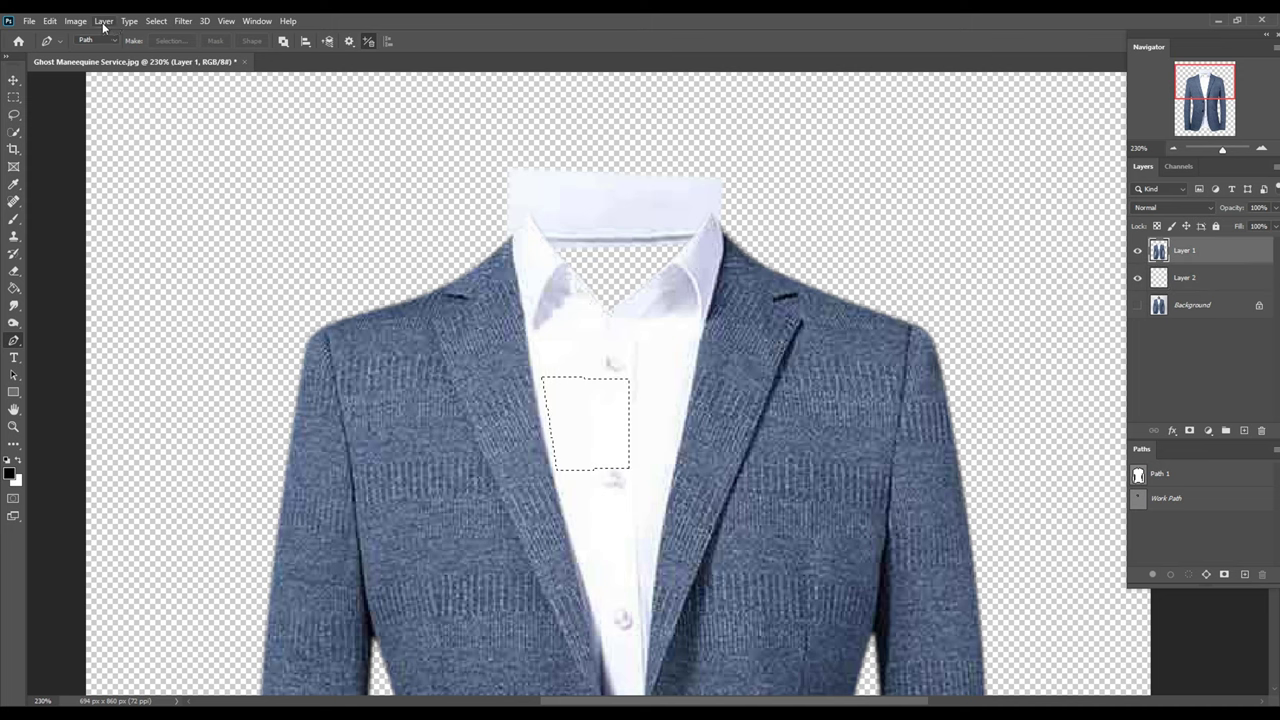
left_click(103, 21)
mouse_move(165, 35)
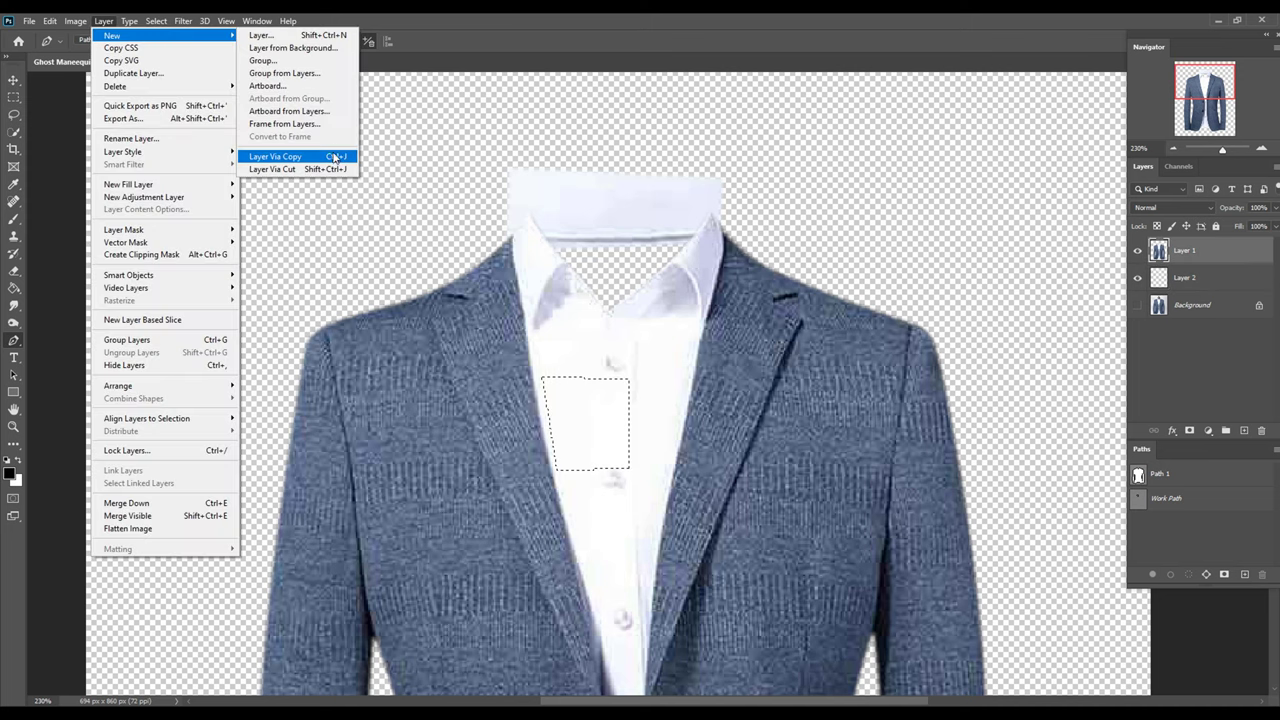
left_click(334, 157)
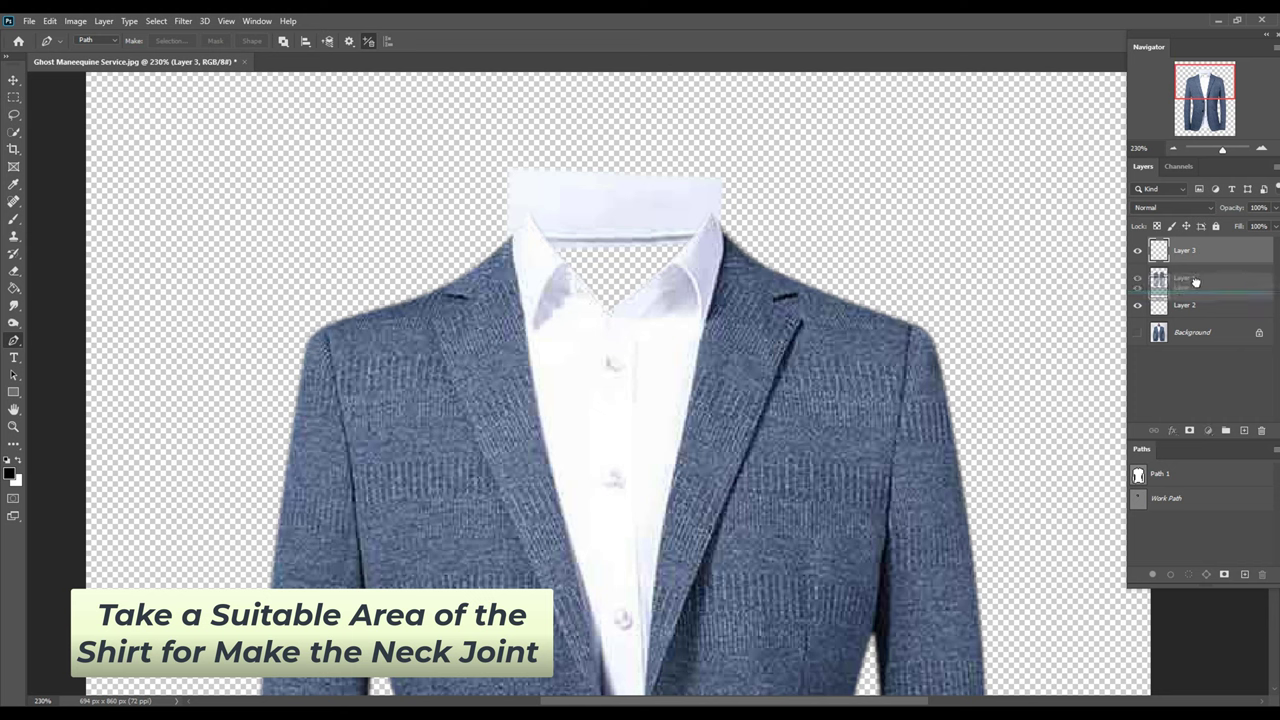
Step: Put Layer 3 behind the jacket, rotate it about 95° and scale 174.84% into the neck, under Layer 2
left_click_drag(1192, 251, 1195, 284)
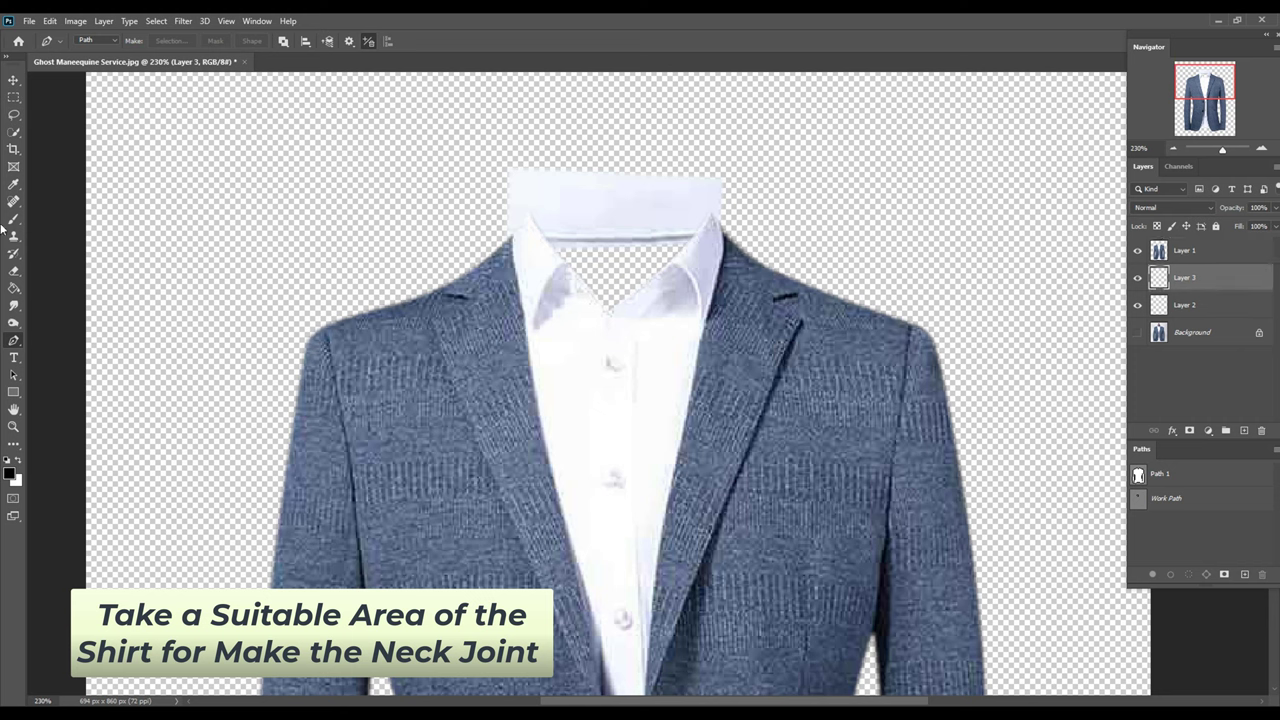
left_click(13, 82)
mouse_move(600, 437)
left_mouse_down()
mouse_move(600, 341)
mouse_move(624, 272)
left_mouse_up()
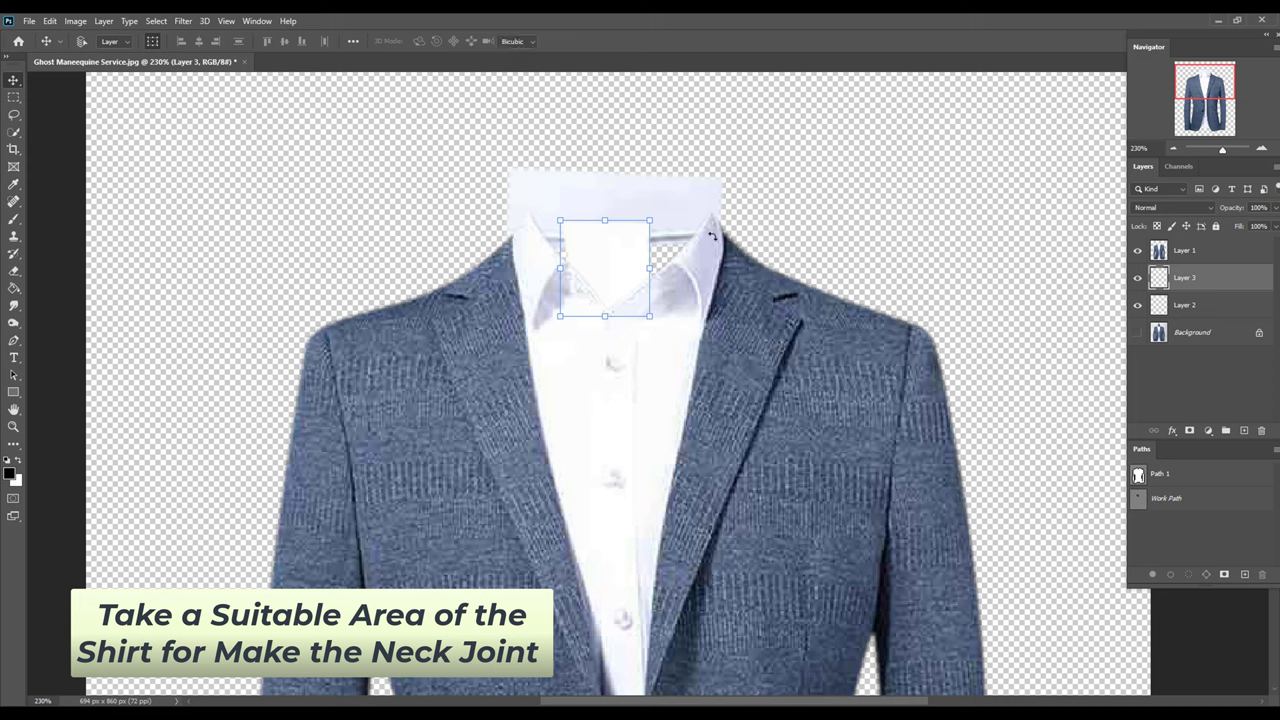
mouse_move(662, 213)
left_mouse_down()
mouse_move(665, 376)
mouse_move(277, 157)
left_mouse_up()
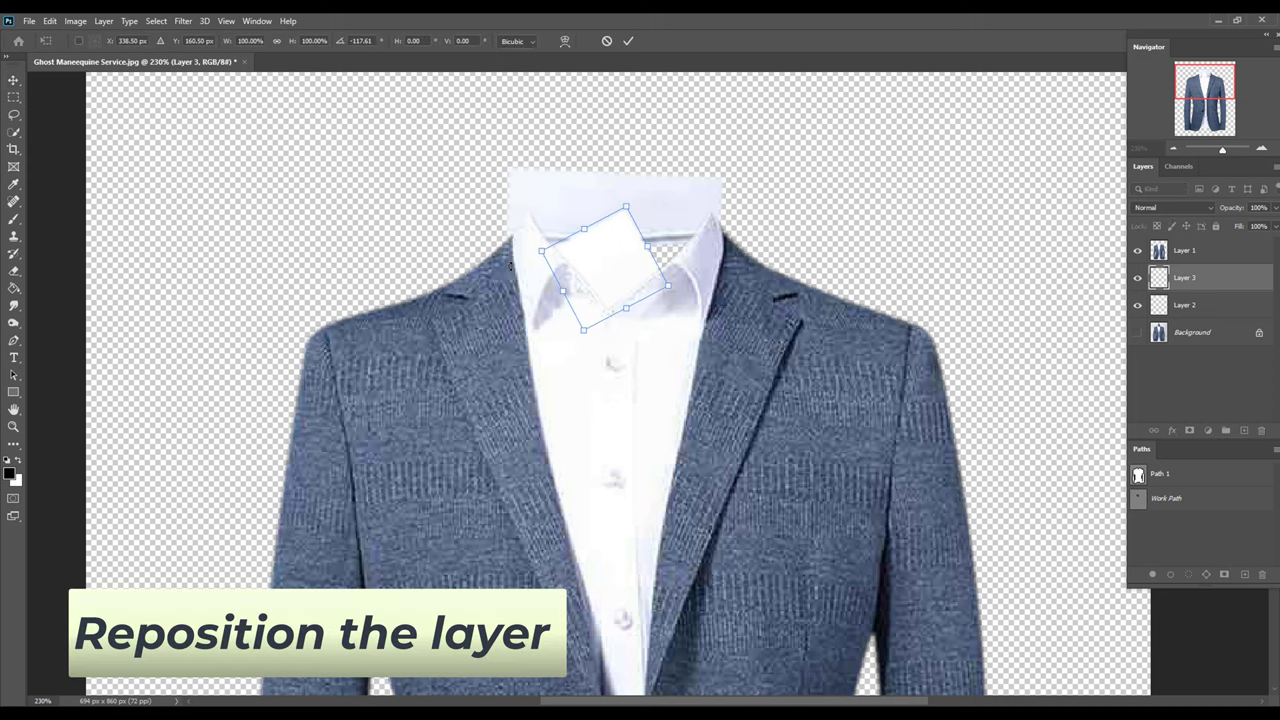
mouse_move(277, 157)
left_mouse_down()
mouse_move(497, 190)
mouse_move(700, 340)
mouse_move(671, 316)
left_mouse_up()
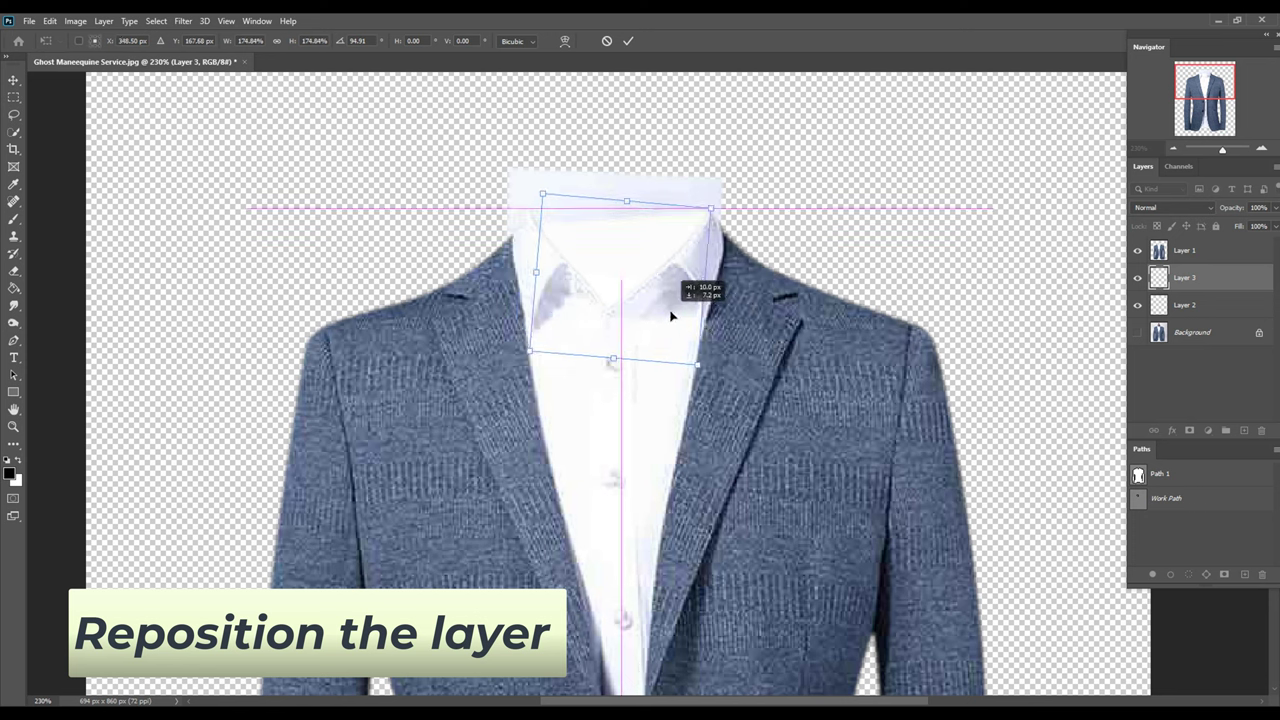
key("Return")
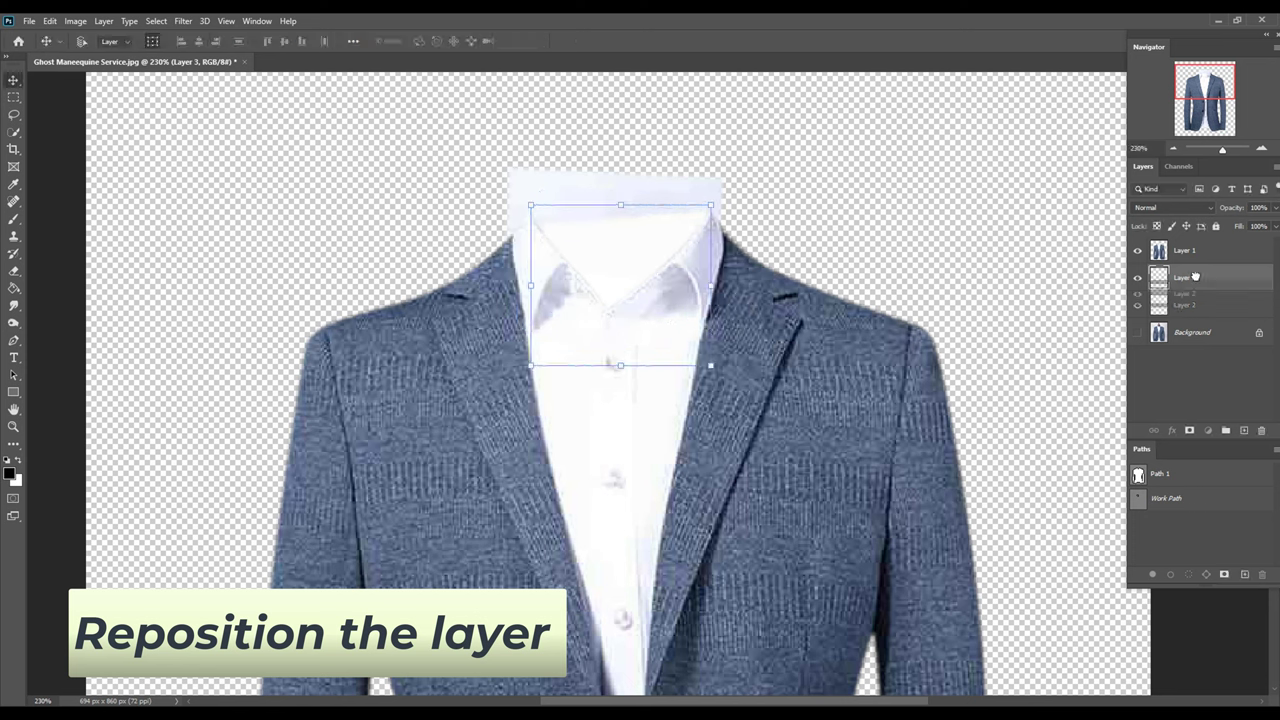
left_click_drag(1200, 310, 1193, 268)
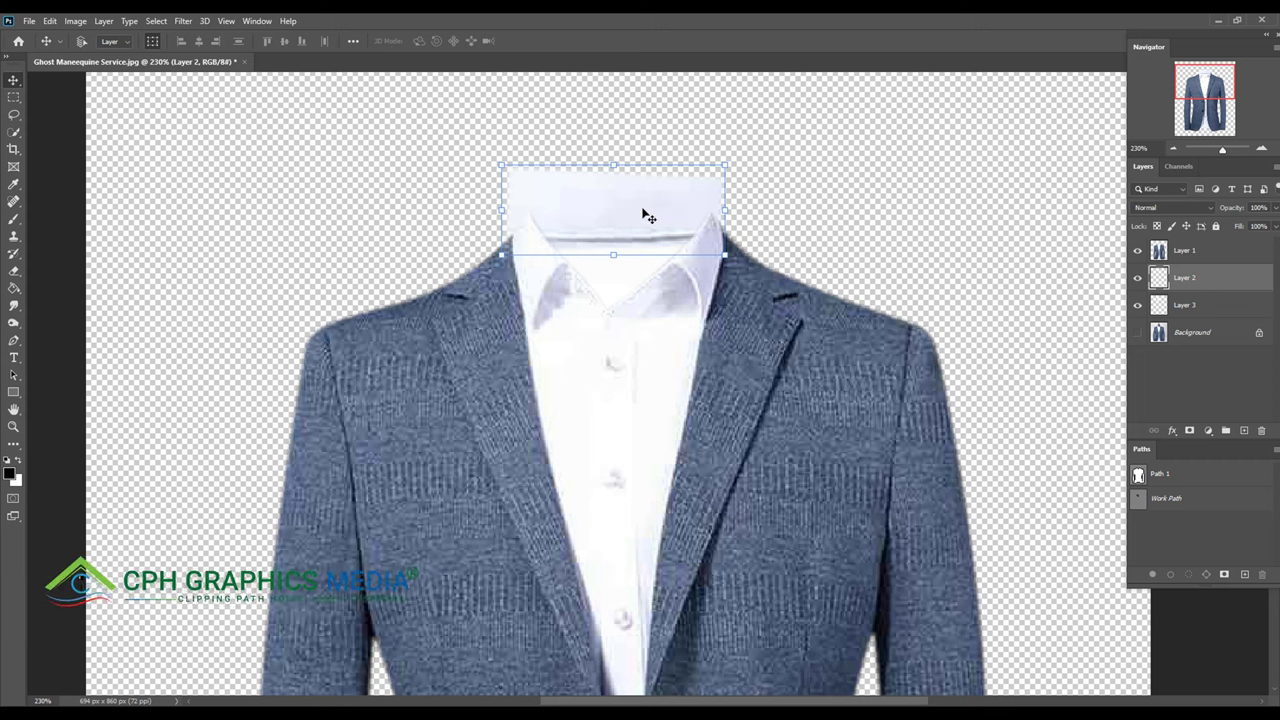
Step: Delete the Work Path, then merge Layer 3 into Layer 2 with Ctrl+E
left_click(13, 97)
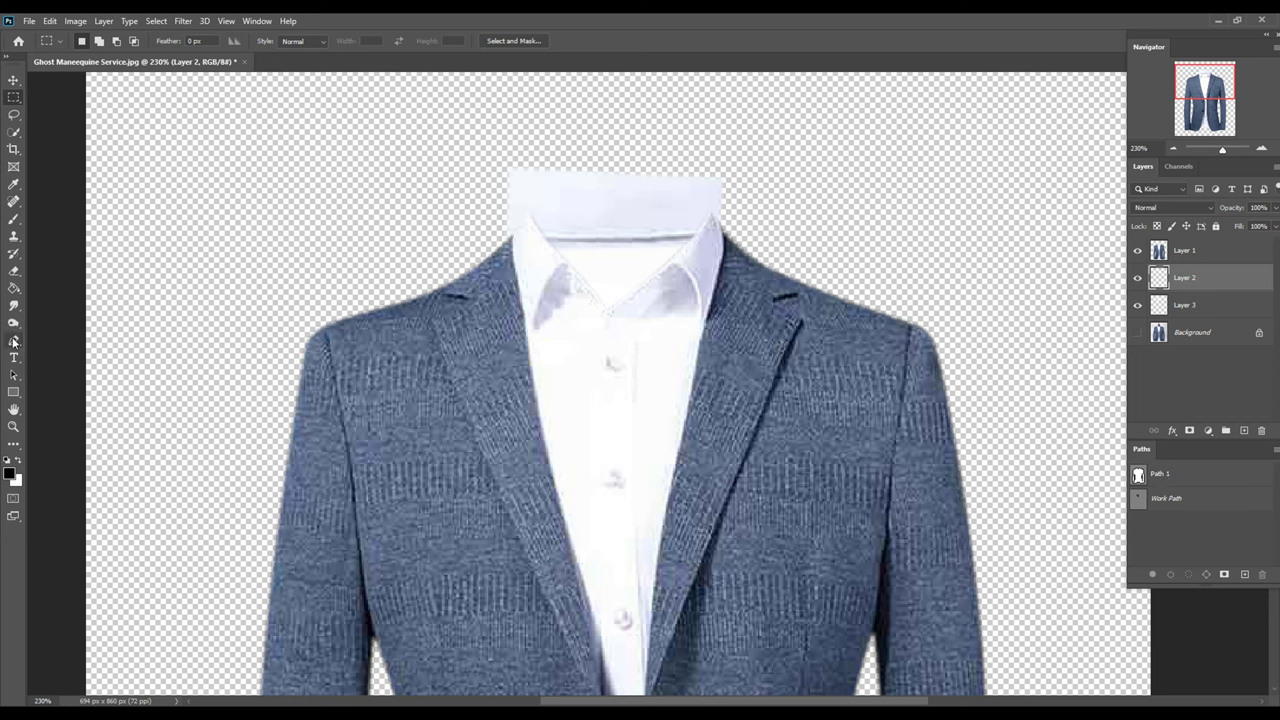
left_click(13, 340)
left_click(84, 344)
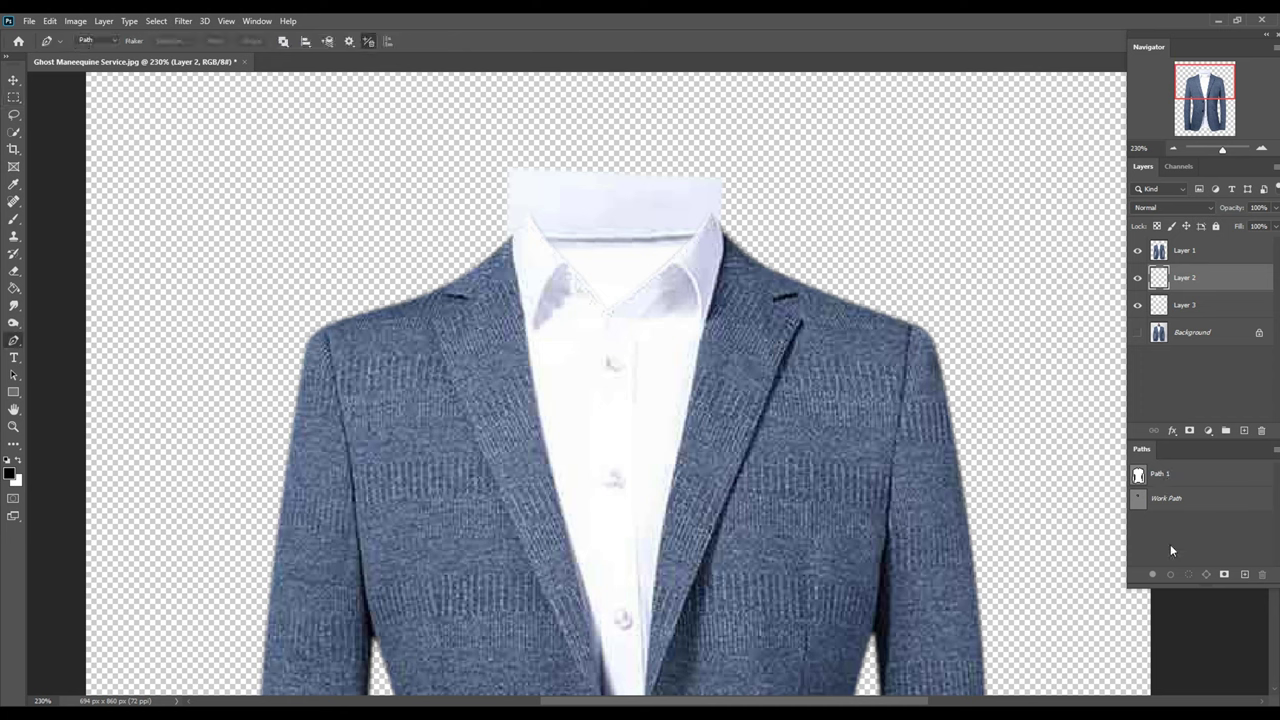
left_click(1177, 497)
key("Delete")
left_click(1191, 305, "shift")
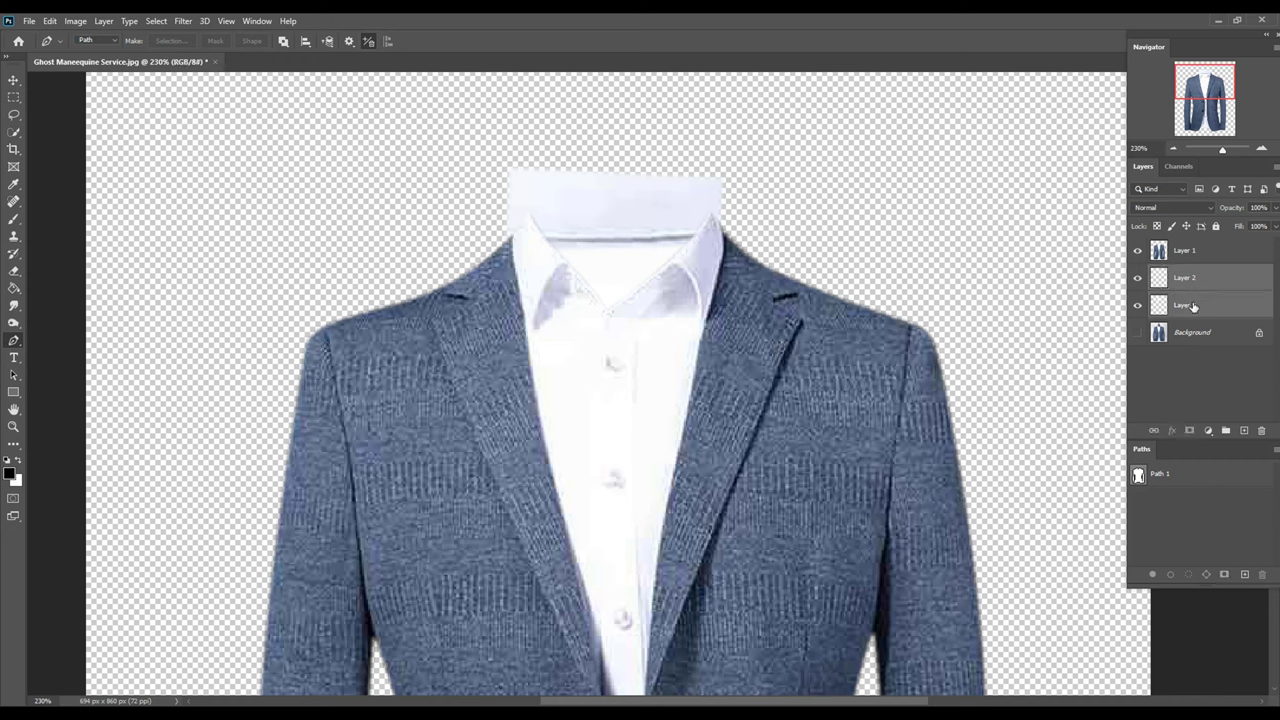
key("ctrl+e")
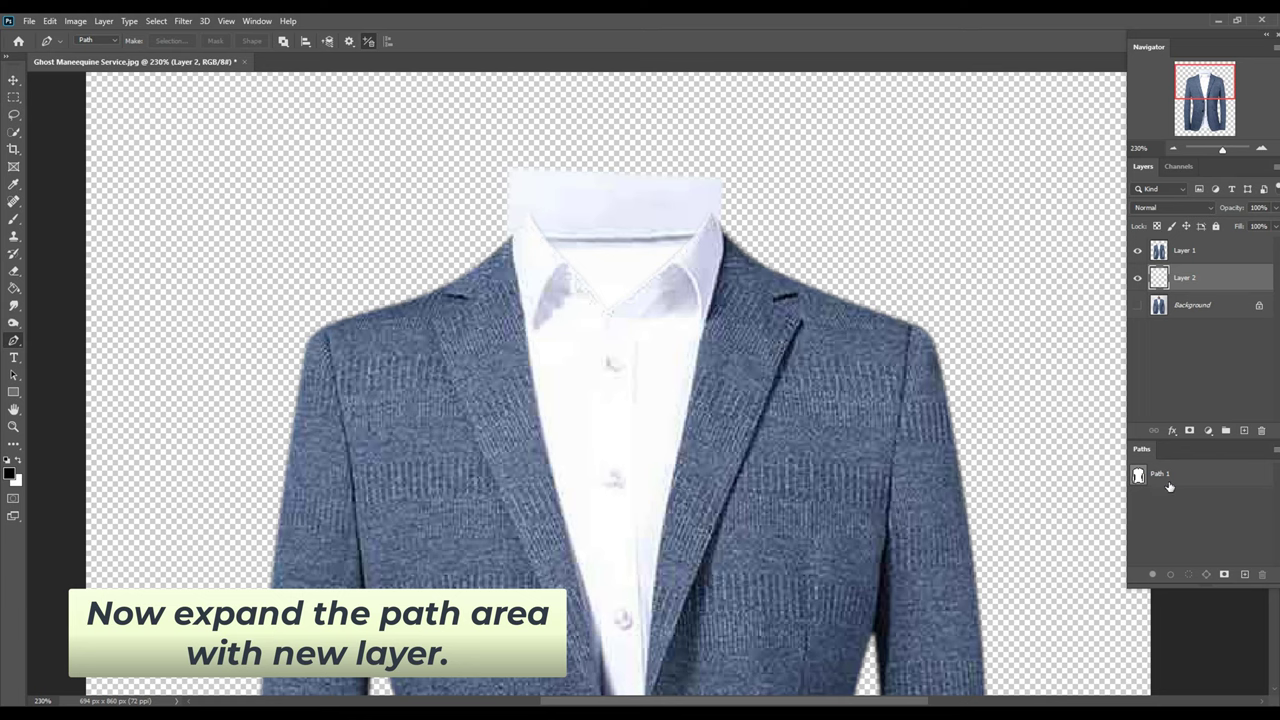
Step: Delete the Path 1 anchors that dip into the collar
left_click(1169, 486)
scroll(509, 214, "up", 2)
scroll(540, 225, "up", 3)
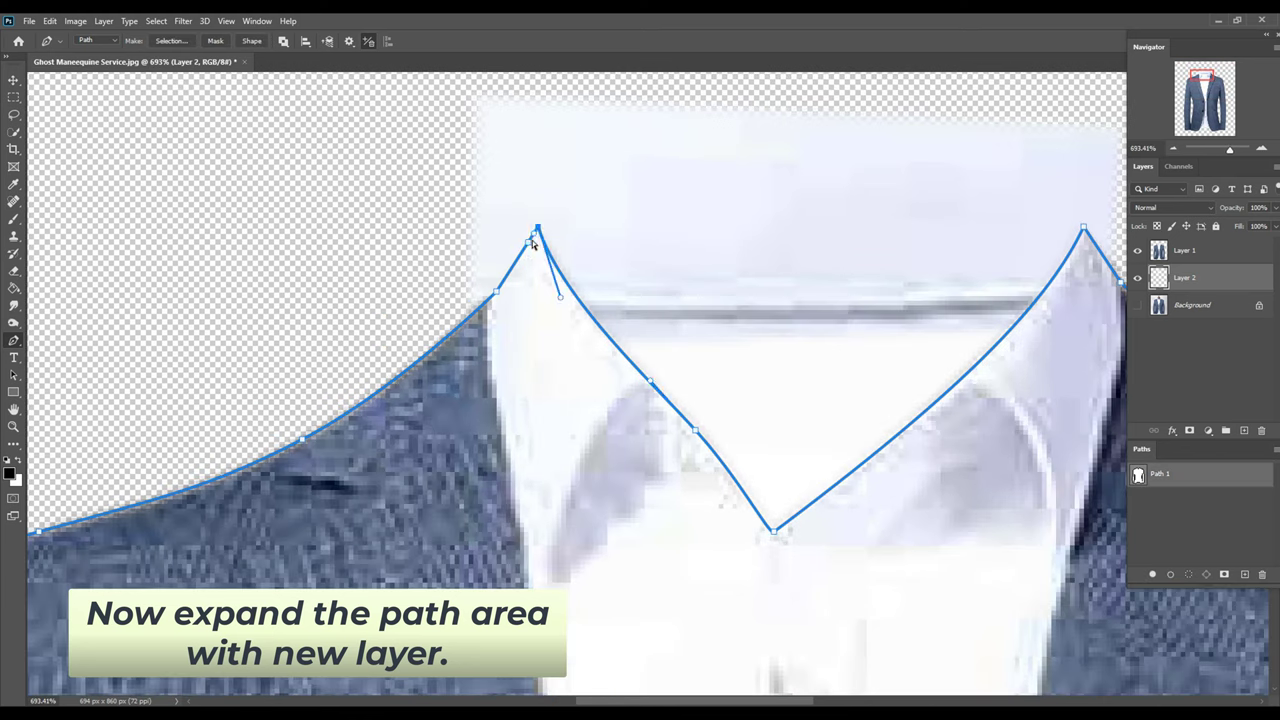
key("Delete")
scroll(886, 266, "right", 5)
mouse_move(925, 168)
left_mouse_down()
mouse_move(848, 240)
mouse_move(827, 218)
left_mouse_up()
key("Delete")
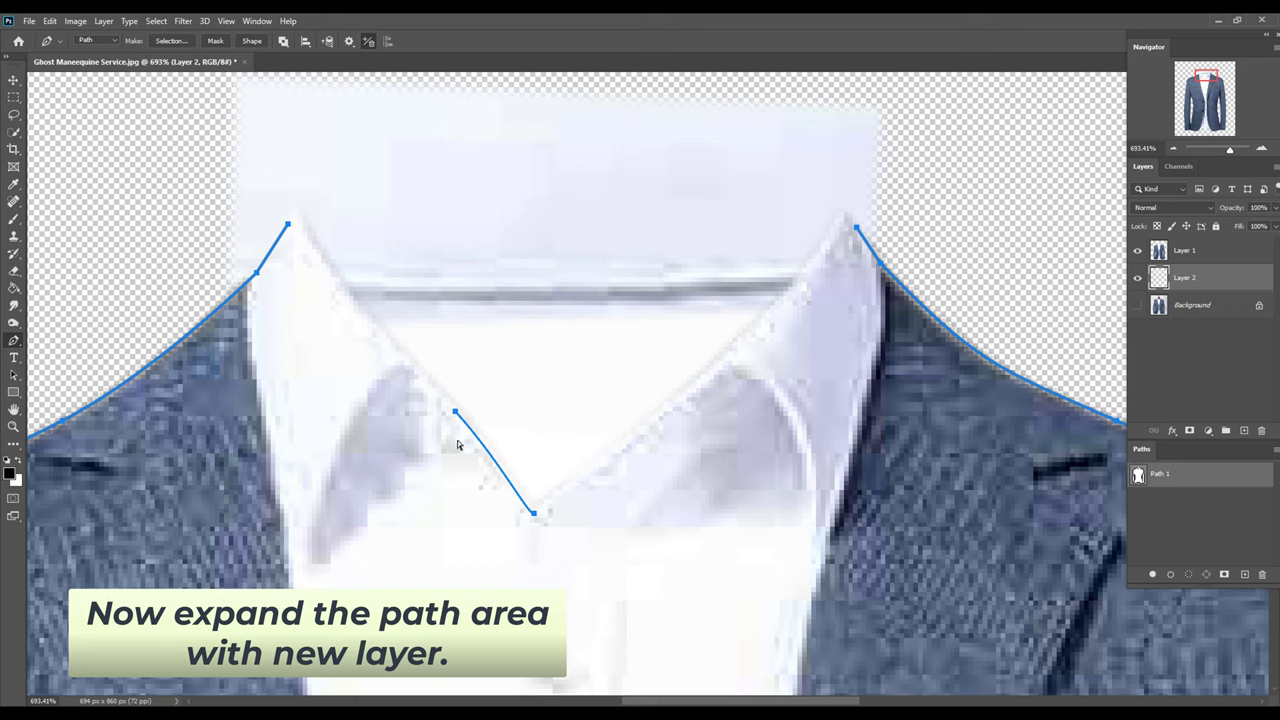
left_click_drag(565, 390, 391, 480)
key("Delete")
left_click_drag(318, 315, 509, 389)
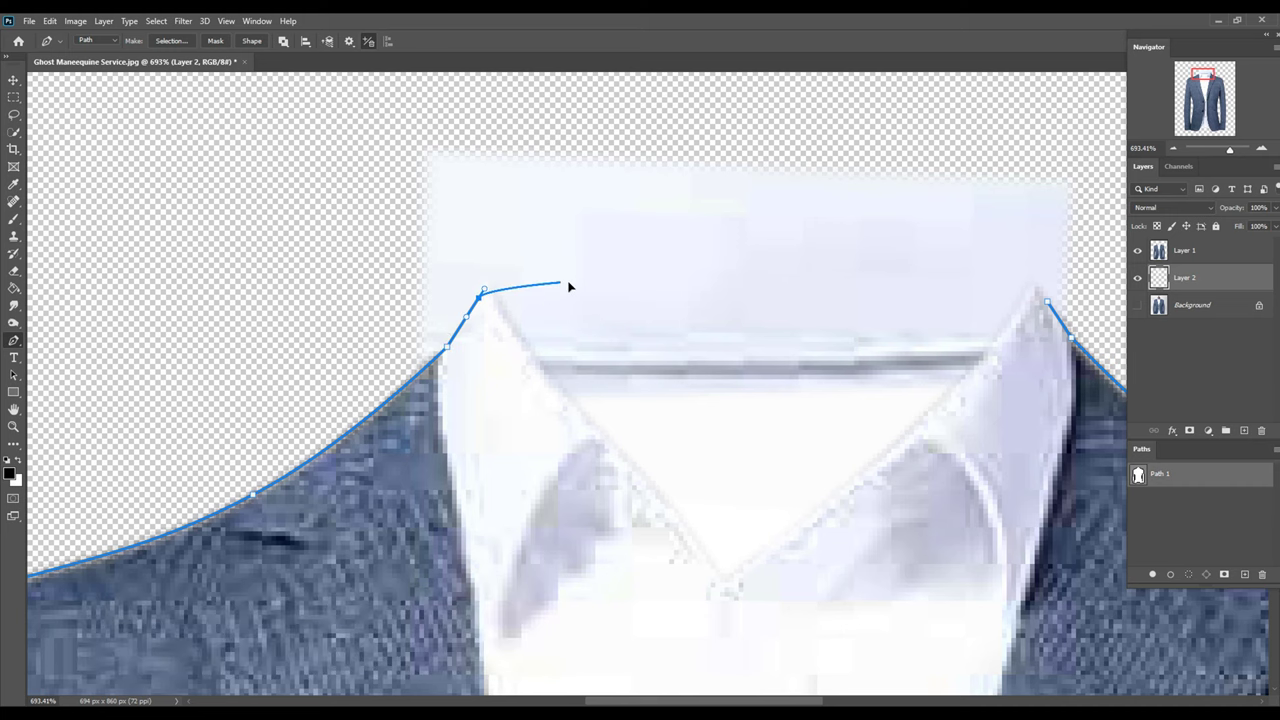
Step: Draw a smooth curved segment across the neck top and rejoin it to the outline
mouse_move(558, 283)
left_mouse_down()
mouse_move(640, 284)
mouse_move(335, 287)
left_mouse_up()
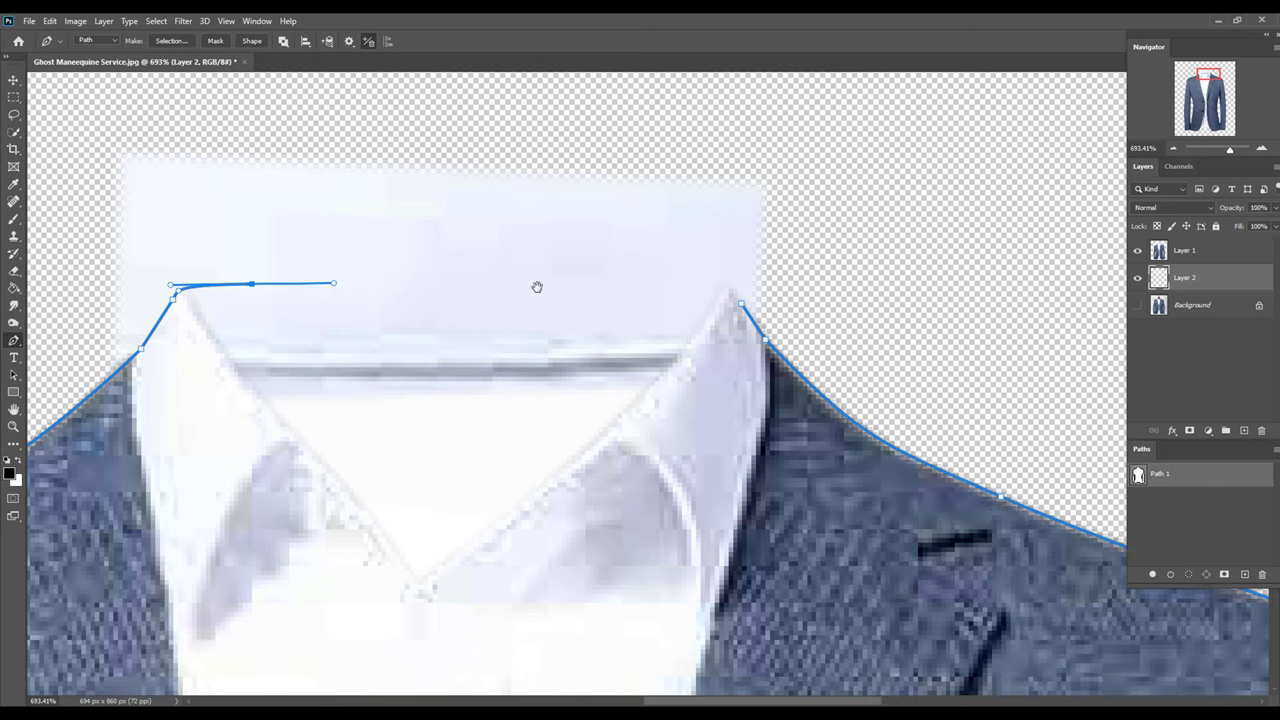
left_click_drag(697, 280, 732, 278)
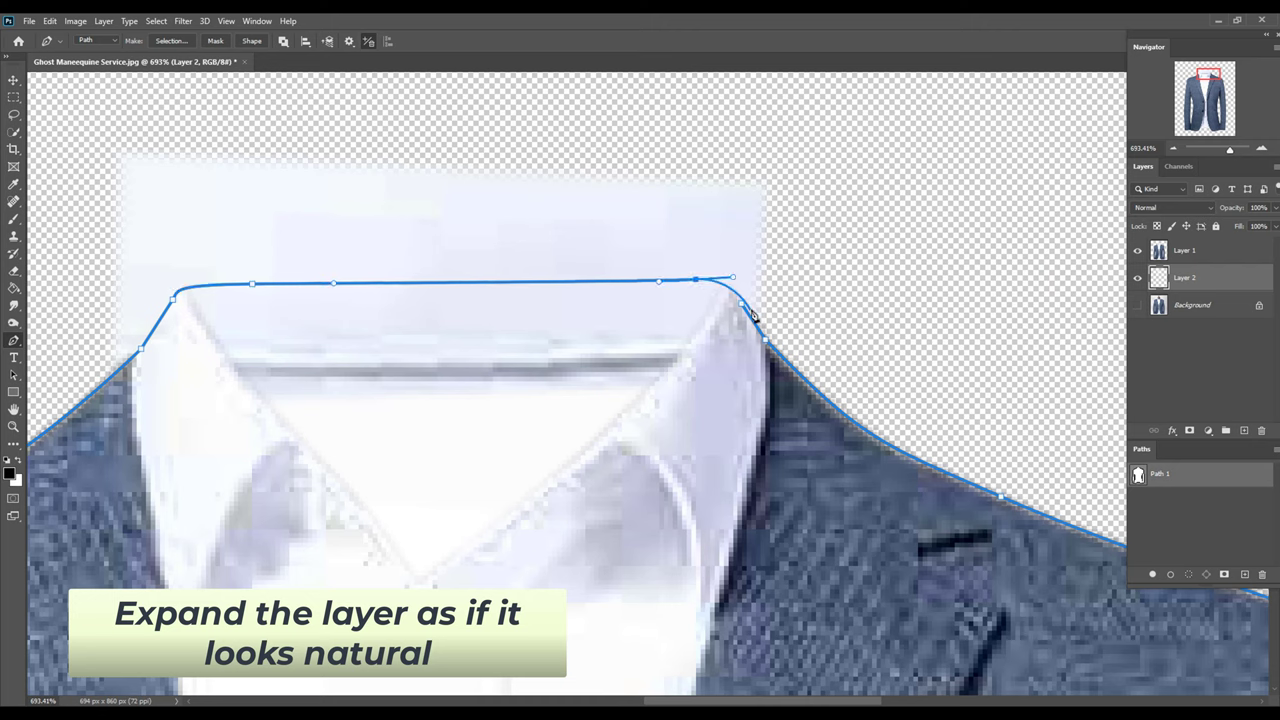
left_click(740, 303)
scroll(678, 335, "down", 5)
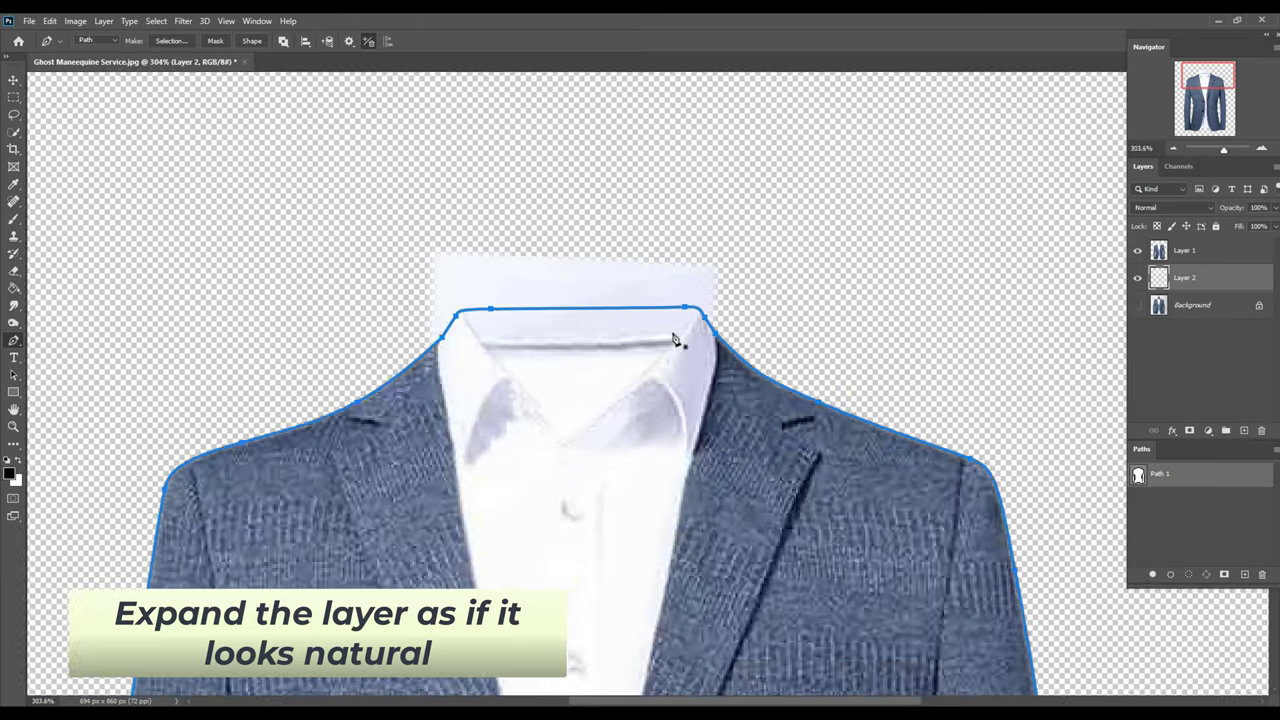
scroll(690, 380, "down", 3)
scroll(730, 467, "down", 2)
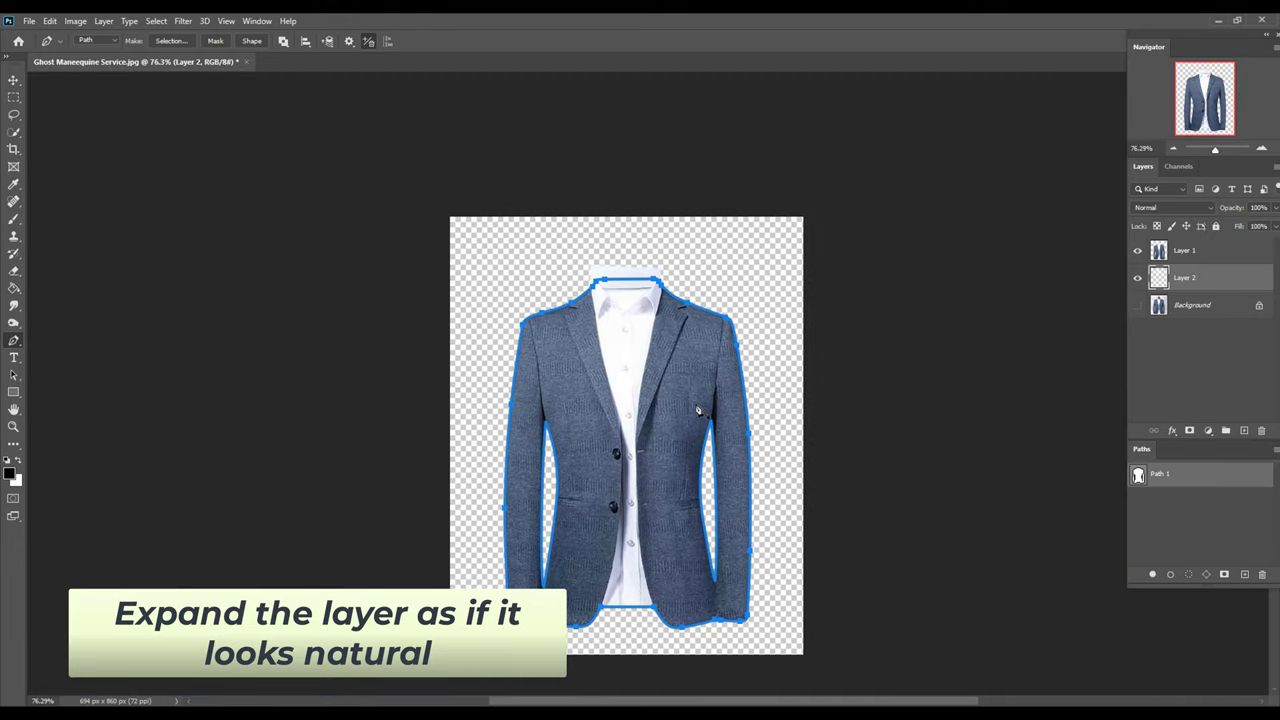
Step: Load Path 1 as a selection, then deselect it
left_click(1189, 576)
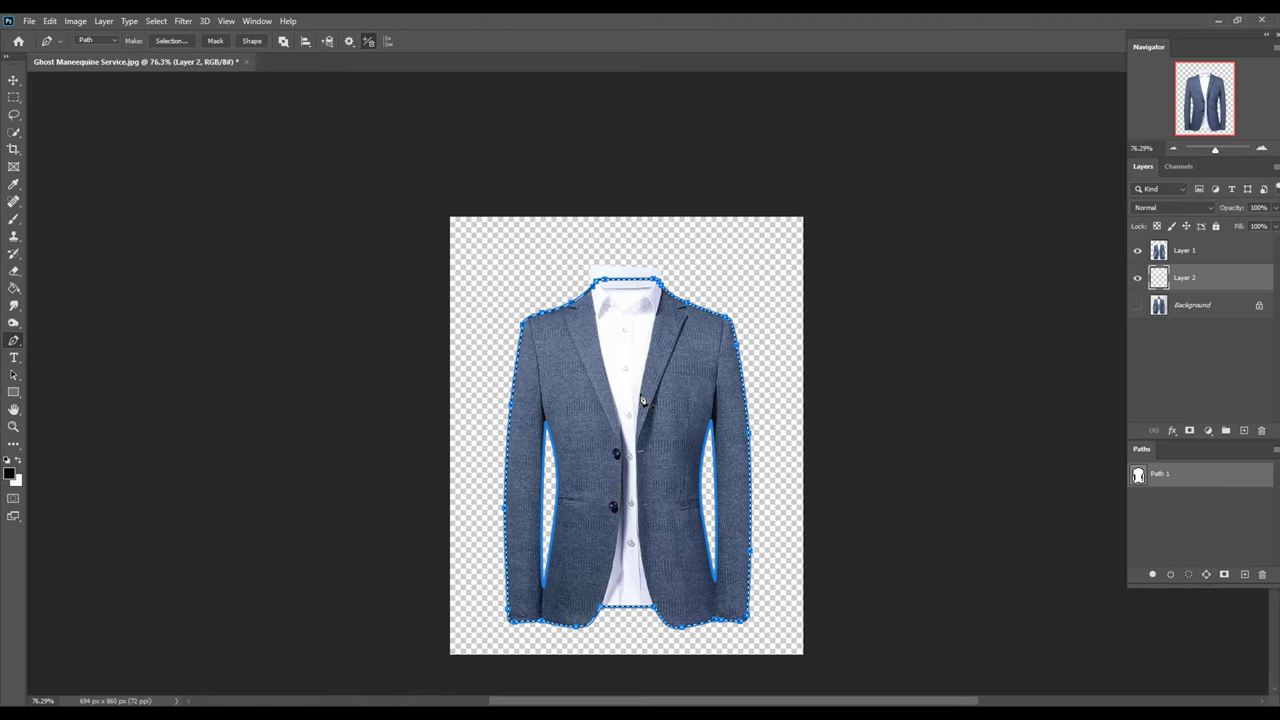
right_click(639, 385)
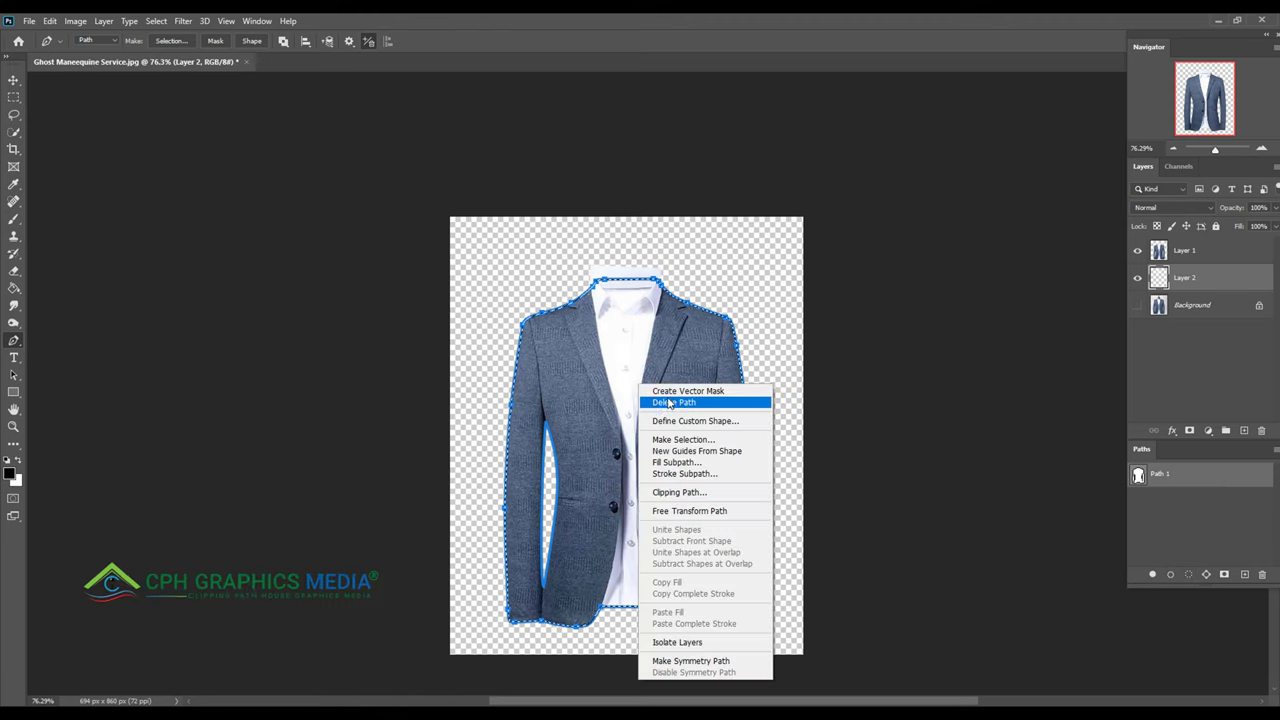
left_click(551, 421)
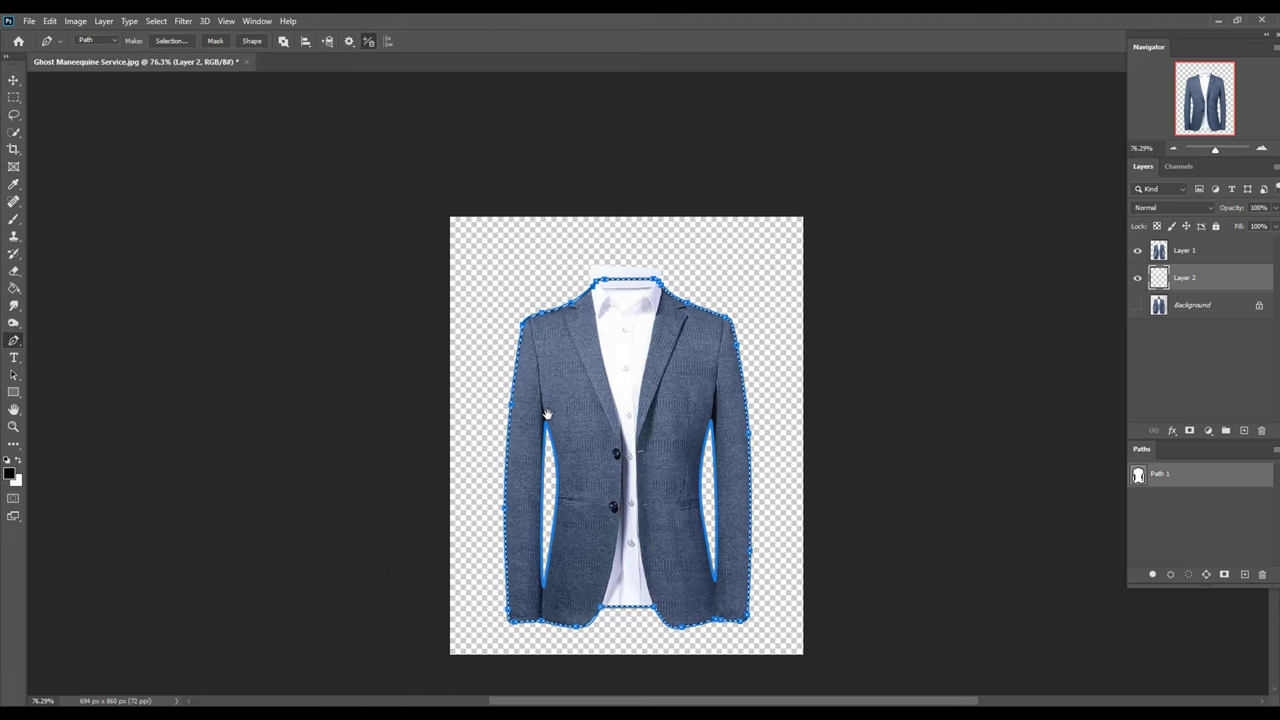
key("m")
right_click(601, 352)
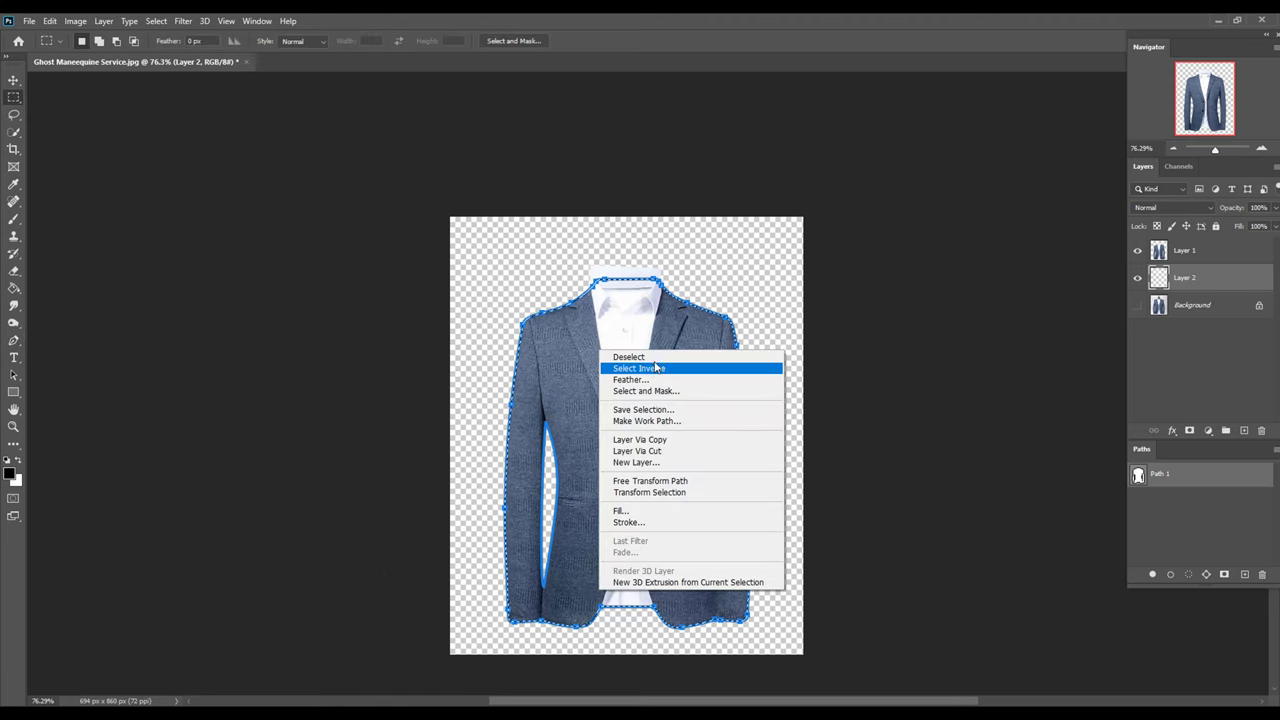
left_click(657, 358)
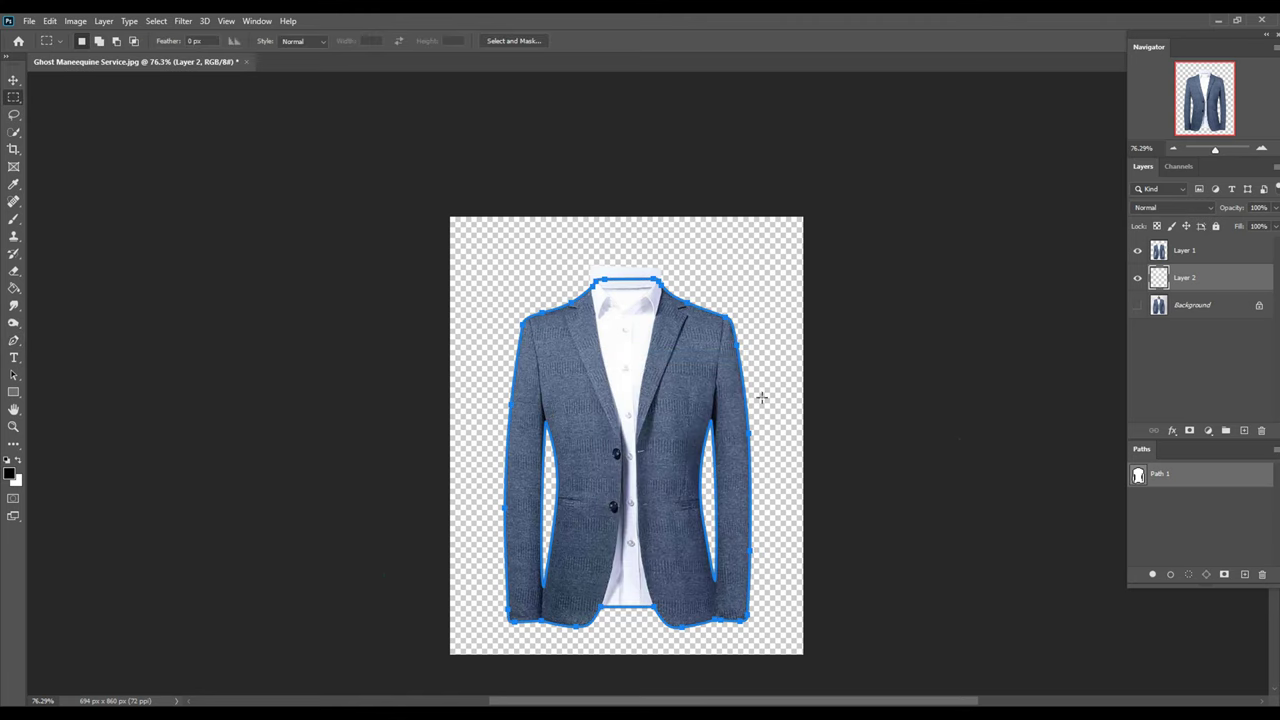
key("p")
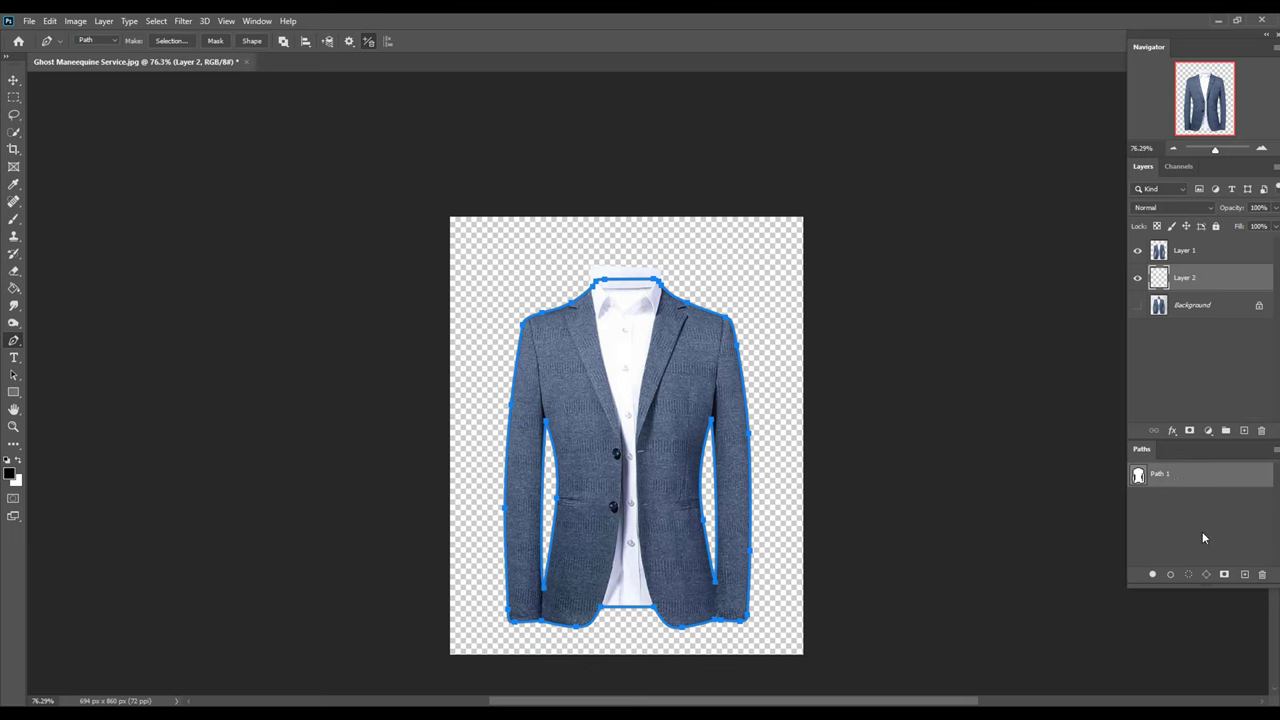
Step: Reload Path 1 as a selection, feather it 0.5 px, and invert it
left_click(1191, 578)
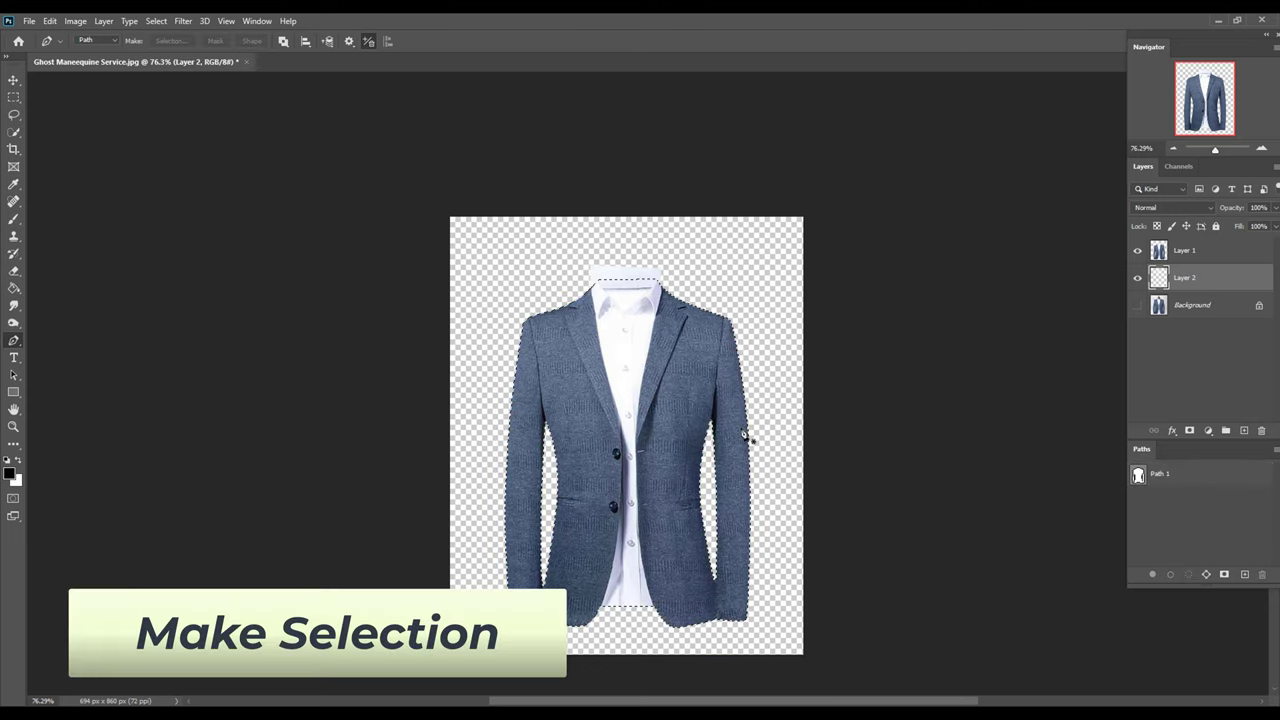
key("m")
right_click(675, 376)
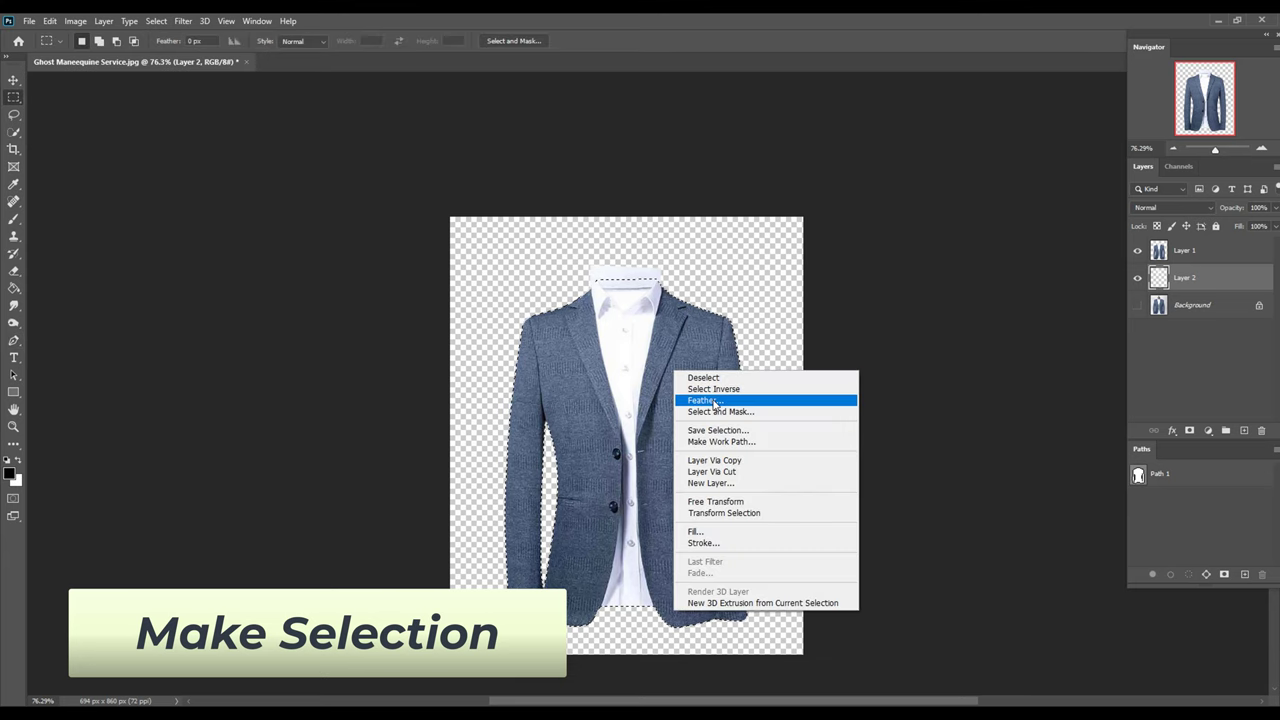
left_click(700, 400)
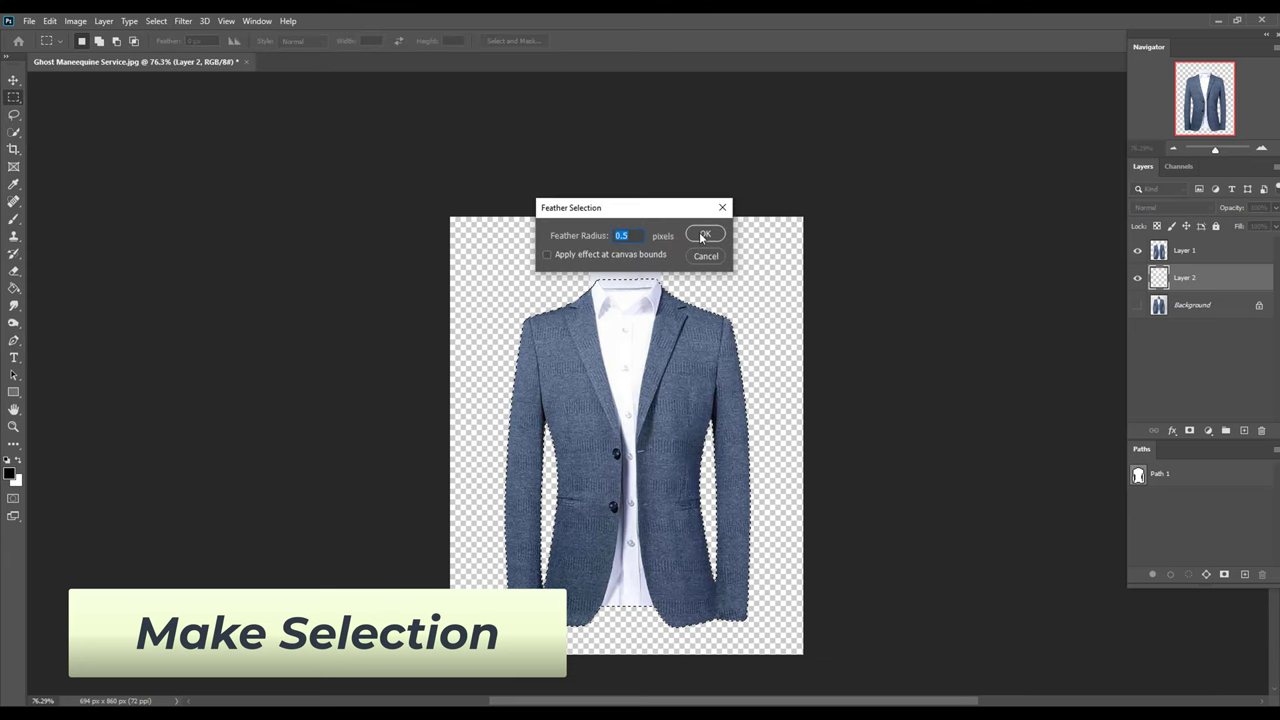
left_click(704, 236)
right_click(645, 312)
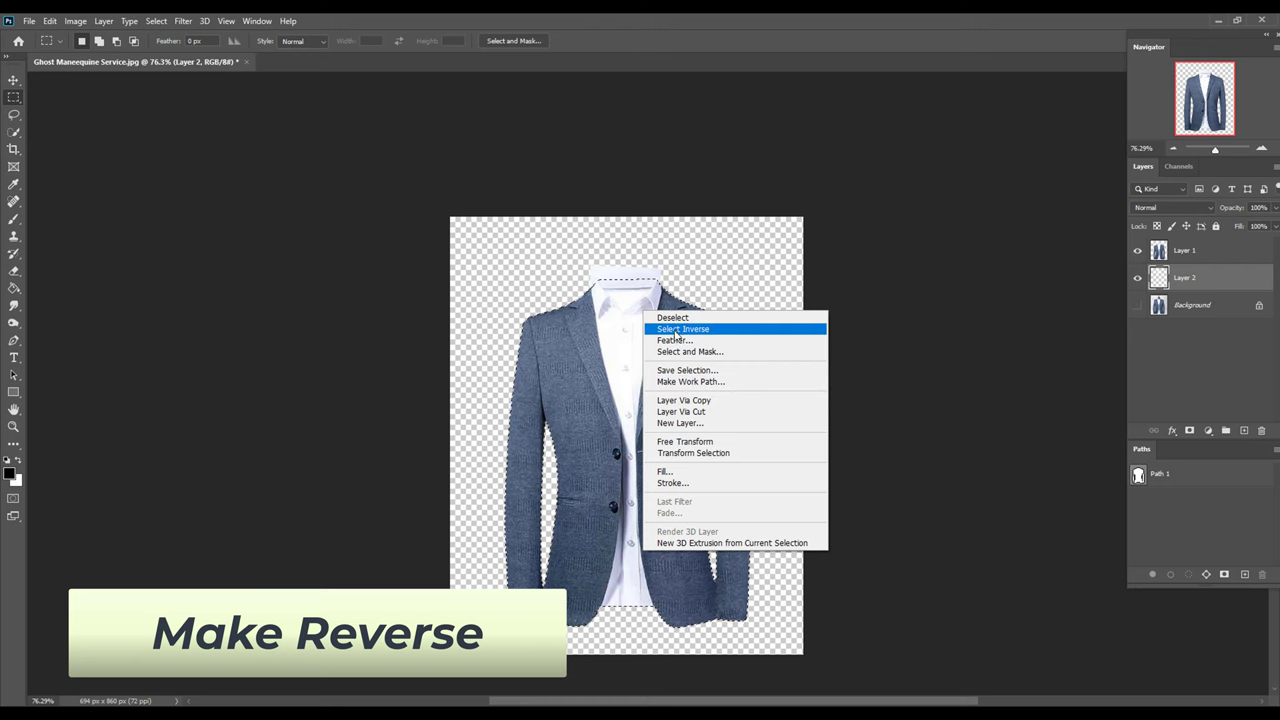
left_click(676, 330)
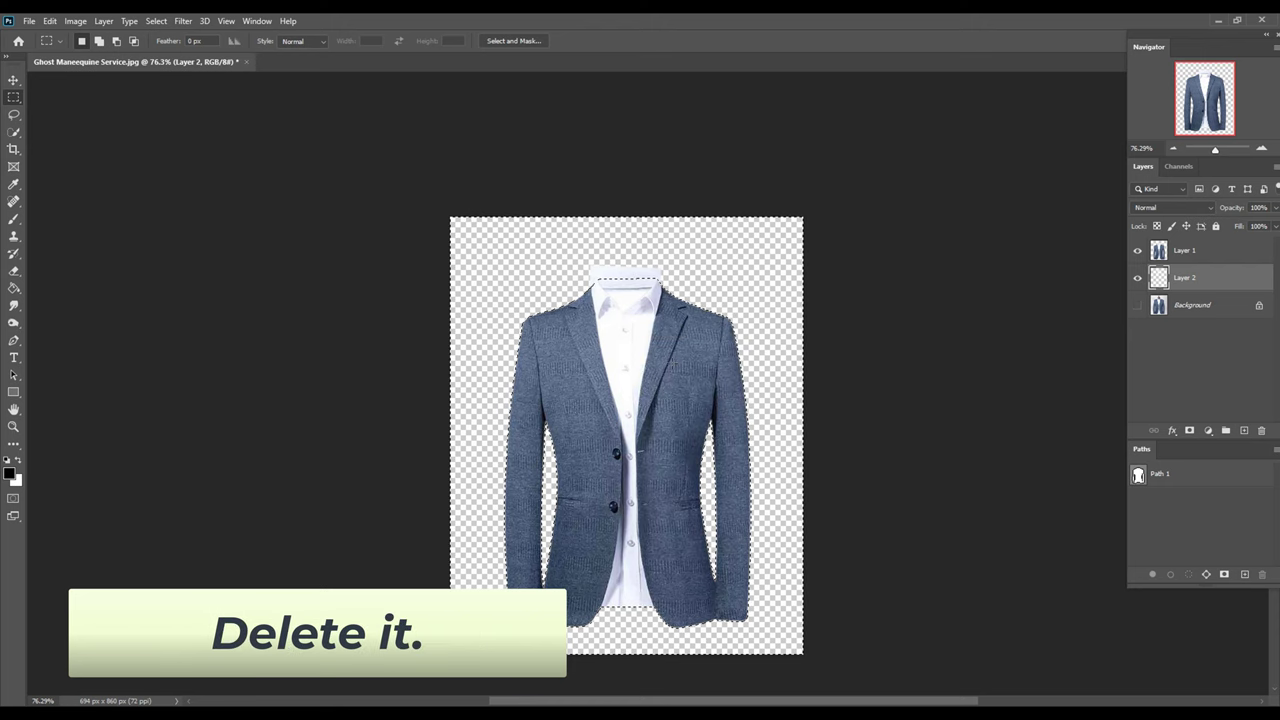
Step: Make Layer 2 active and deselect after trimming outside the jacket
left_click(1216, 249)
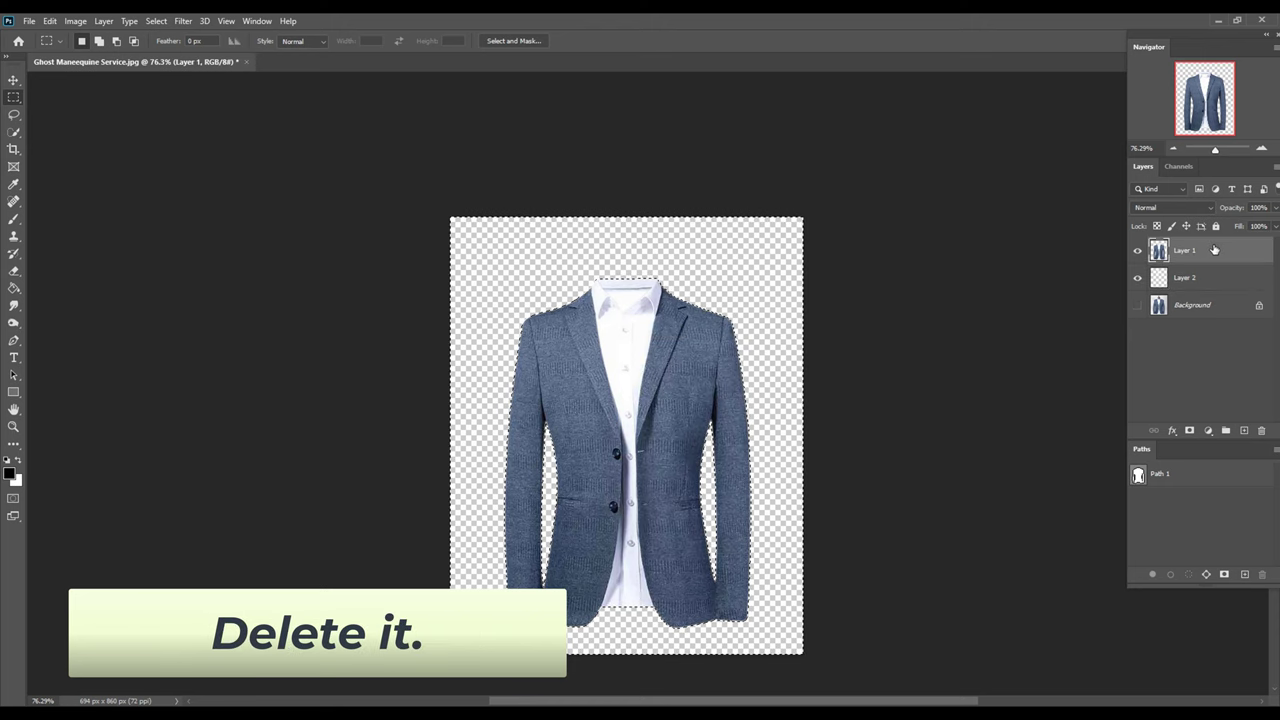
left_click(1190, 278)
right_click(610, 312)
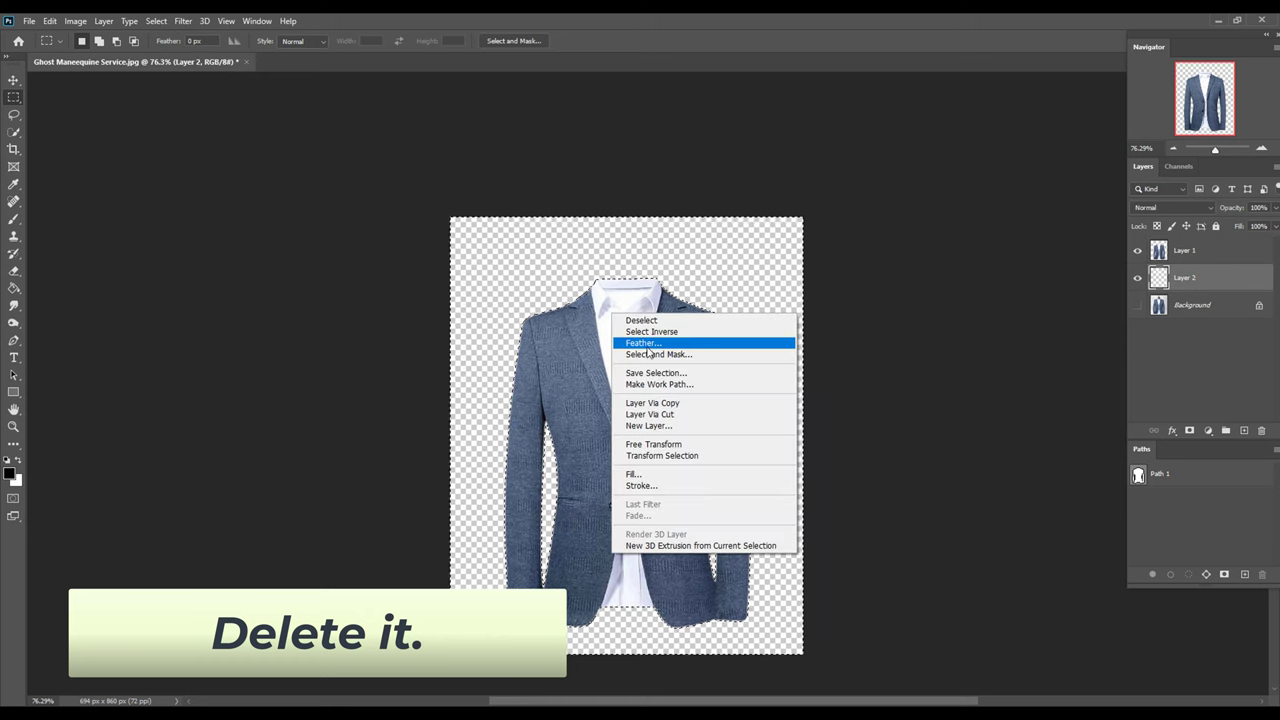
left_click(641, 320)
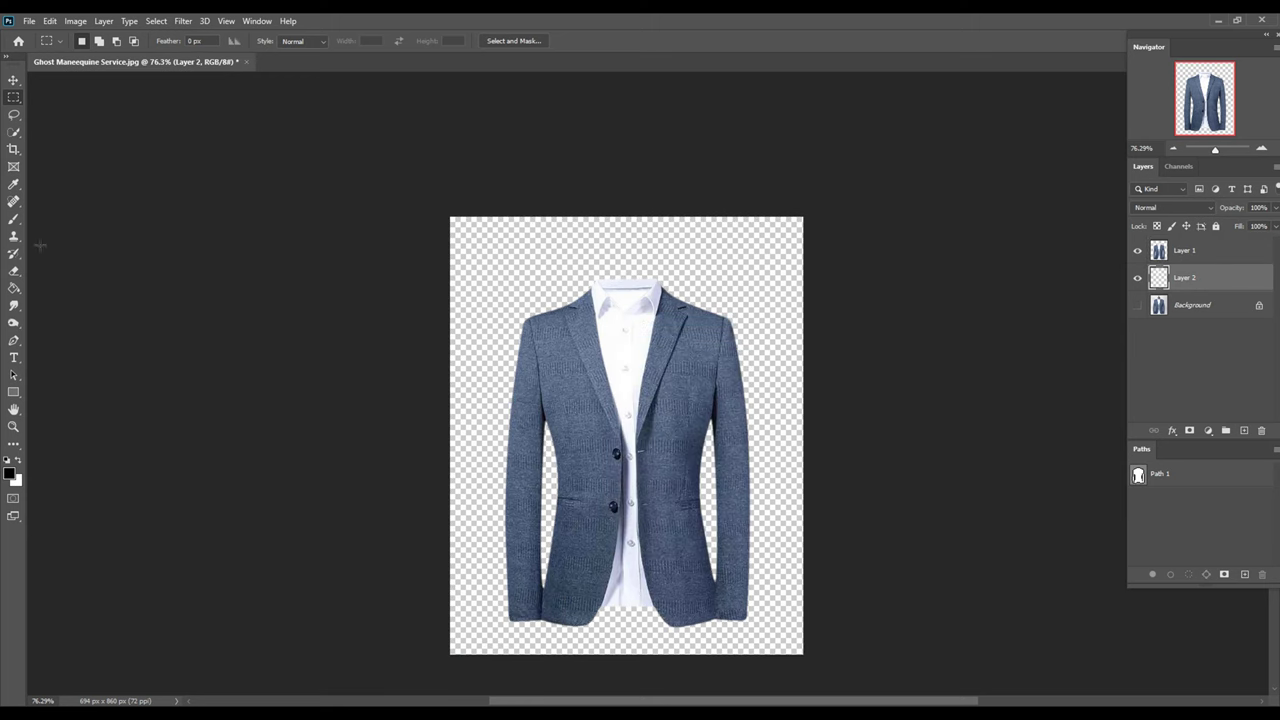
Step: Erase the rough collar and shoulder edges with a soft 20%-hardness, 80%-opacity eraser
right_click(13, 271)
left_click(75, 266)
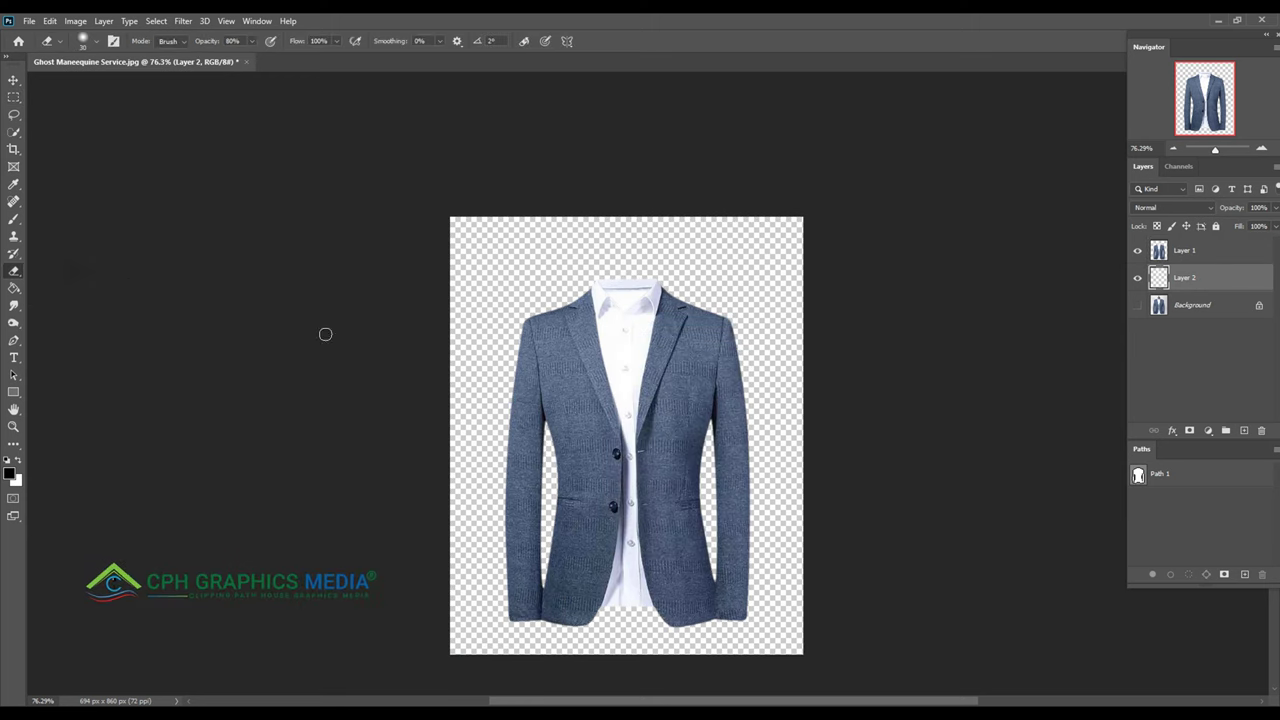
scroll(763, 372, "up", 3)
scroll(380, 209, "up", 3)
scroll(380, 209, "up", 2)
scroll(614, 314, "up", 2)
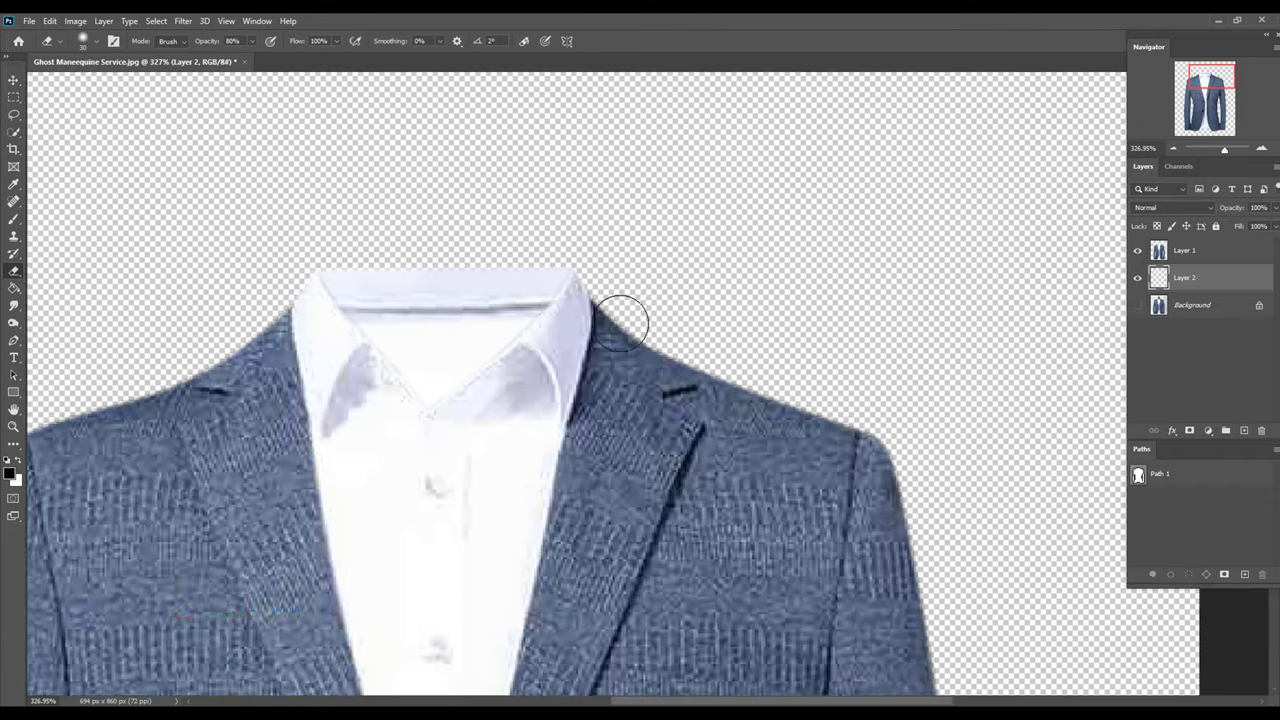
scroll(618, 305, "up", 1)
right_click(617, 240)
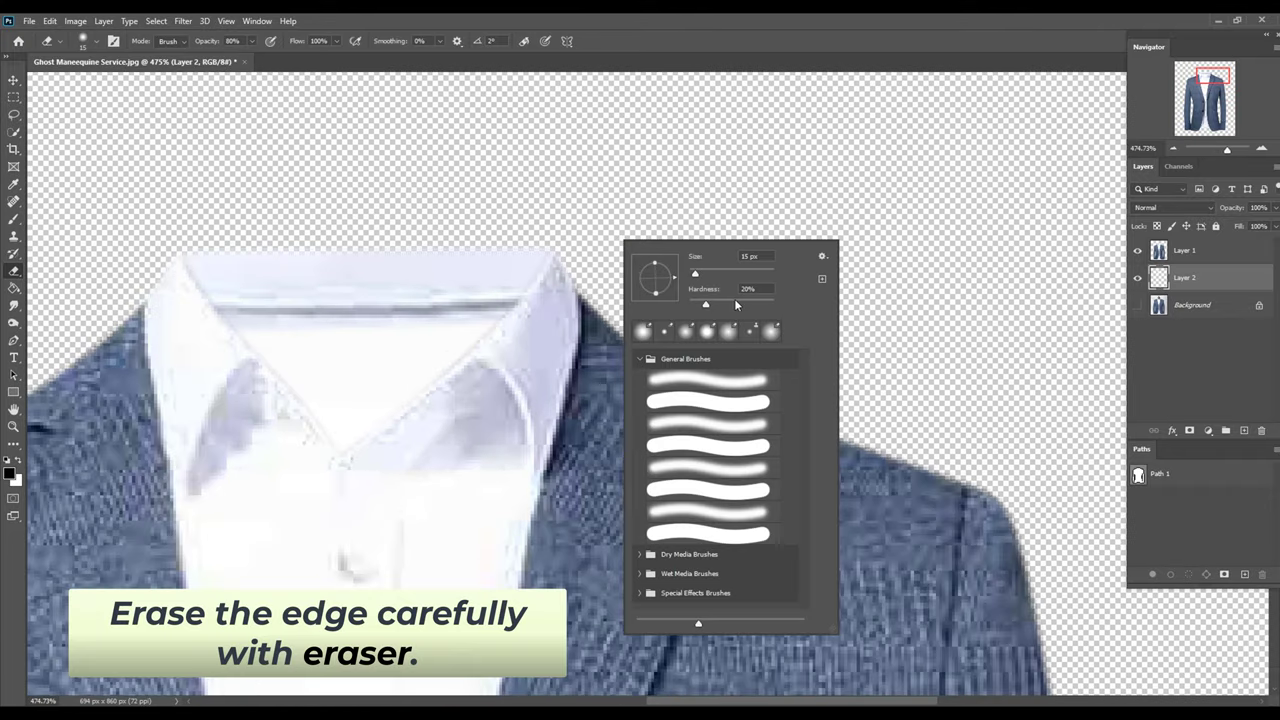
key("Return")
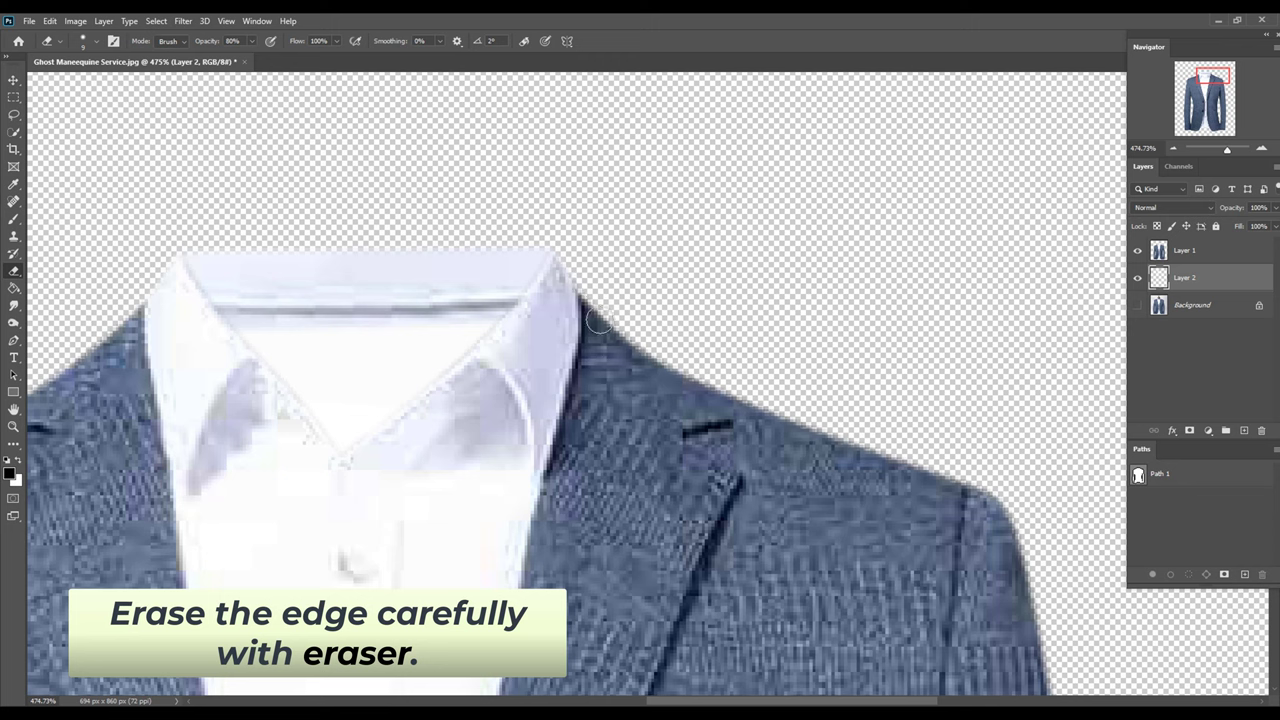
left_click_drag(286, 265, 578, 232)
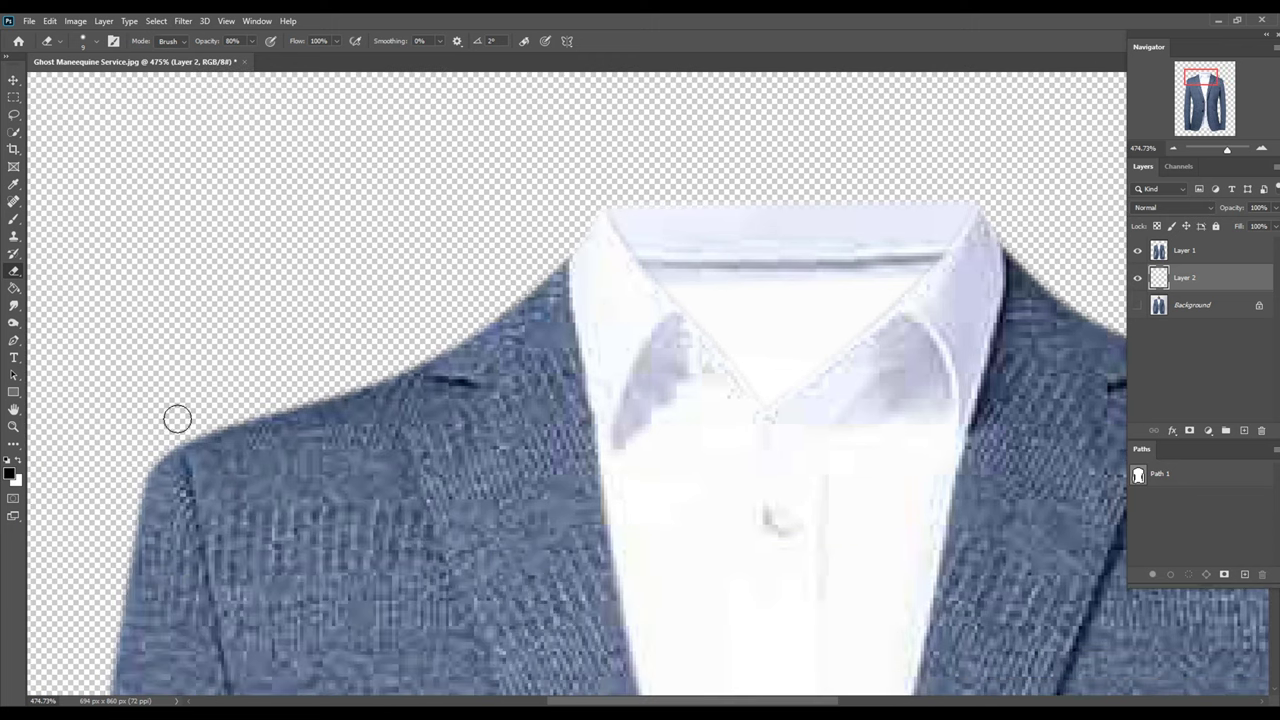
left_click_drag(1227, 149, 1215, 149)
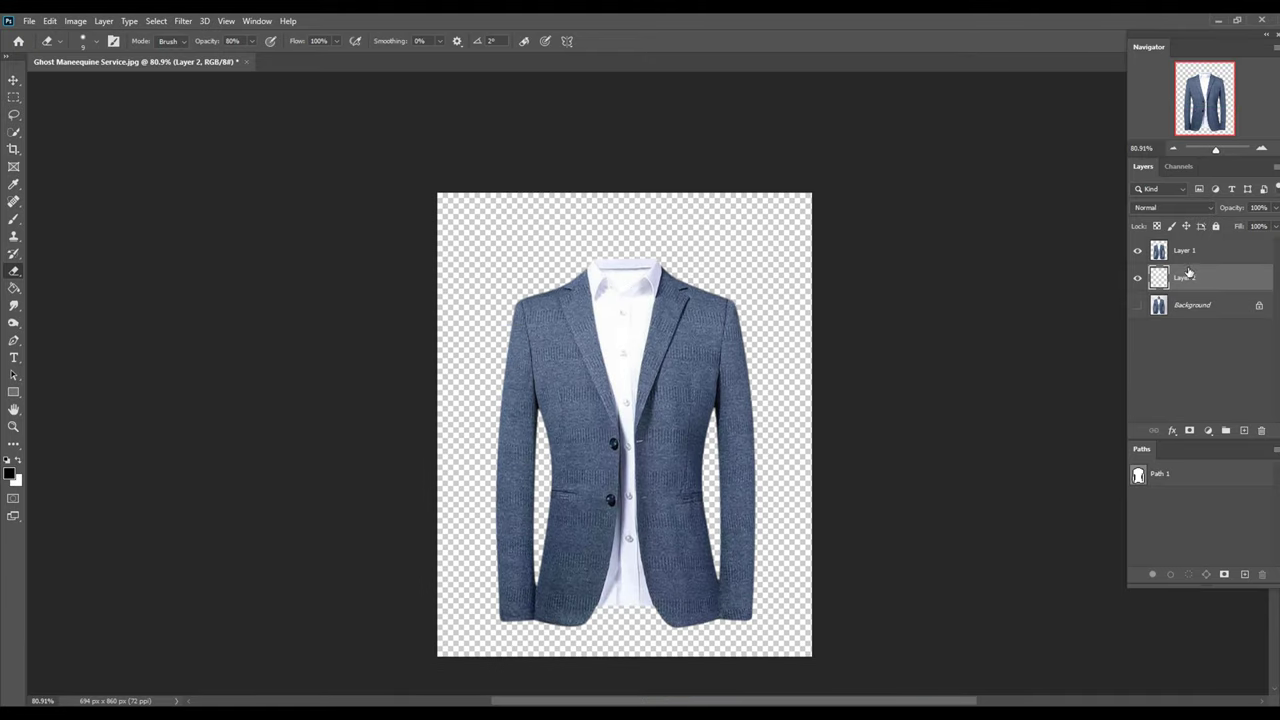
scroll(122, 93, "up", 2)
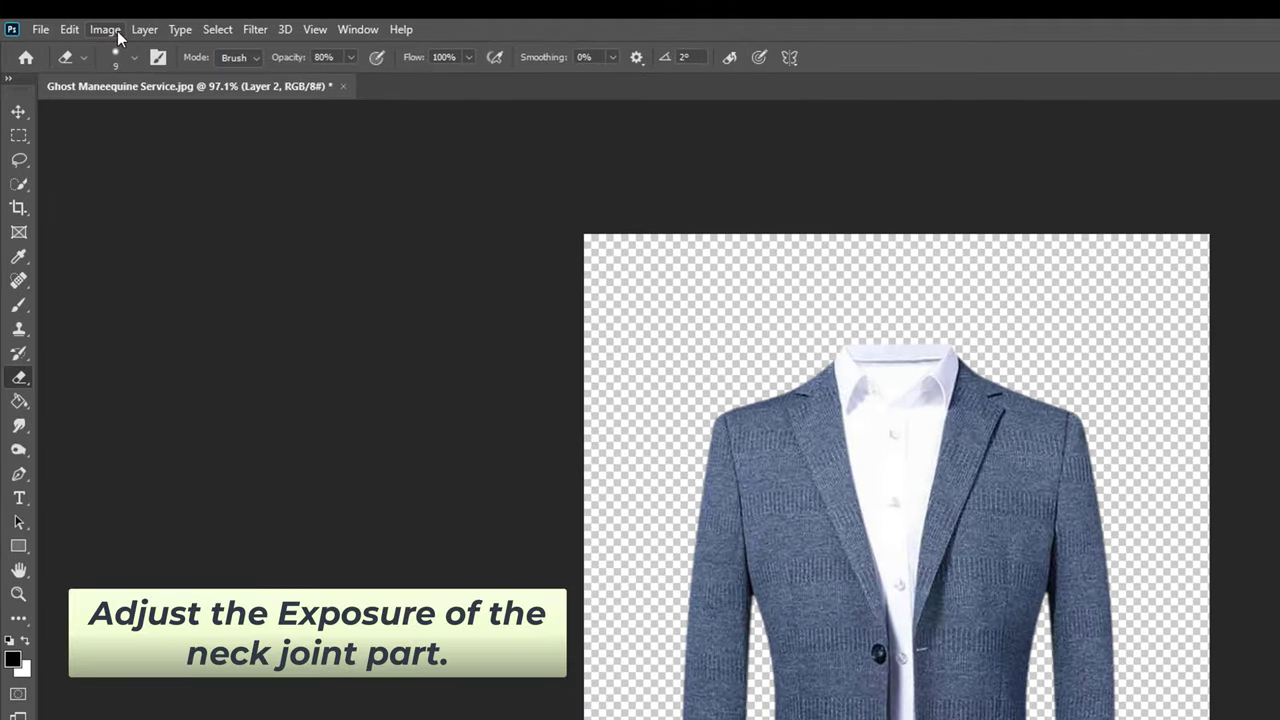
Step: Apply an Exposure adjustment of -0.4 to Layer 2's grey inner neck patch
left_click(80, 21)
mouse_move(134, 77)
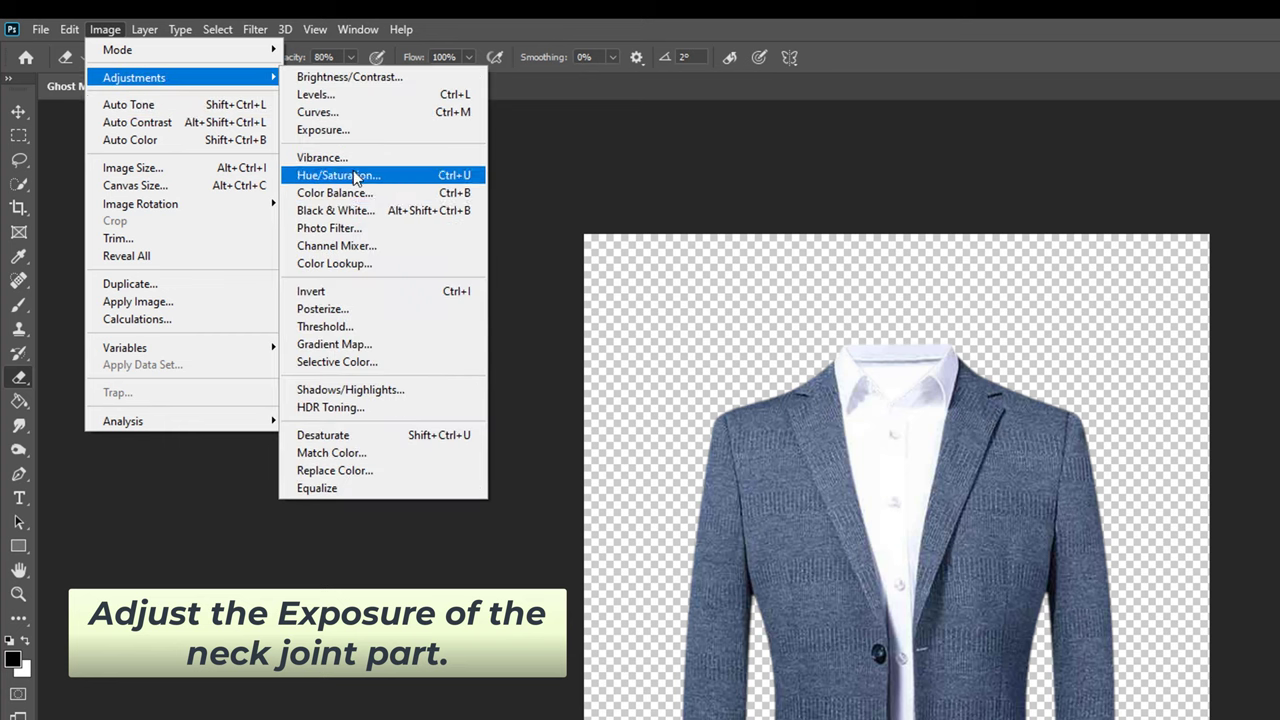
left_click(320, 130)
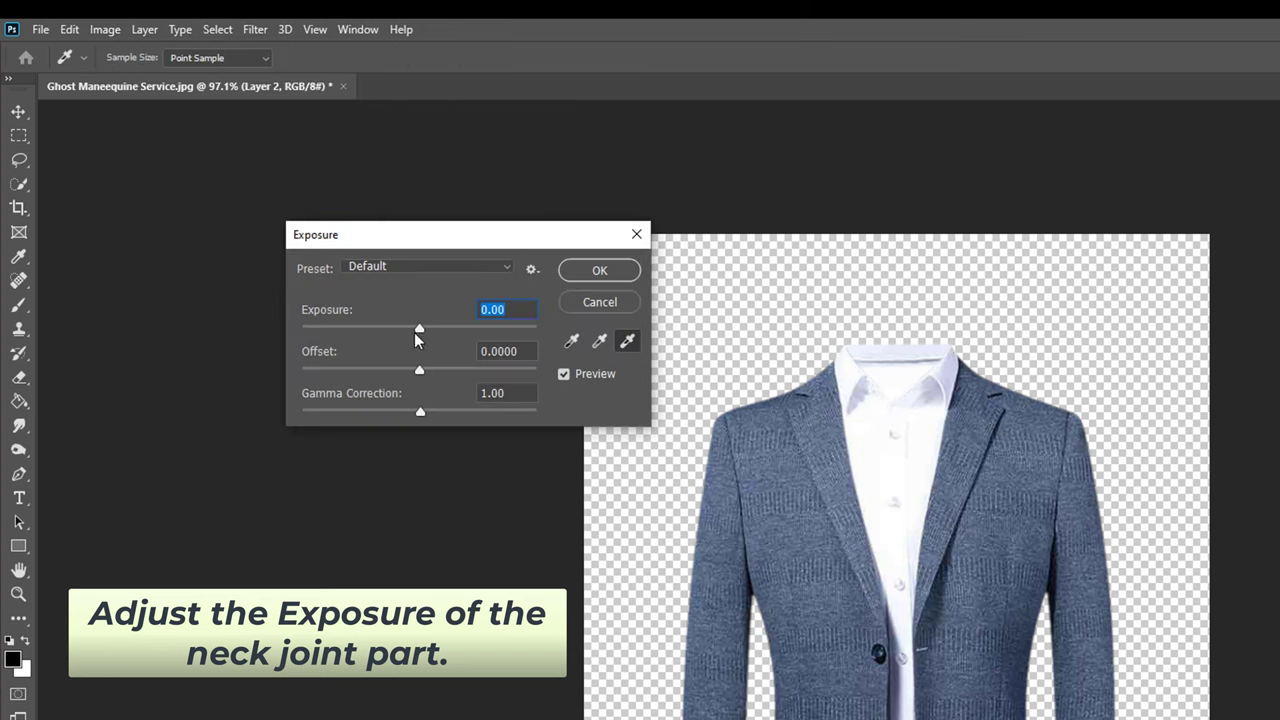
left_click_drag(419, 329, 404, 327)
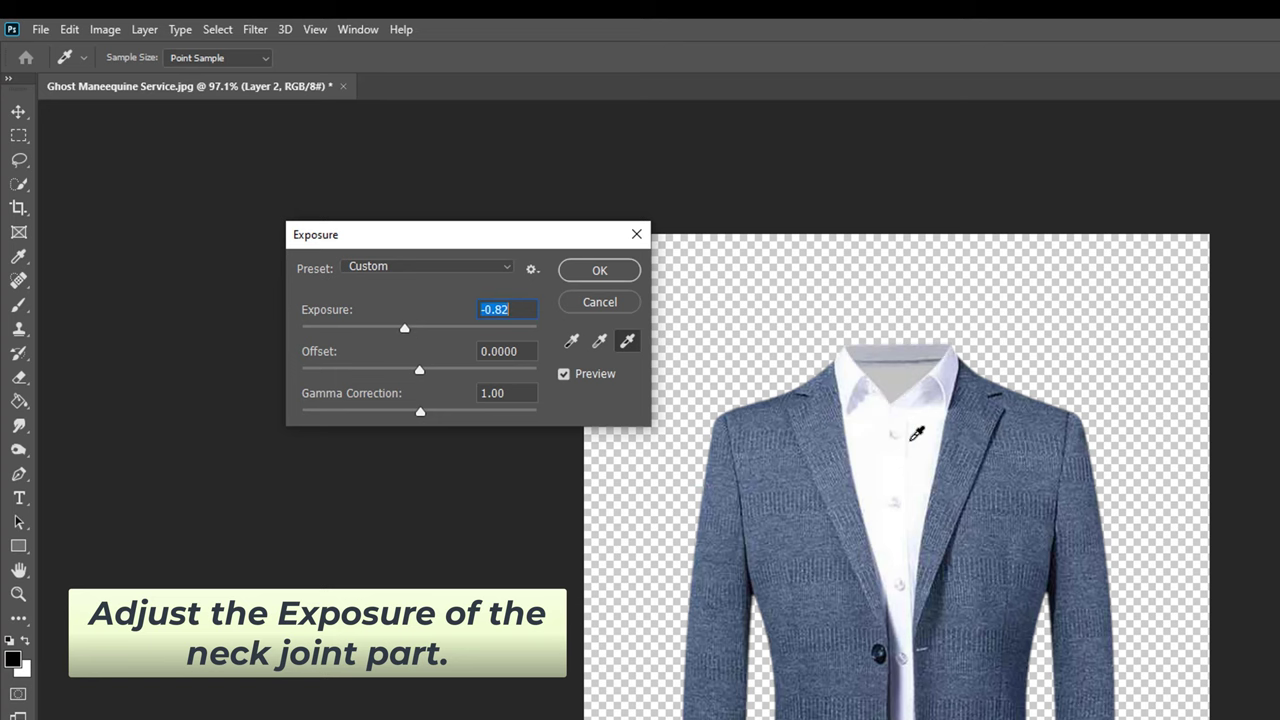
scroll(917, 432, "up", 1)
scroll(908, 437, "up", 1)
scroll(906, 434, "up", 1)
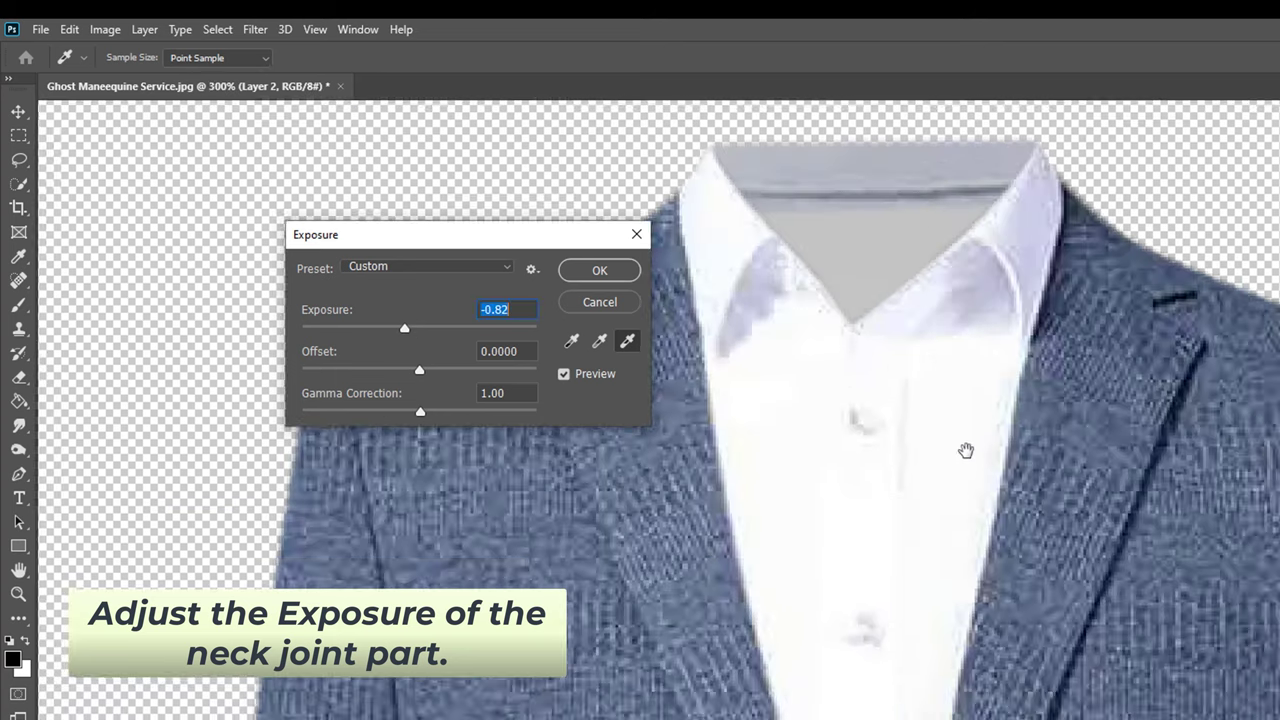
scroll(966, 449, "up", 1)
left_click_drag(406, 328, 412, 329)
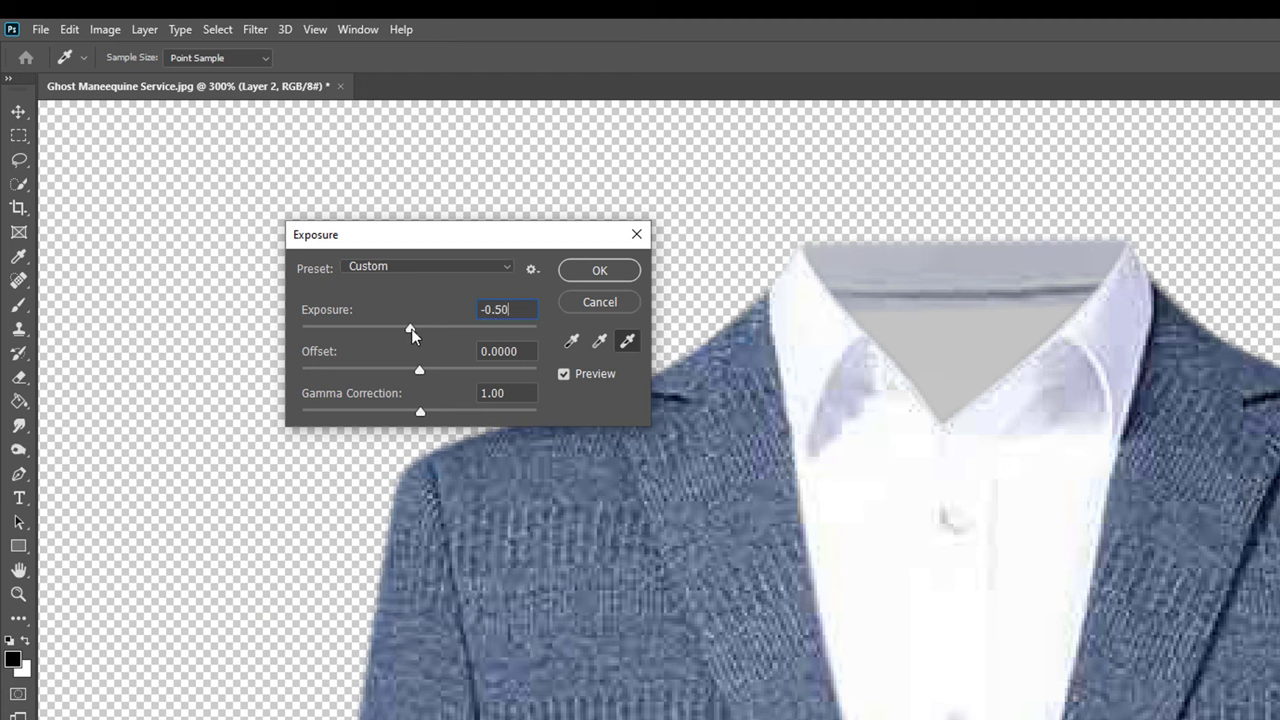
left_click(412, 329)
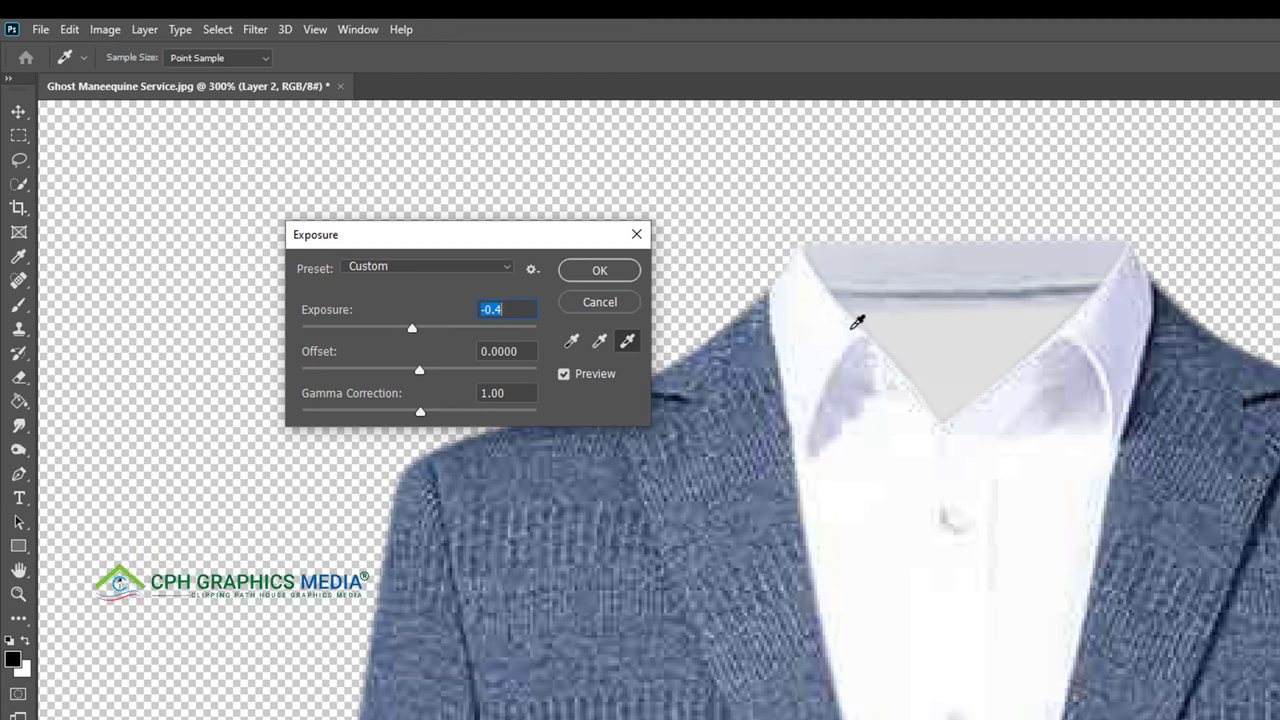
type("-0.55")
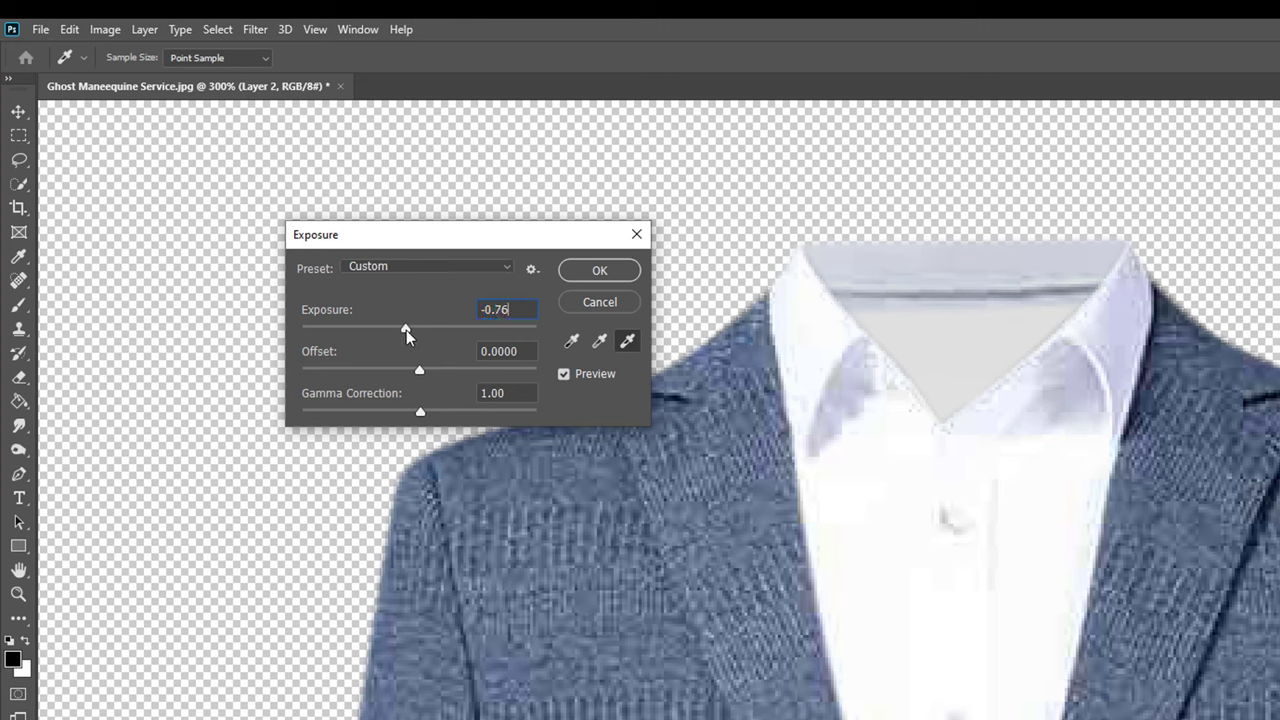
left_click_drag(409, 330, 412, 328)
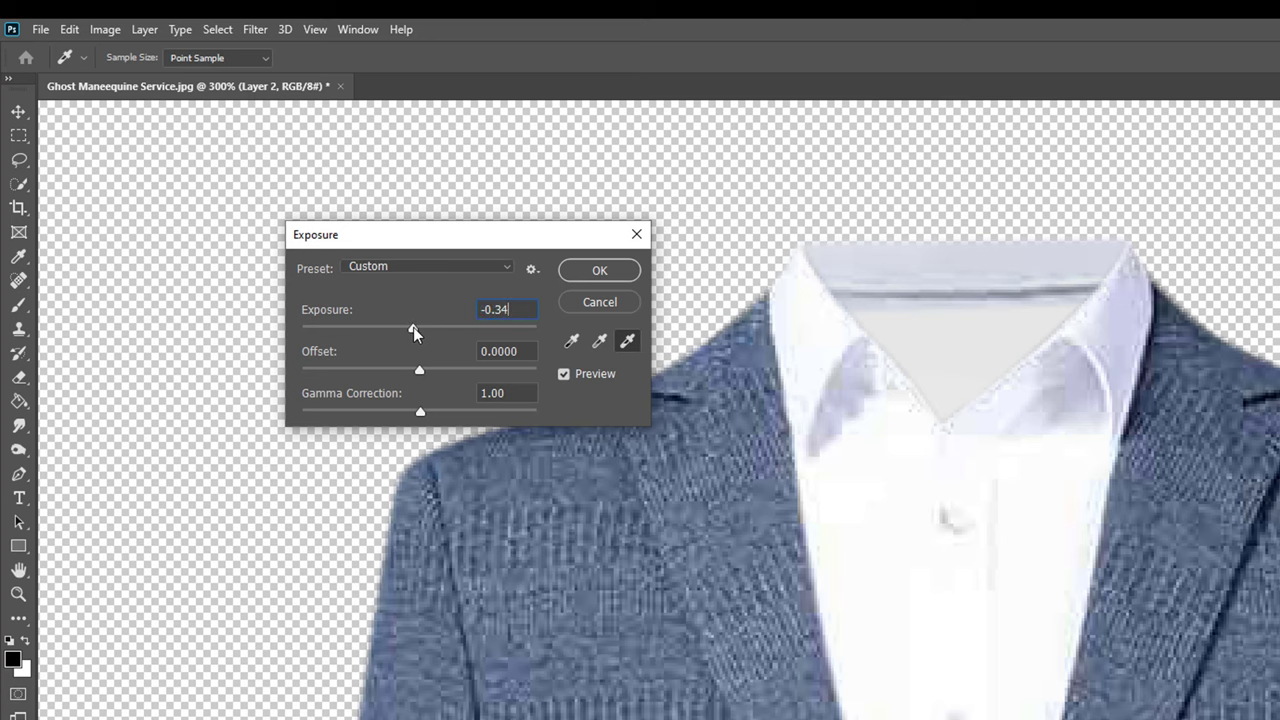
scroll(1044, 420, "down", 2)
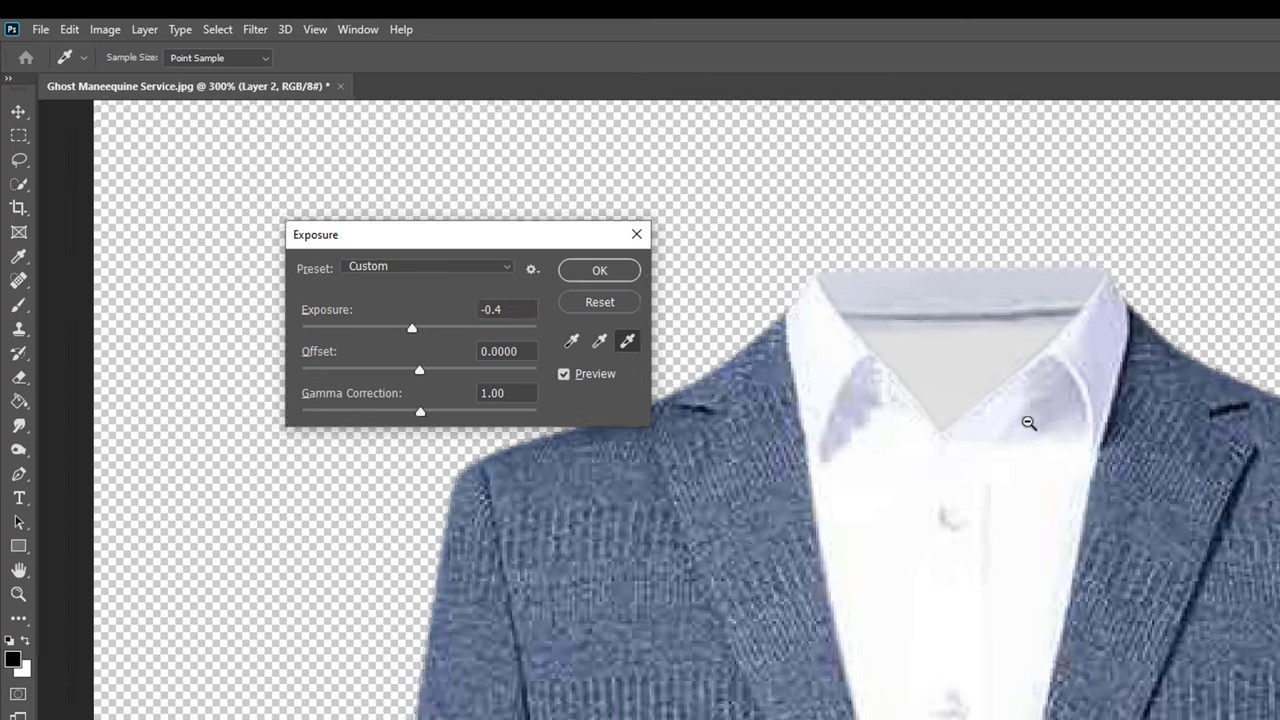
scroll(1030, 423, "down", 3)
scroll(1000, 440, "down", 3)
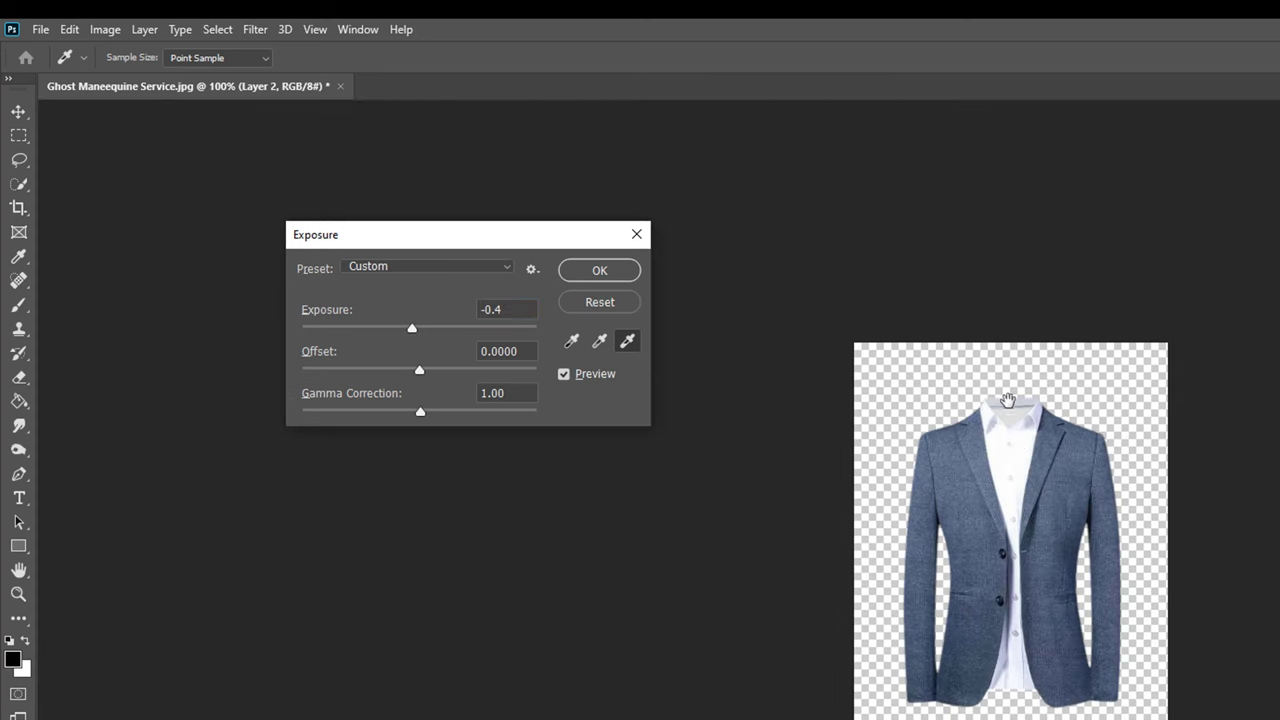
Step: Commit the -0.4 exposure adjustment to the neck patch
left_click(597, 273)
key("e")
scroll(1000, 400, "up", 1)
scroll(1000, 400, "up", 2)
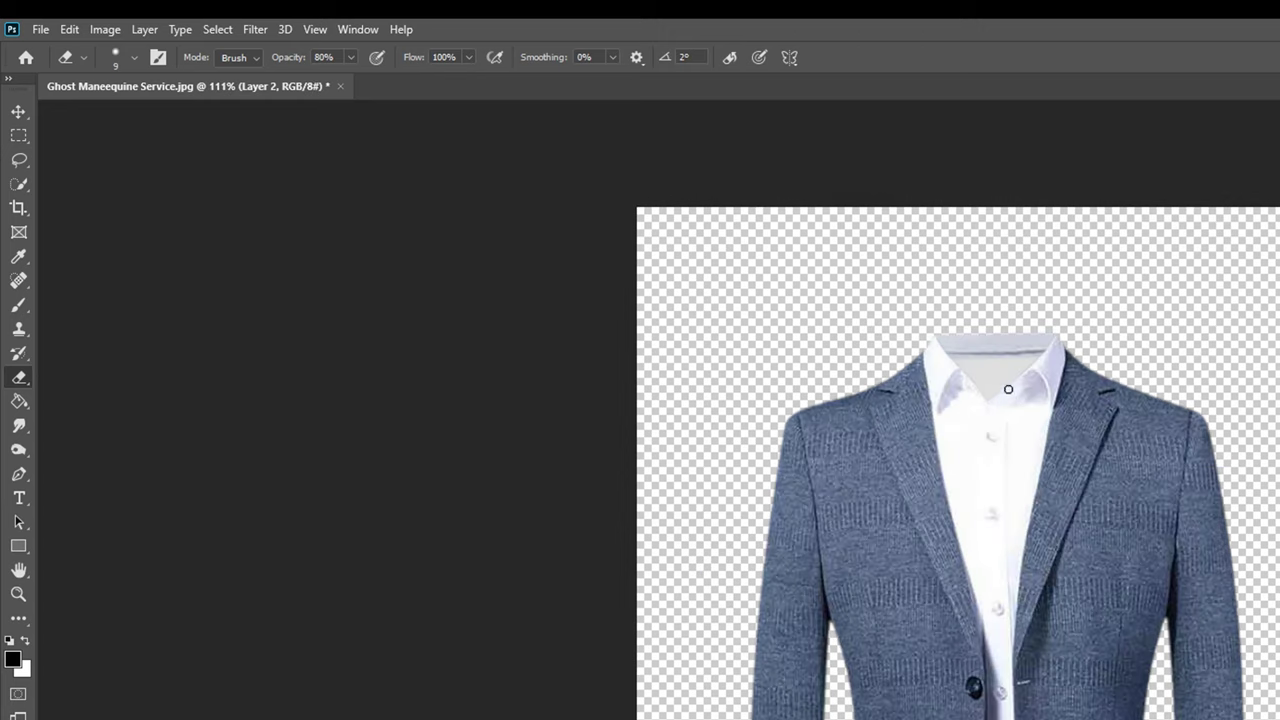
scroll(996, 393, "up", 2)
scroll(996, 393, "up", 1)
scroll(991, 400, "up", 1)
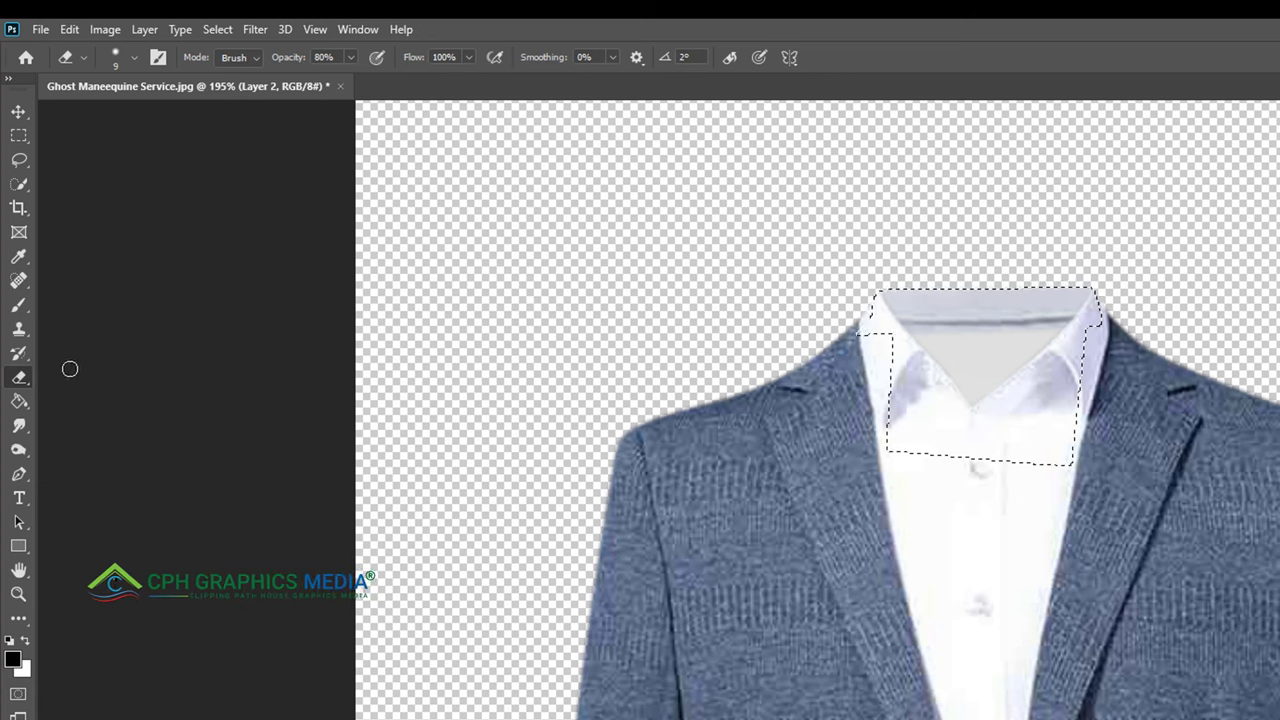
Step: Set up a soft Brush at 60 px, 0% hardness and 5% opacity
left_click(18, 305)
left_click(105, 306)
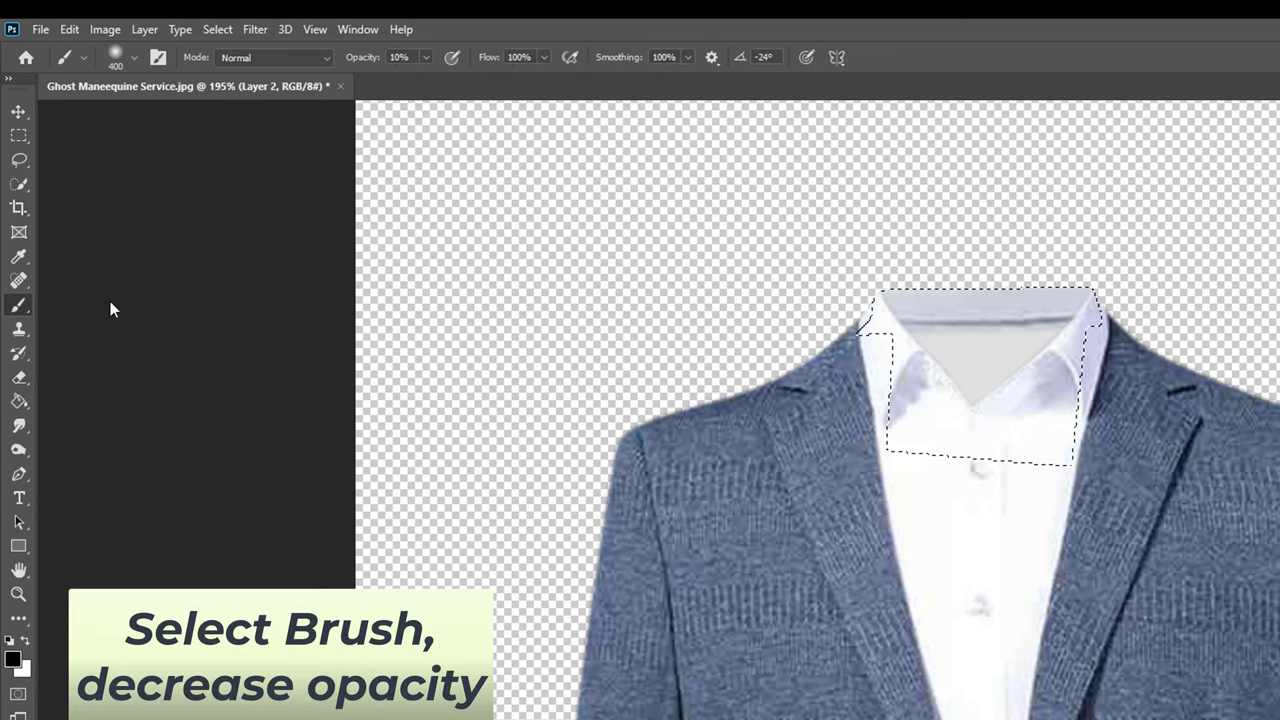
key("bracketleft")
key("bracketleft")
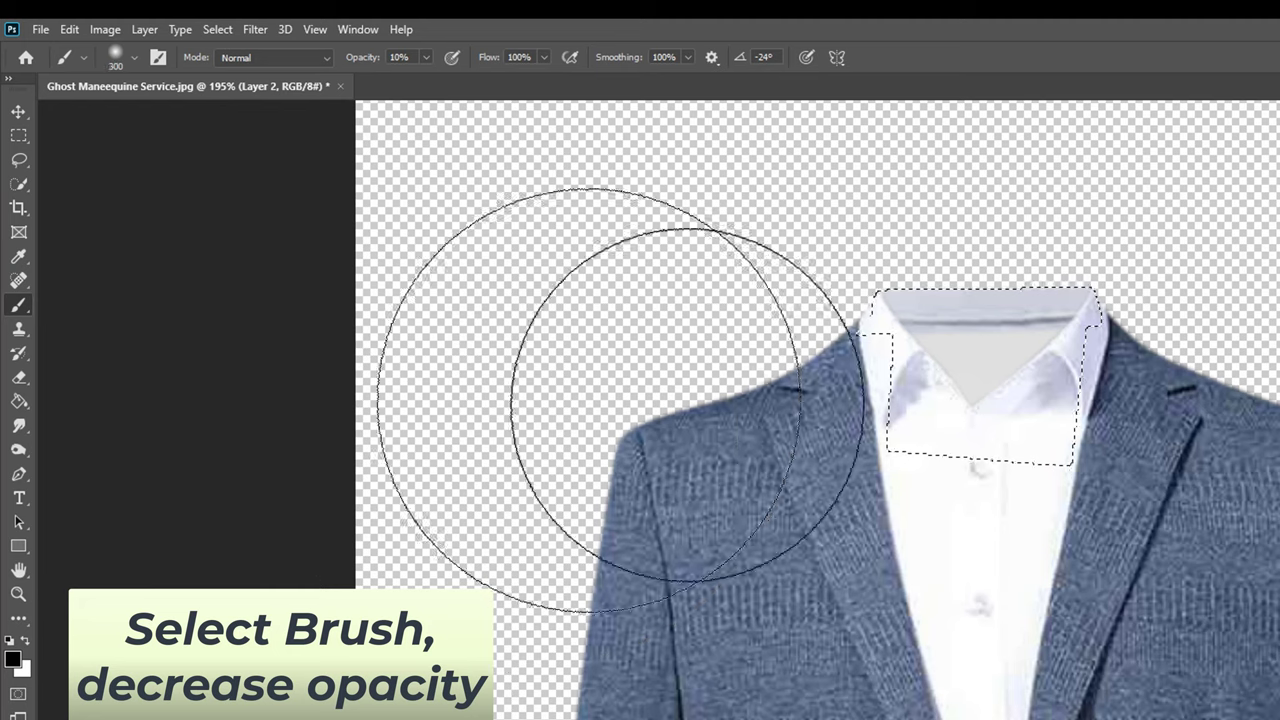
key("bracketleft")
key("bracketleft")
key("bracketleft")
key("bracketleft")
key("0")
key("5")
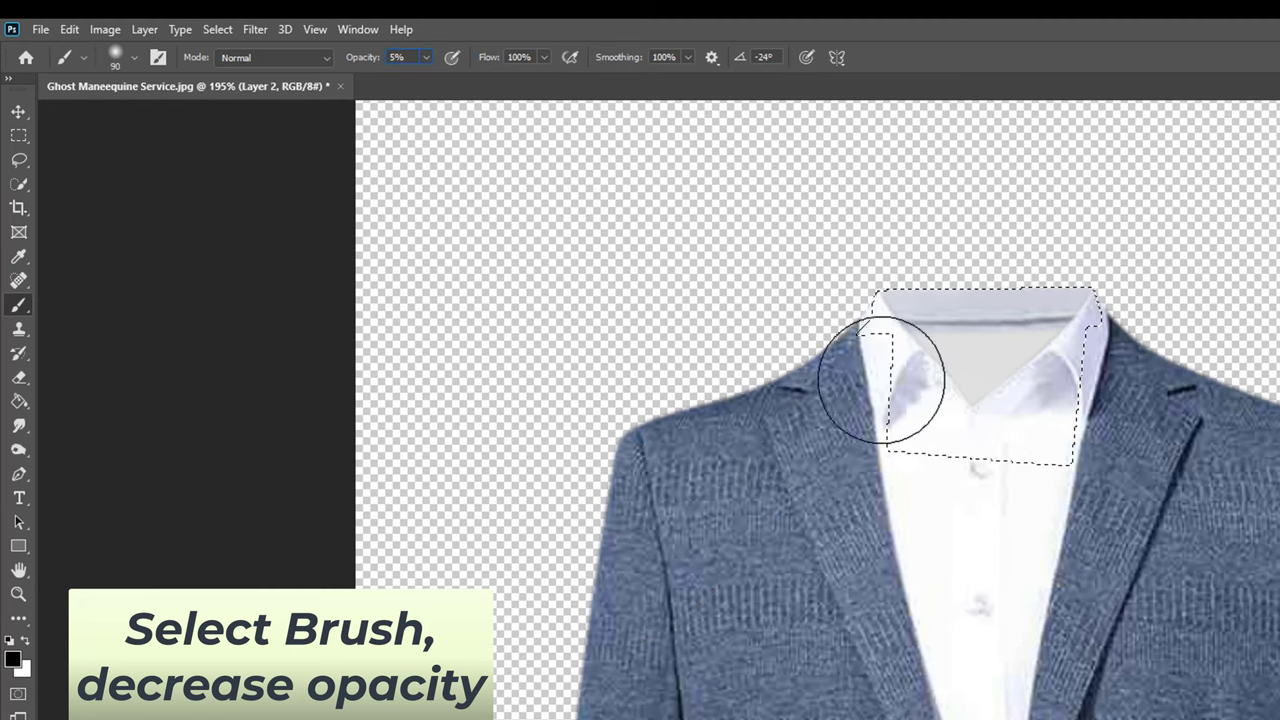
left_click_drag(905, 410, 845, 382)
right_click(885, 372)
key("Escape")
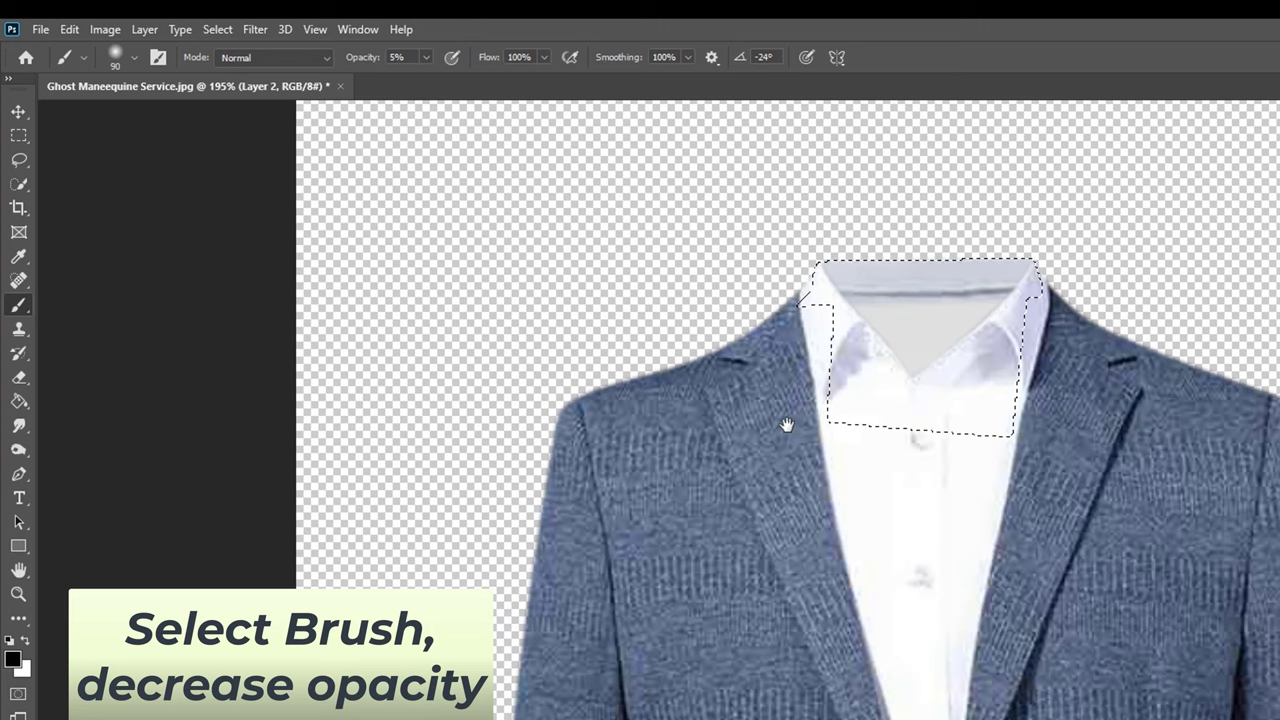
key("bracketleft")
key("bracketleft")
key("bracketleft")
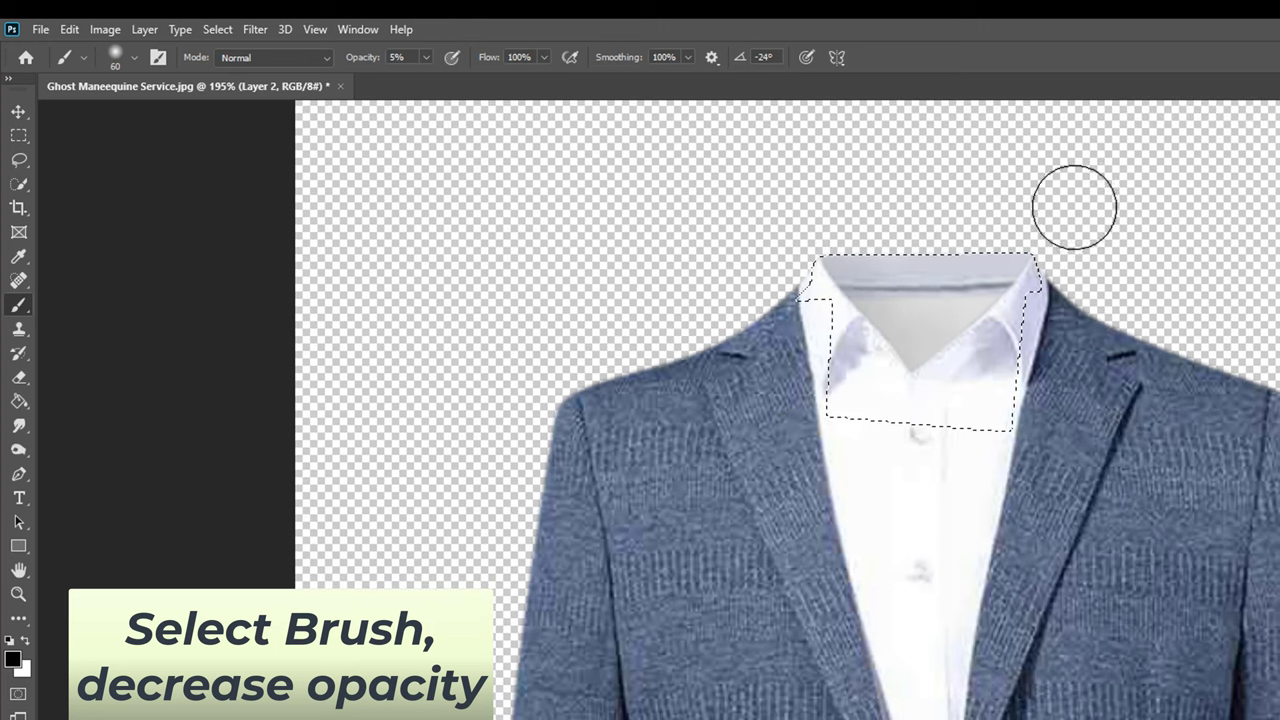
Step: Paint faint grey shading over the left collar inside the neck selection
mouse_move(809, 466)
left_mouse_down()
mouse_move(954, 383)
mouse_move(700, 343)
left_mouse_up()
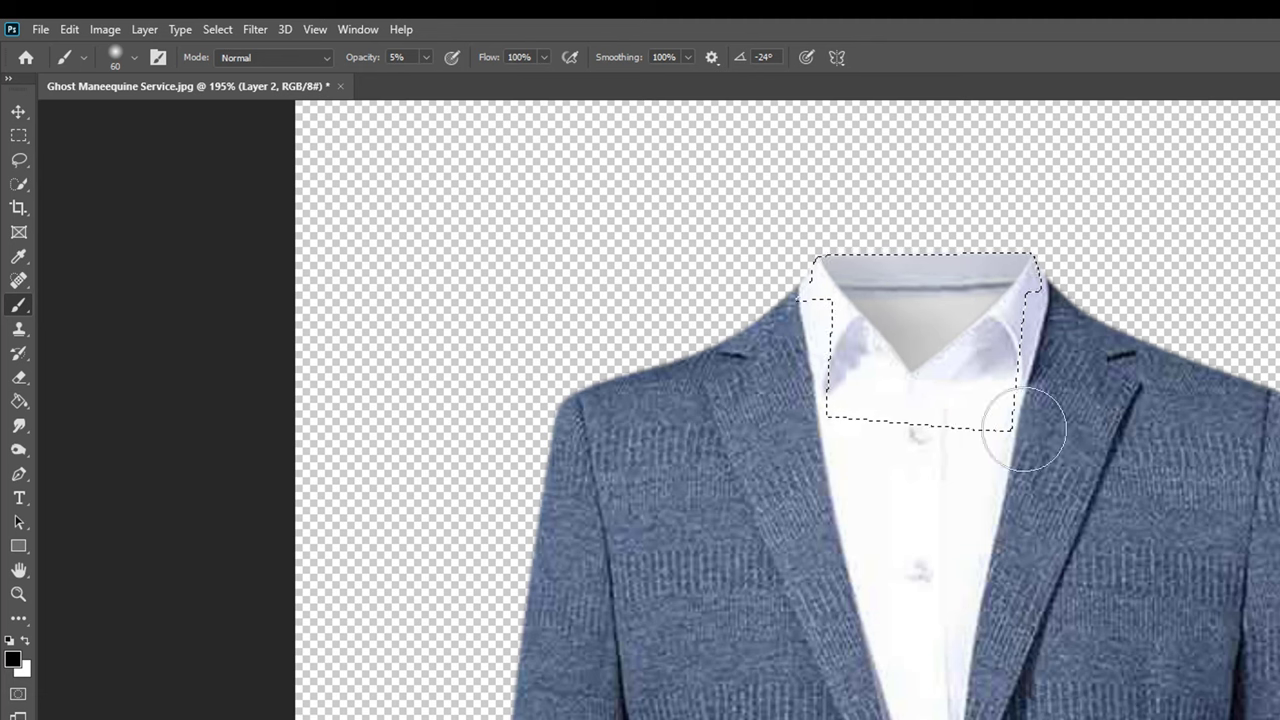
scroll(1020, 423, "down", 3)
scroll(1008, 400, "down", 2)
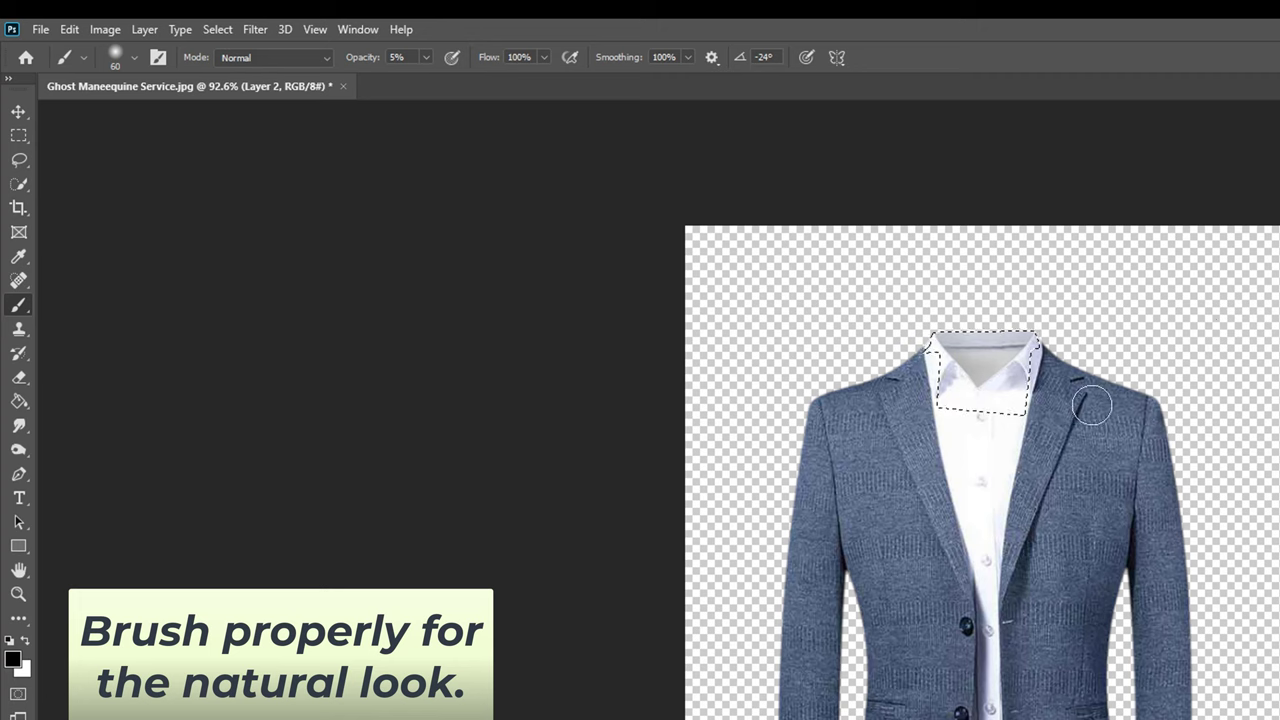
right_click(1020, 390)
key("Escape")
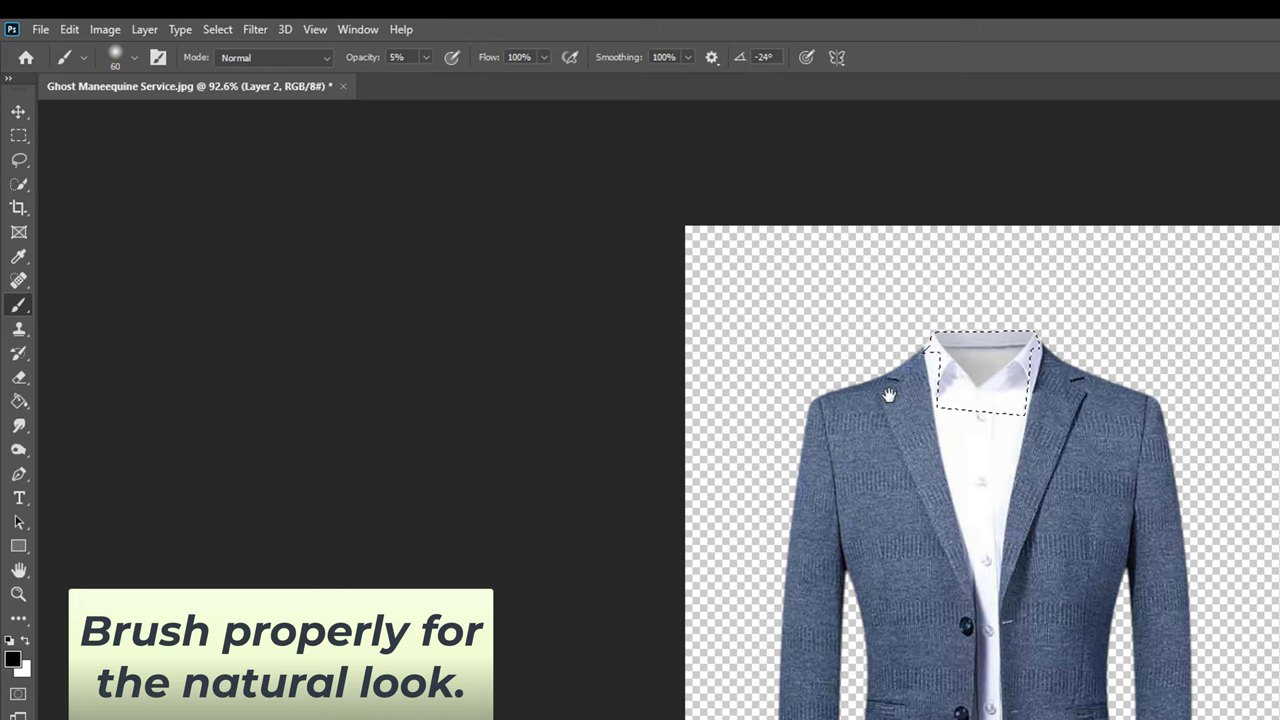
Step: Deselect the selection around the neck
key("m")
right_click(891, 393)
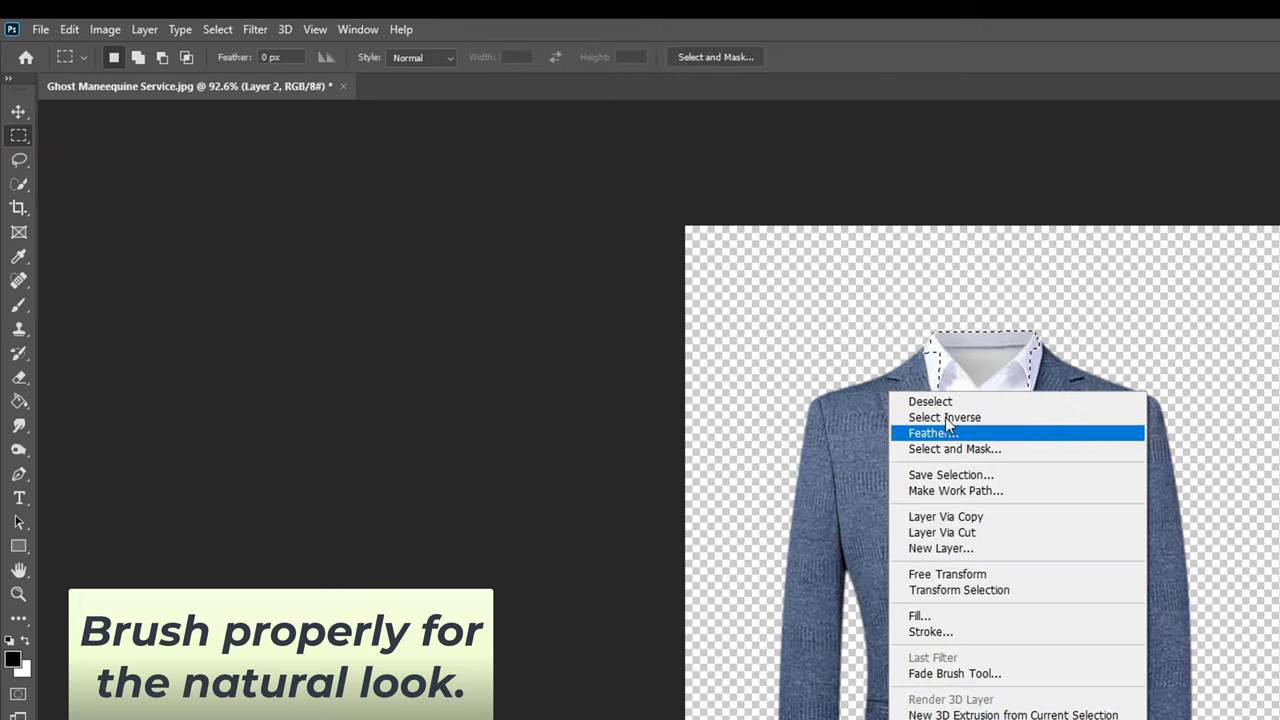
left_click(950, 435)
scroll(1097, 428, "down", 3)
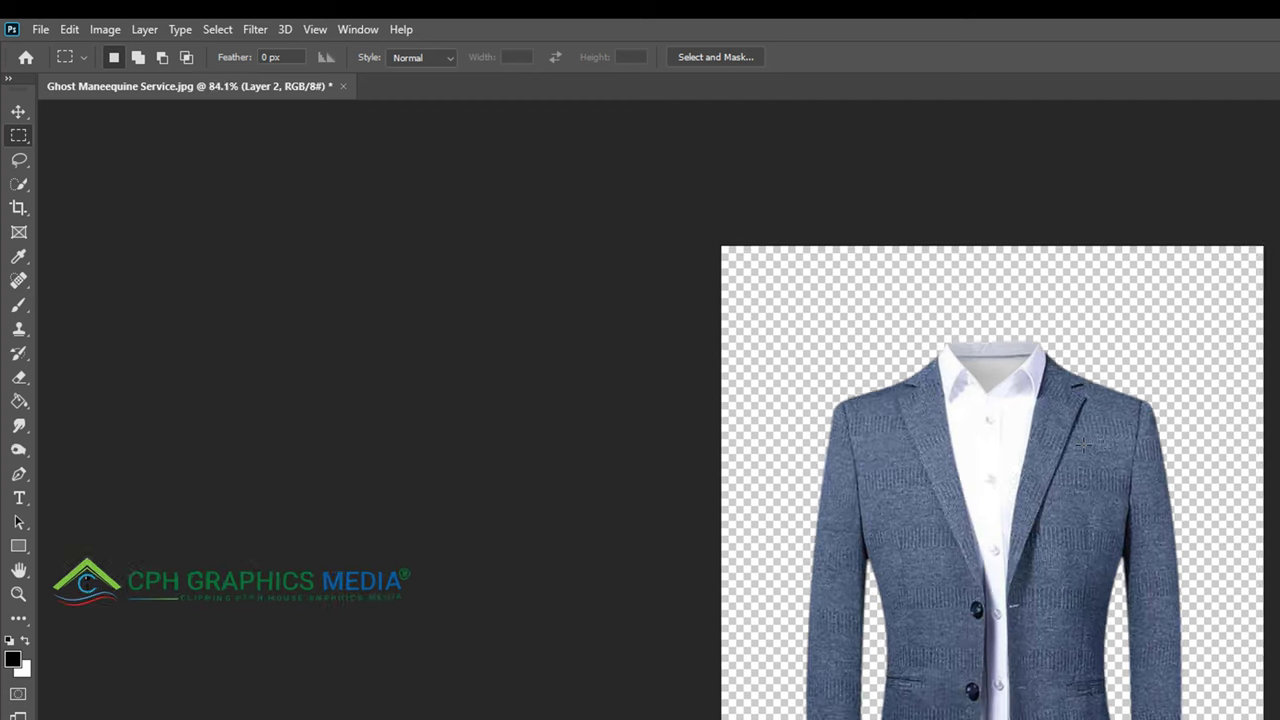
Step: Make Layer 1 active and save as layered PSD 'Ghost Maneequine Service'
key("ctrl+e")
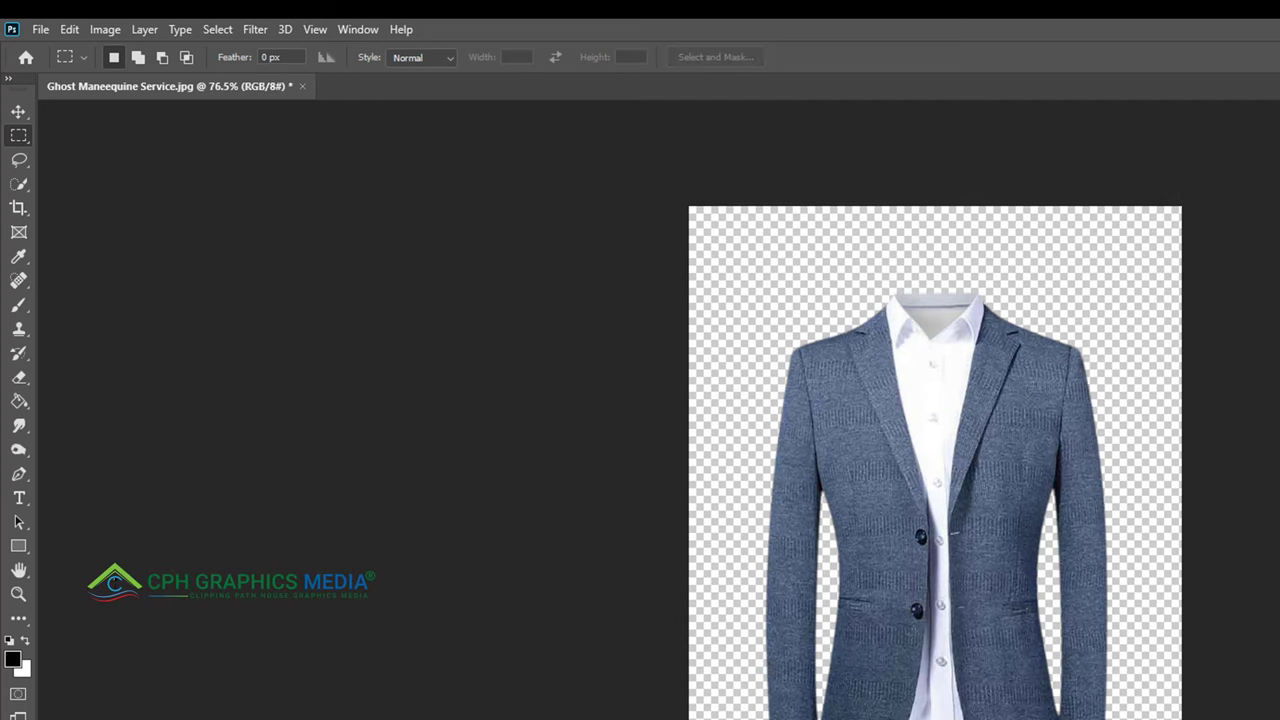
left_click(42, 29)
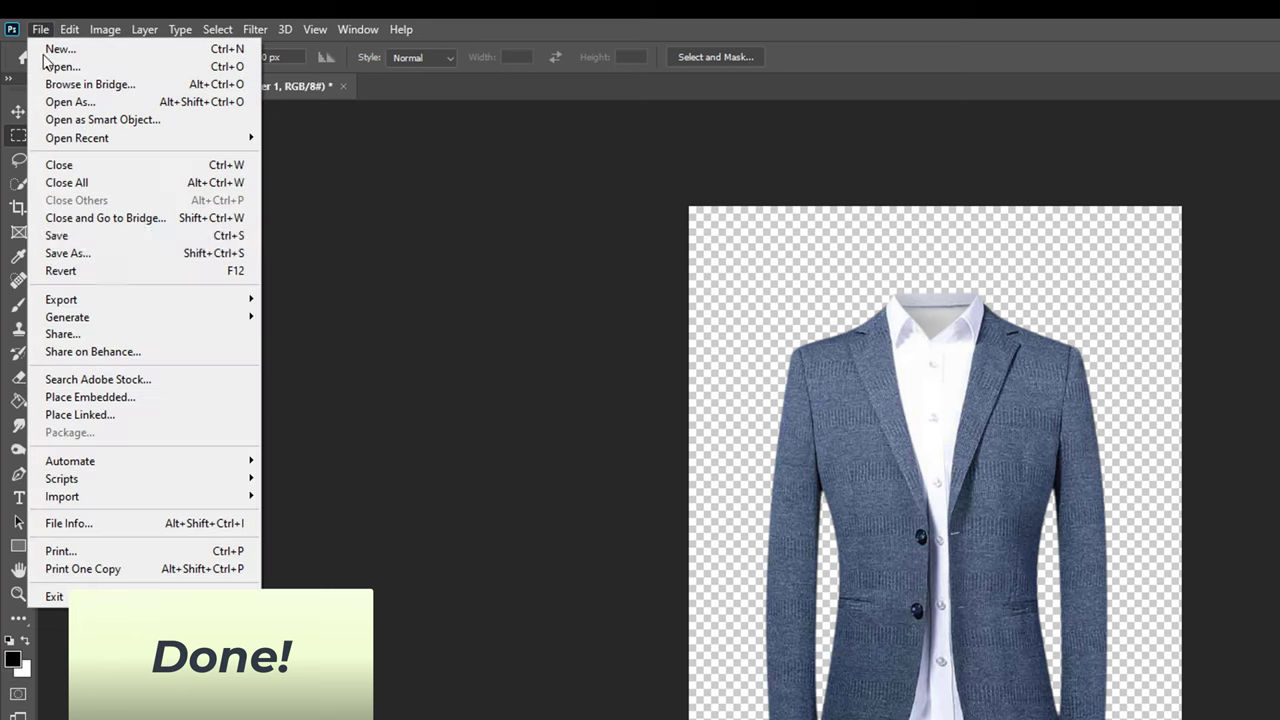
left_click(94, 240)
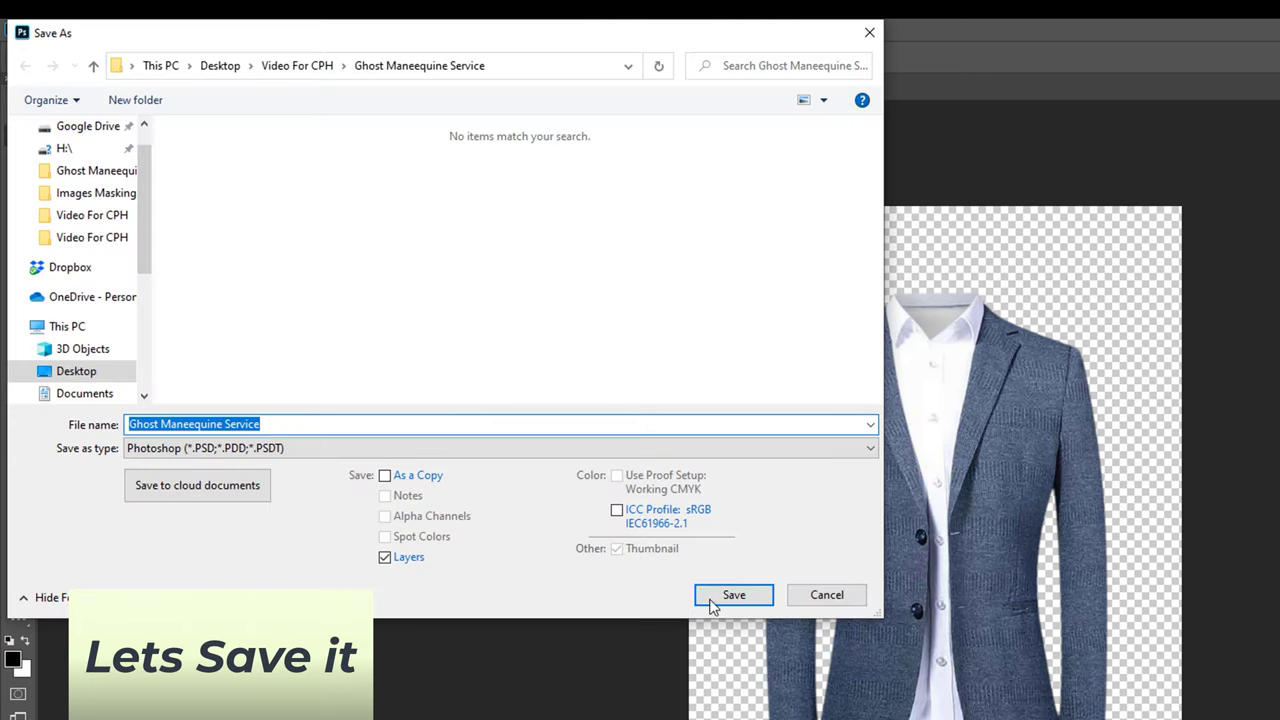
left_click(735, 595)
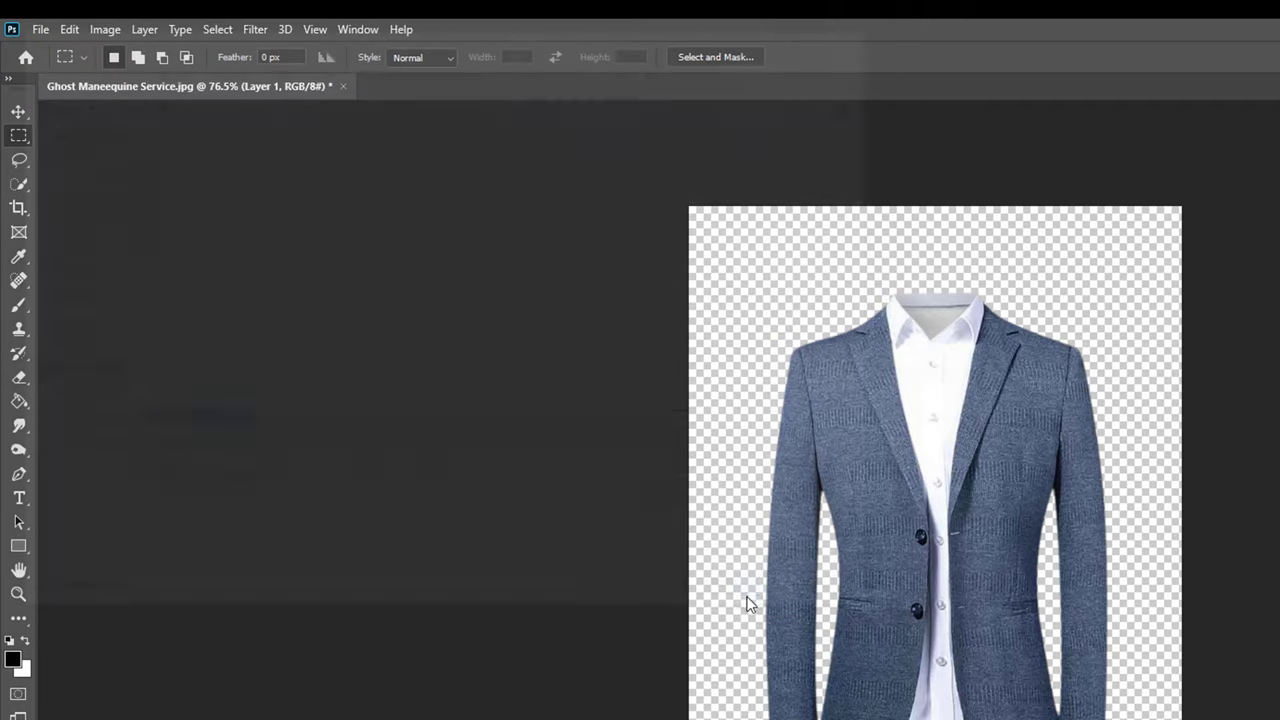